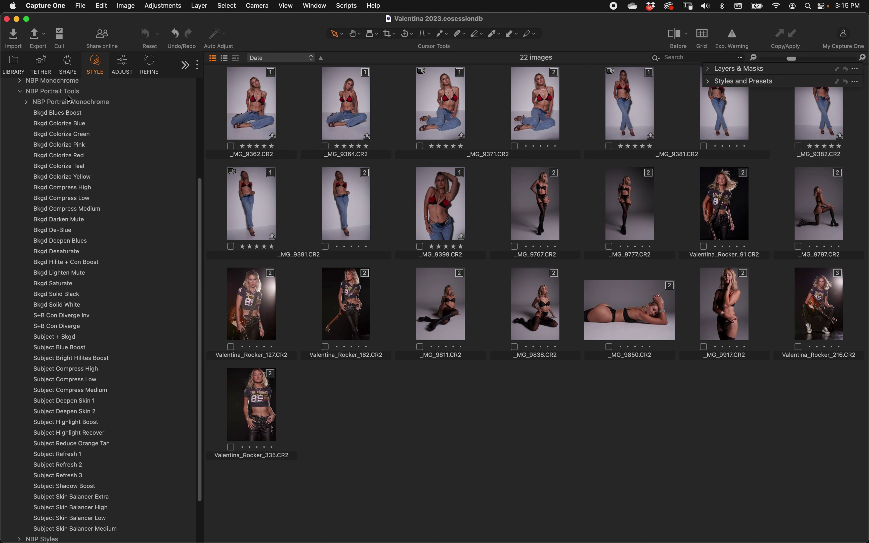
Step: Show the layers and masks controls and open the second variant of _MG_9371.CR2 in the viewer
{"action": "left_click", "coordinate": [27, 102]}
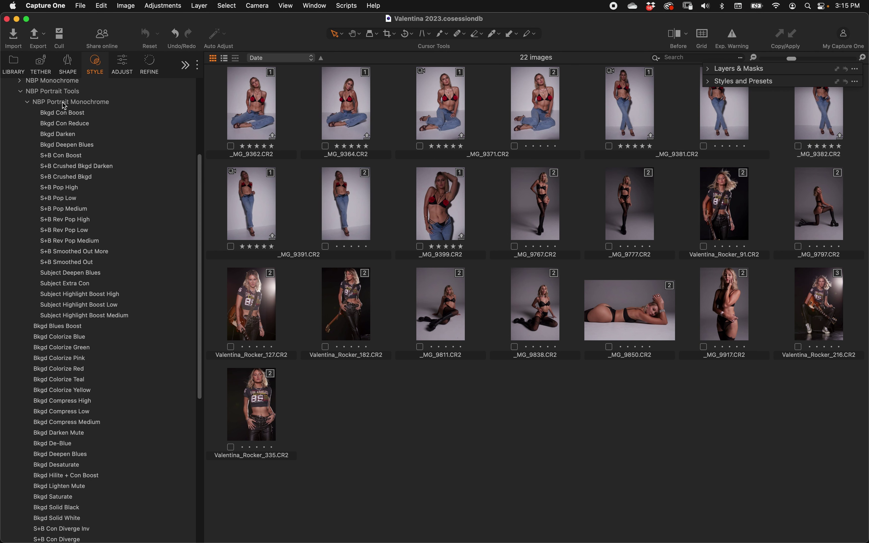
{"action": "left_click", "coordinate": [26, 101]}
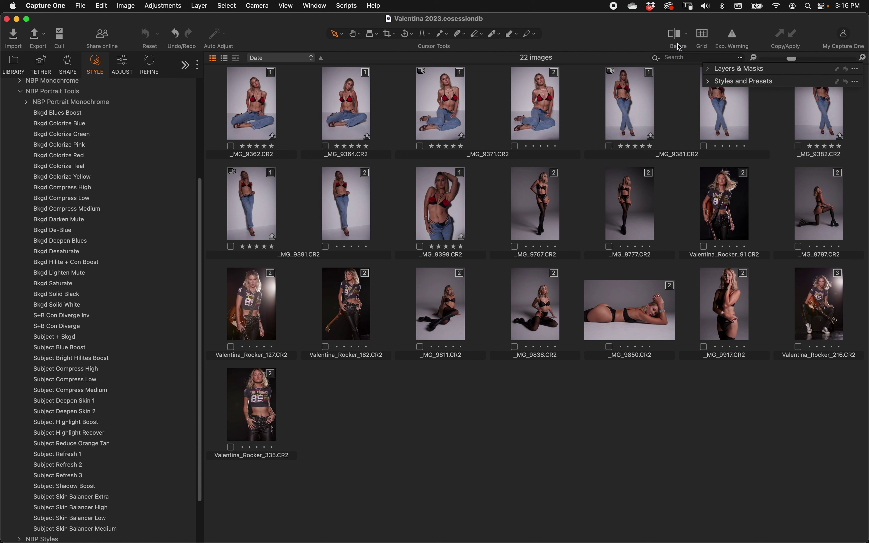
{"action": "left_click", "coordinate": [708, 68]}
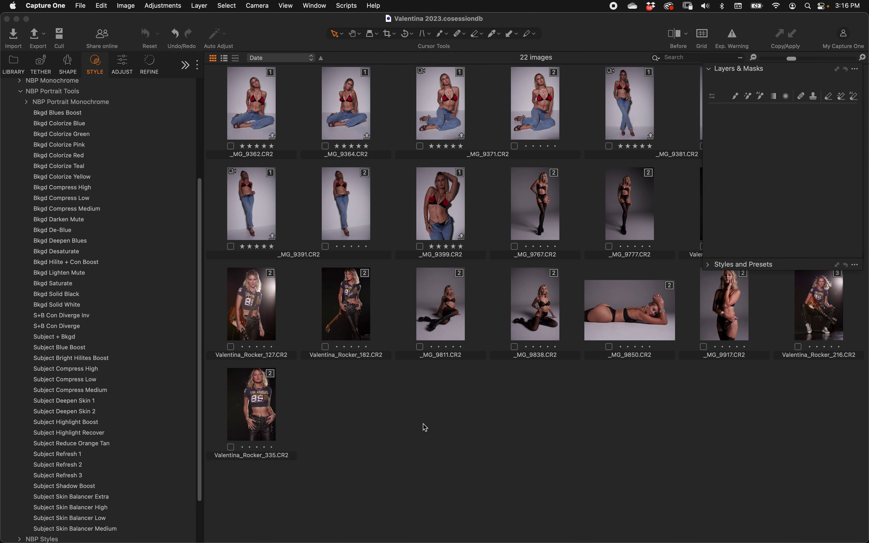
{"action": "double_click", "coordinate": [521, 121]}
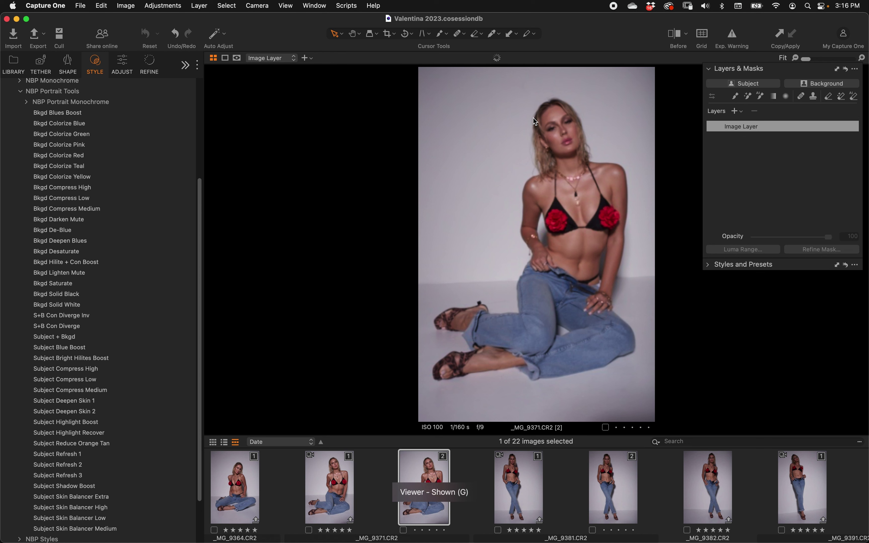
Step: Preview several NBP Portrait Tools styles on the photo, including Bkgd Darken Mute, Bkgd Solid White, Bkgd De-Blue, Subject Compress Low and Subject Refresh 3
{"action": "left_click", "coordinate": [72, 176]}
{"action": "left_click", "coordinate": [124, 219]}
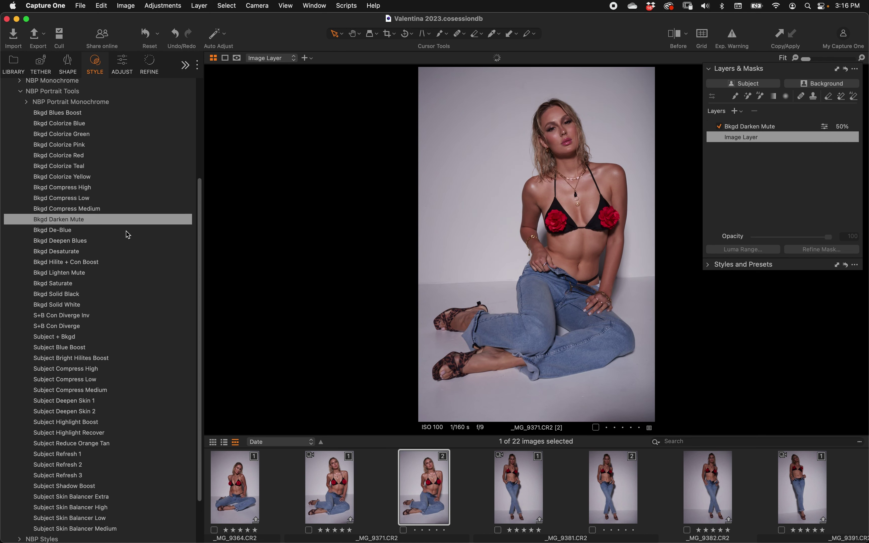
{"action": "left_click", "coordinate": [112, 420]}
{"action": "left_click", "coordinate": [131, 304]}
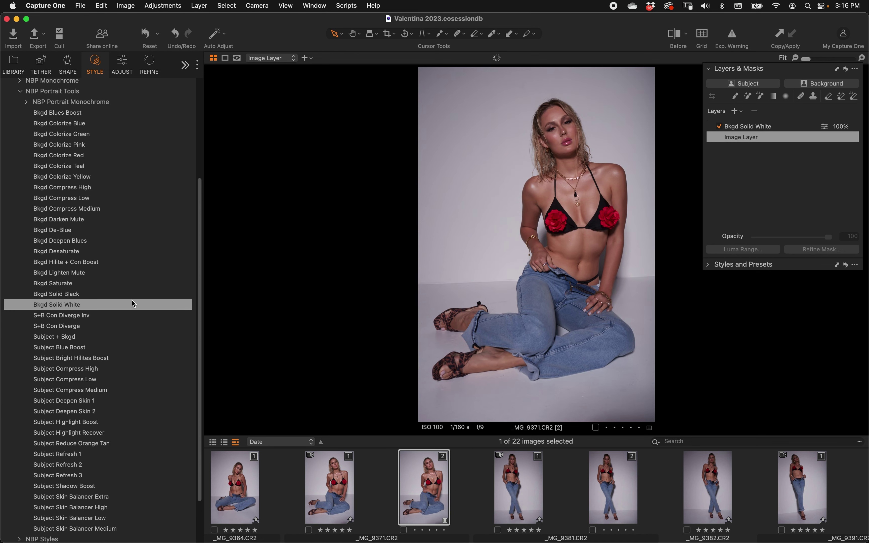
{"action": "left_click", "coordinate": [140, 226]}
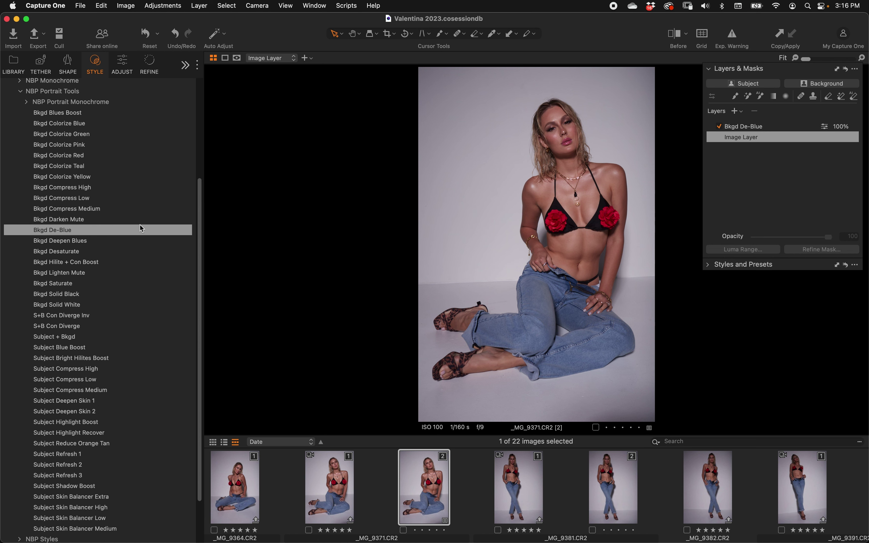
{"action": "left_click", "coordinate": [134, 186]}
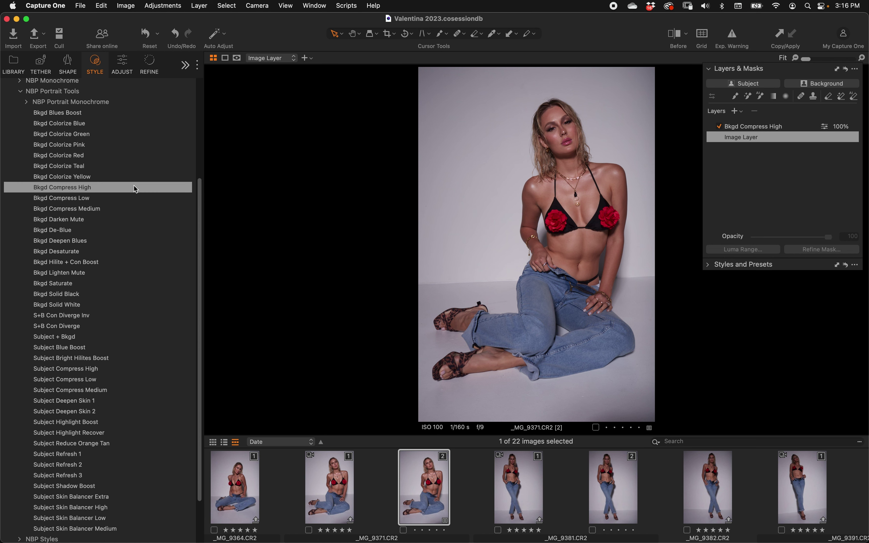
{"action": "left_click", "coordinate": [126, 317]}
{"action": "left_click", "coordinate": [126, 374]}
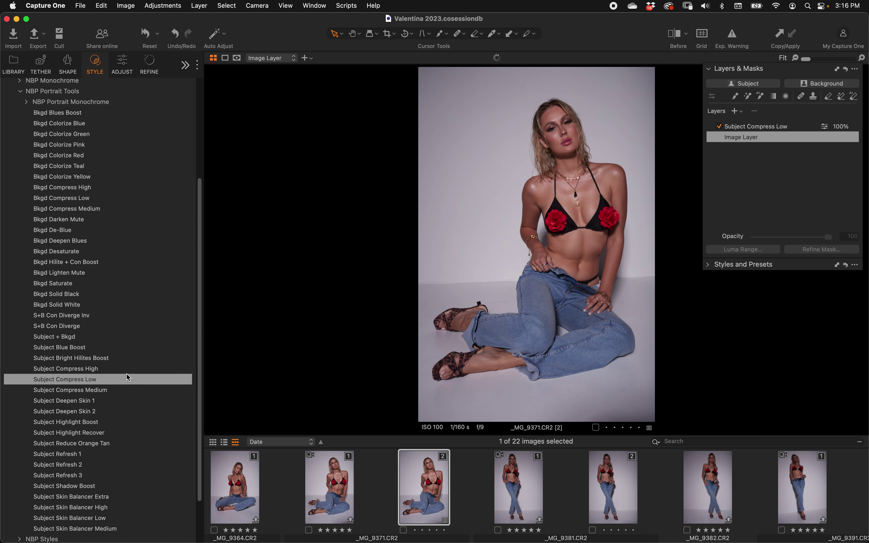
{"action": "left_click", "coordinate": [120, 474]}
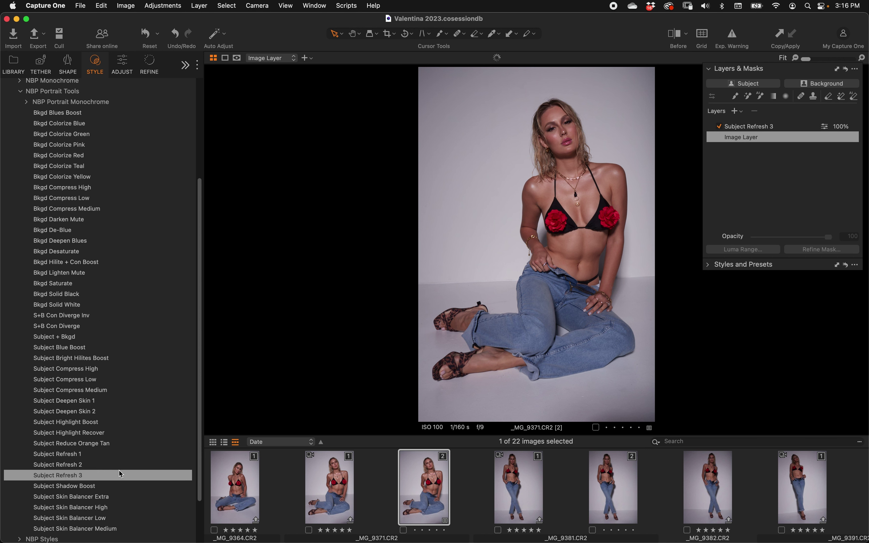
{"action": "left_click", "coordinate": [119, 471]}
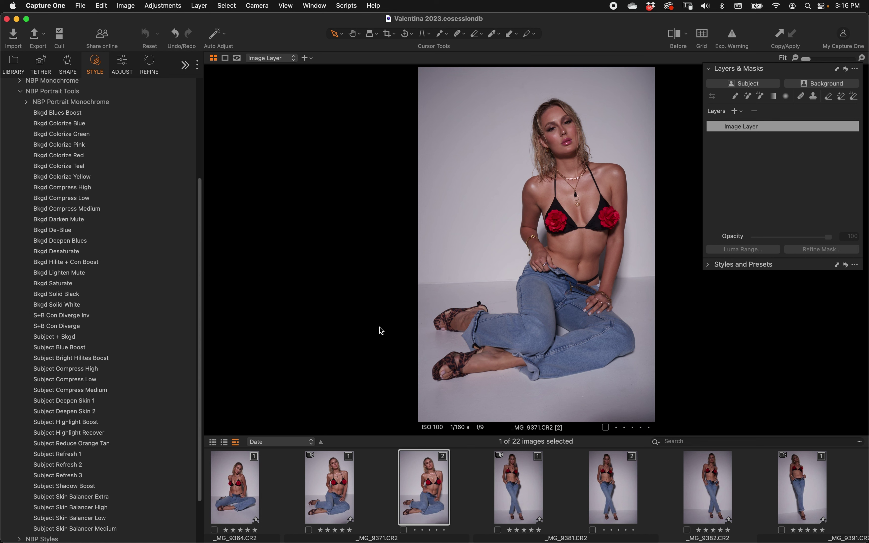
Step: Apply the Bkgd Solid White style and inspect its layer at reduced opacity and with its mask displayed
{"action": "left_click", "coordinate": [119, 303]}
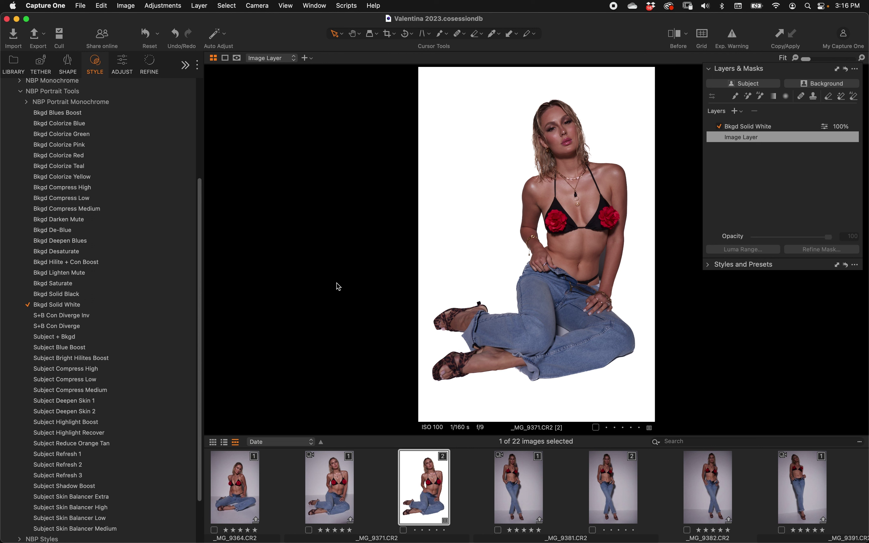
{"action": "left_click", "coordinate": [765, 127]}
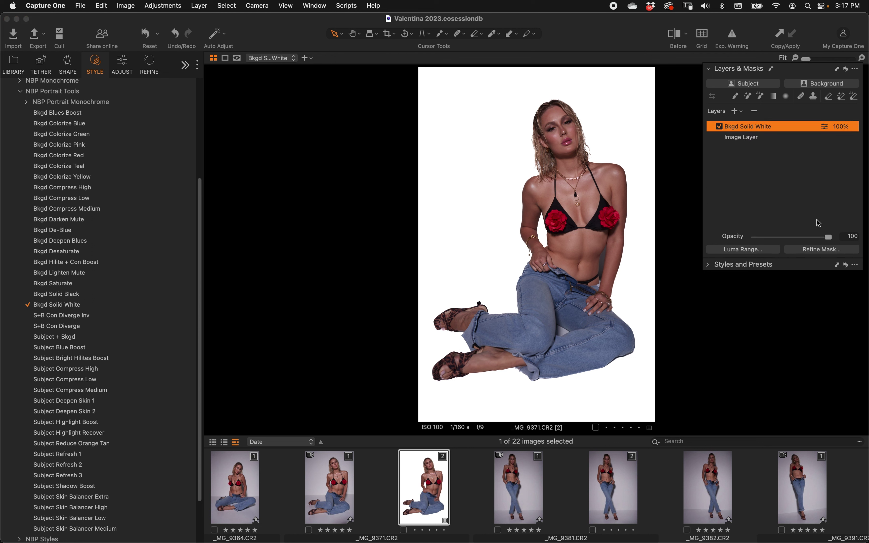
{"action": "left_click_drag", "start_coordinate": [829, 238], "coordinate": [768, 240]}
{"action": "double_click", "coordinate": [767, 241]}
{"action": "key", "text": "y"}
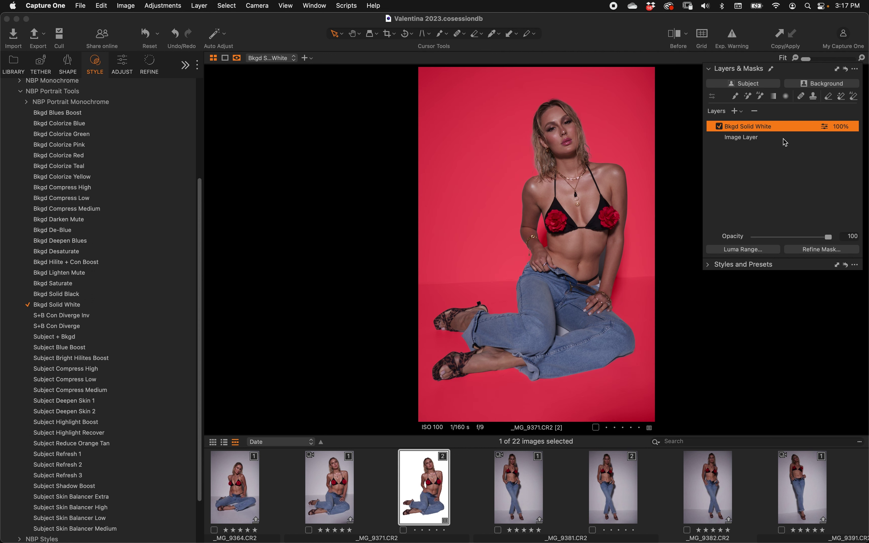
{"action": "key", "text": "y"}
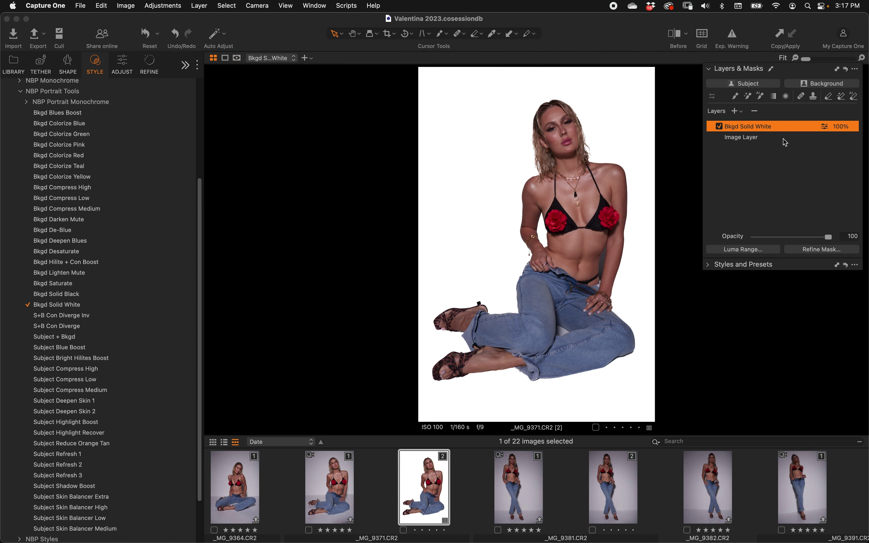
Step: Lower the Bkgd Solid White layer's opacity to 17 and delete the layer
{"action": "left_click_drag", "start_coordinate": [829, 238], "coordinate": [770, 243]}
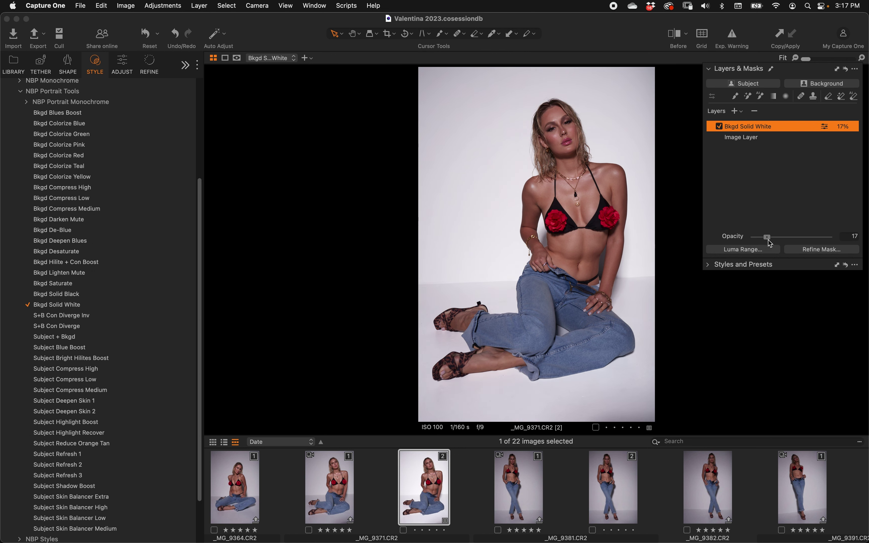
{"action": "left_click", "coordinate": [755, 111]}
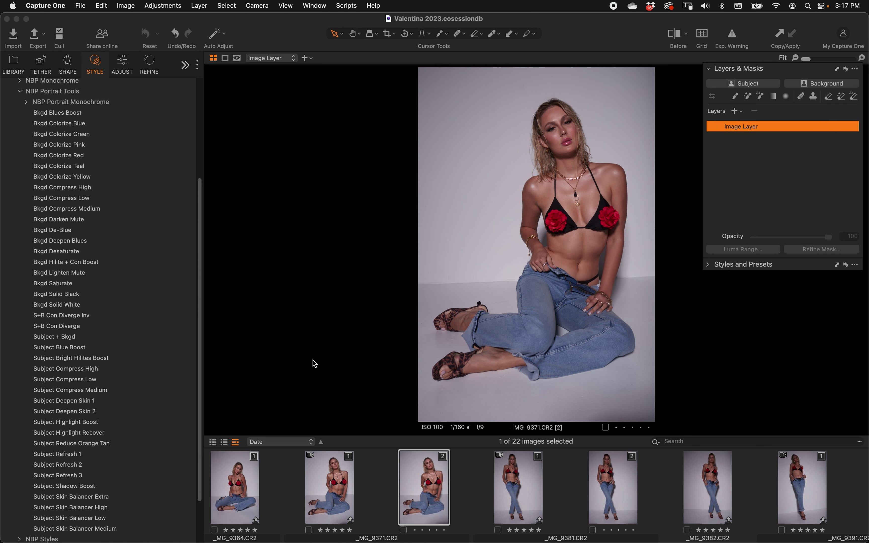
Step: Neutralize the photo's colour cast with the white balance picker
{"action": "key", "text": "b"}
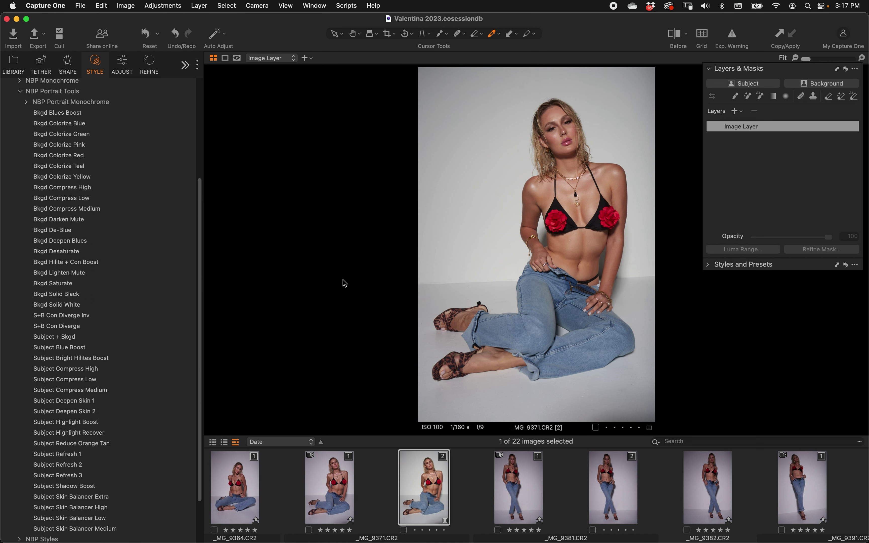
Step: Apply the Subject Deepen Skin 2 style and compare the photo with its layer off and on
{"action": "left_click", "coordinate": [145, 412]}
{"action": "scroll", "coordinate": [143, 395], "scroll_direction": "down", "scroll_amount": 2}
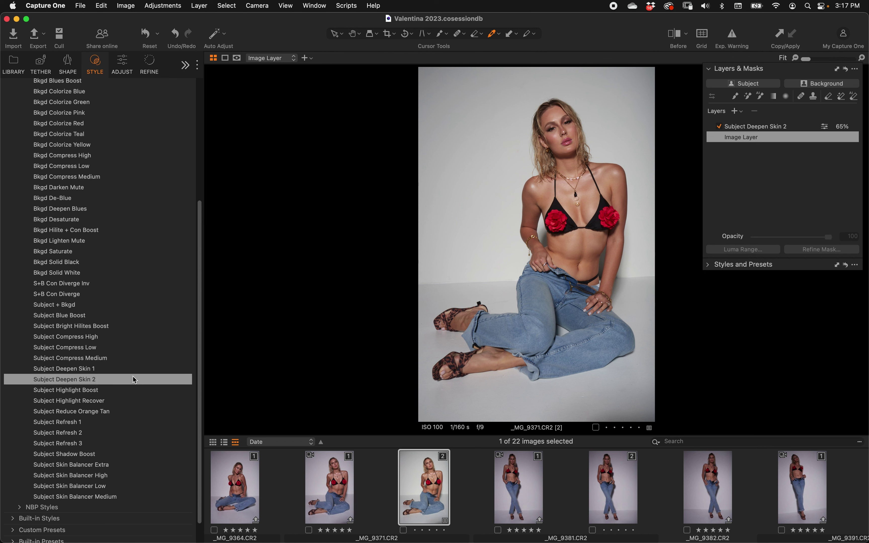
{"action": "left_click", "coordinate": [133, 380]}
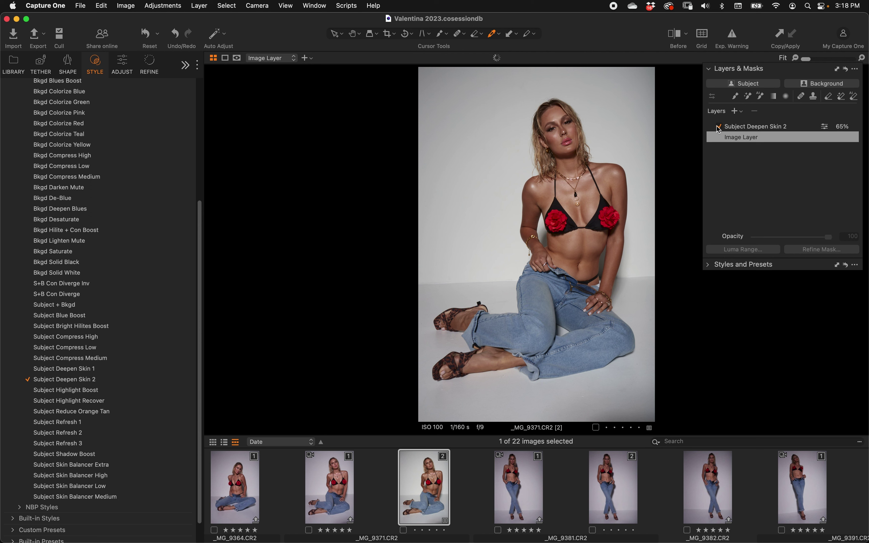
{"action": "left_click", "coordinate": [719, 127]}
{"action": "left_click", "coordinate": [719, 127]}
{"action": "left_click", "coordinate": [720, 127]}
{"action": "left_click", "coordinate": [720, 127]}
Step: Set the Subject Deepen Skin 2 layer's opacity to 49 and compare the photo with the layer off and on
{"action": "left_click", "coordinate": [733, 126]}
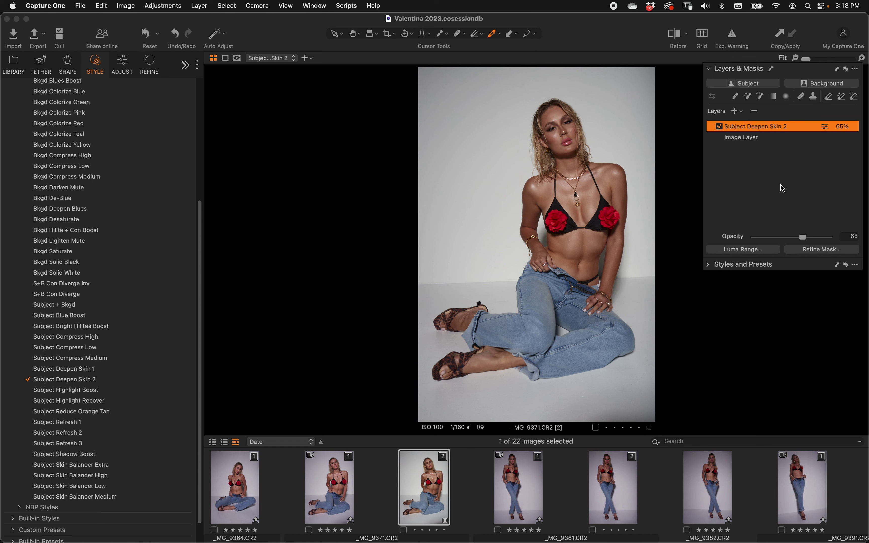
{"action": "mouse_move", "coordinate": [804, 237]}
{"action": "left_mouse_down"}
{"action": "mouse_move", "coordinate": [849, 237]}
{"action": "mouse_move", "coordinate": [775, 237]}
{"action": "mouse_move", "coordinate": [790, 237]}
{"action": "left_mouse_up"}
{"action": "left_click", "coordinate": [719, 126]}
{"action": "left_click", "coordinate": [719, 127]}
Step: Check the adjustment settings of the Subject Deepen Skin 2 layer and delete the layer
{"action": "left_click", "coordinate": [124, 66]}
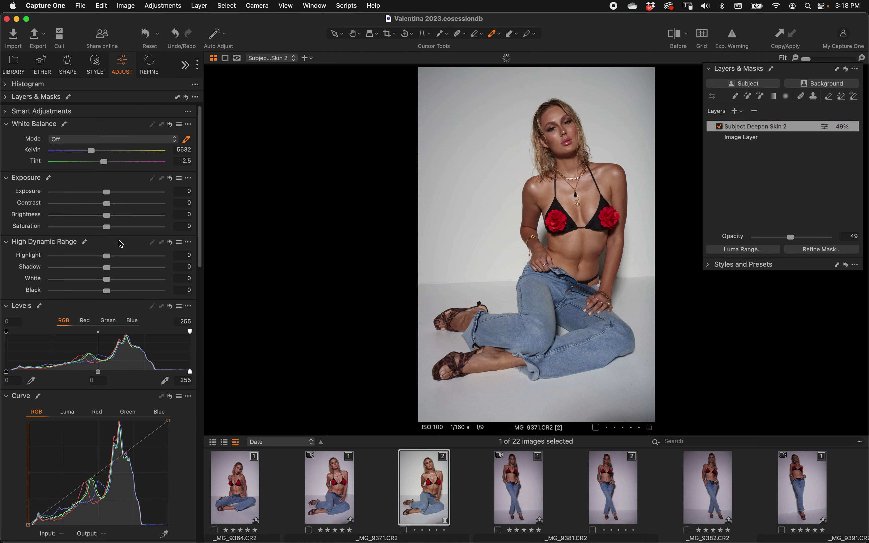
{"action": "left_click", "coordinate": [95, 65]}
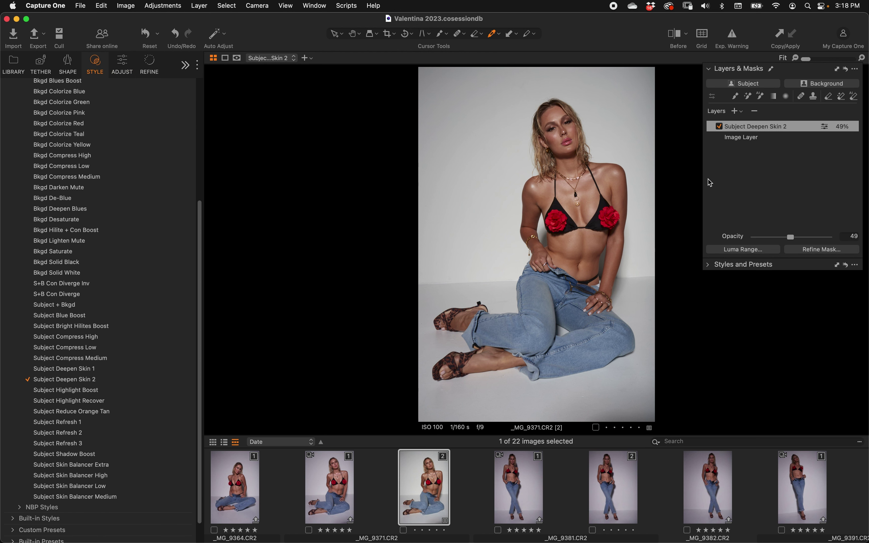
{"action": "left_click", "coordinate": [753, 111]}
Step: Apply the Subject Highlight Boost style and compare the photo with its layer off and on
{"action": "left_click", "coordinate": [155, 315]}
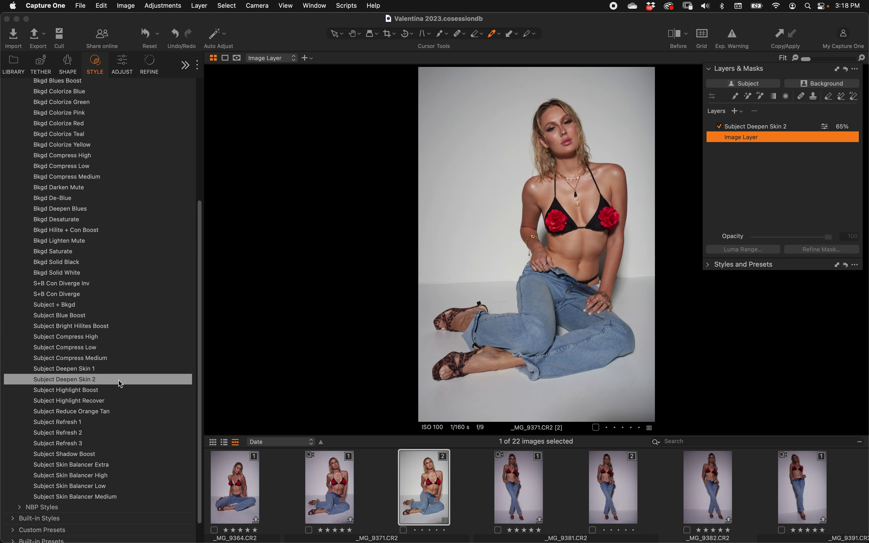
{"action": "left_click", "coordinate": [115, 388]}
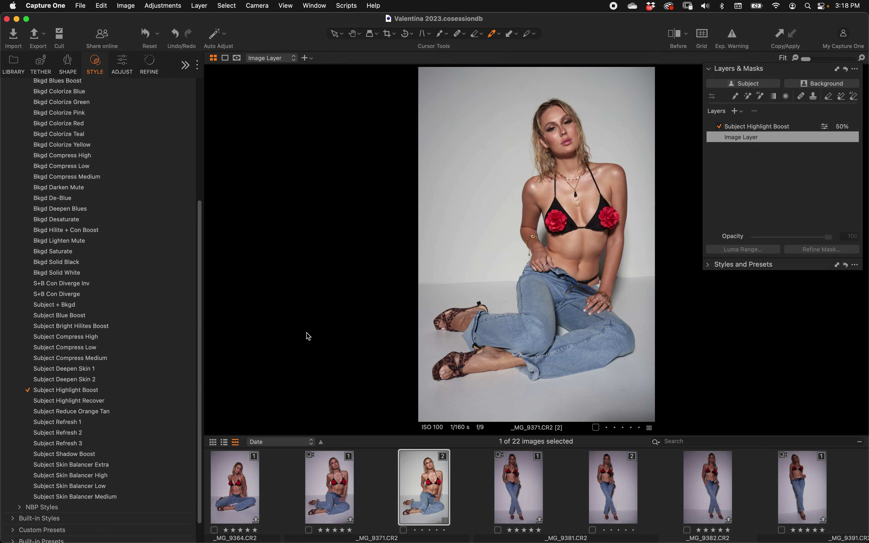
{"action": "left_click", "coordinate": [729, 128]}
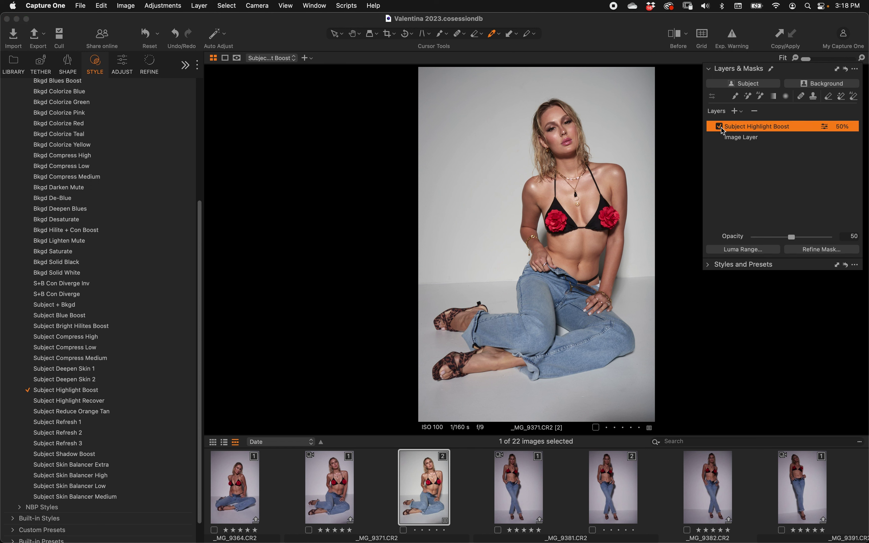
{"action": "left_click", "coordinate": [722, 128]}
{"action": "left_click", "coordinate": [721, 129]}
{"action": "left_click", "coordinate": [719, 127]}
{"action": "left_click", "coordinate": [719, 128]}
Step: Restrict the Subject Highlight Boost layer to a luma range of 212 to 255 with falloff from 92 to 255
{"action": "left_click", "coordinate": [761, 252]}
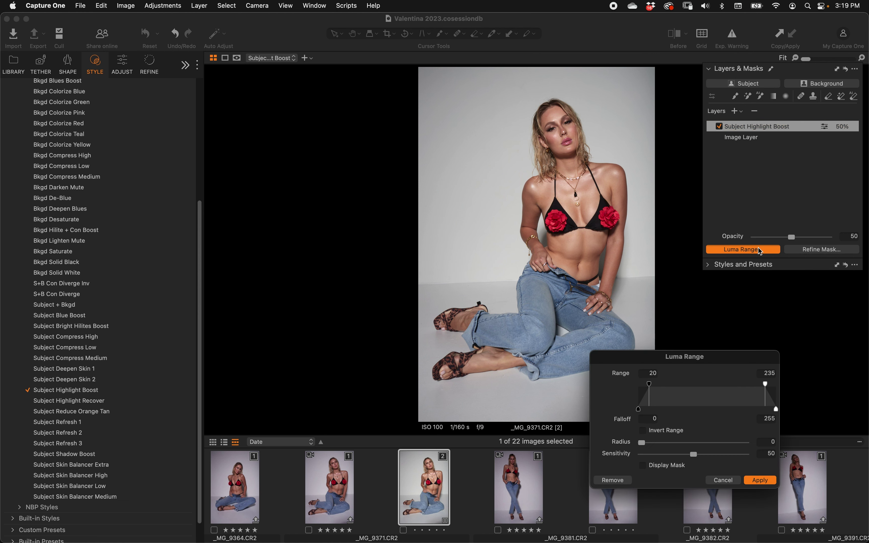
{"action": "left_click_drag", "start_coordinate": [767, 395], "coordinate": [797, 385]}
{"action": "left_click_drag", "start_coordinate": [649, 383], "coordinate": [687, 410]}
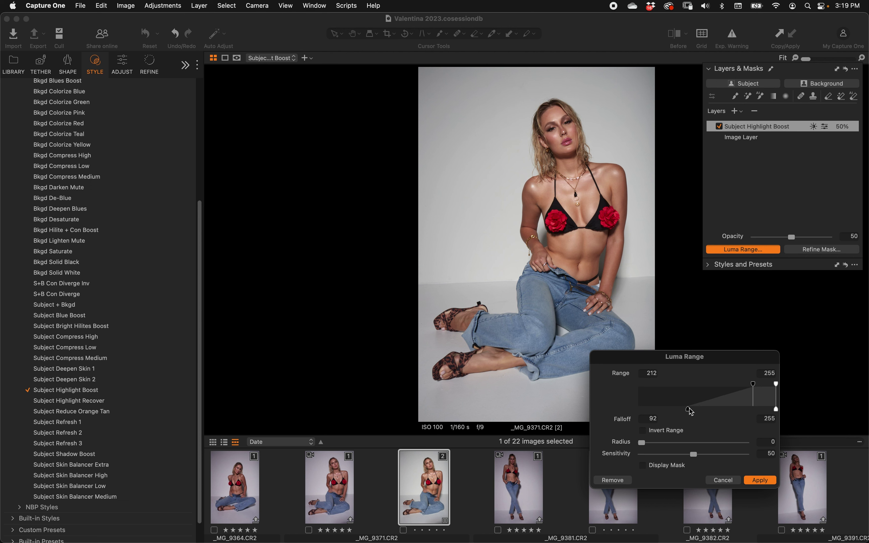
{"action": "left_click", "coordinate": [760, 480]}
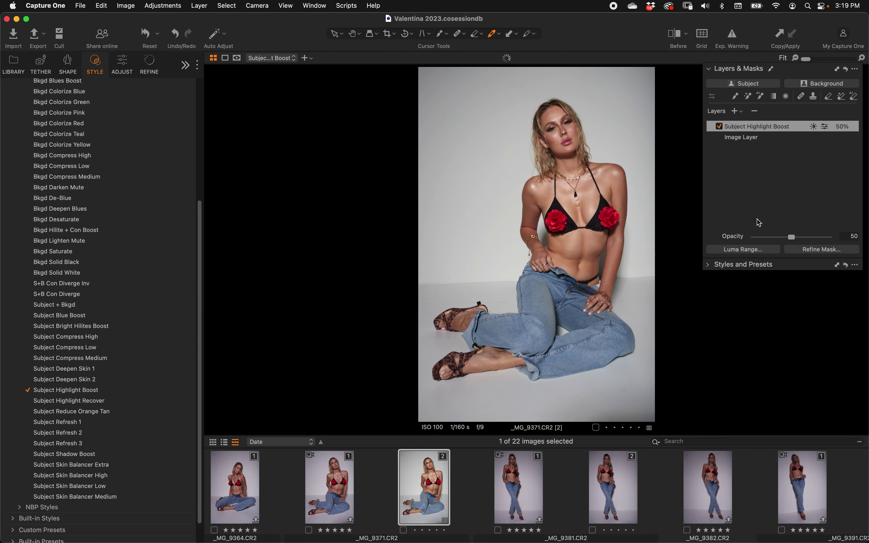
Step: Compare the photo with the luma-restricted Subject Highlight Boost layer off and on, and delete the layer
{"action": "left_click", "coordinate": [719, 126]}
{"action": "left_click", "coordinate": [719, 126]}
{"action": "left_click", "coordinate": [719, 127]}
{"action": "left_click", "coordinate": [719, 126]}
{"action": "left_click", "coordinate": [755, 110]}
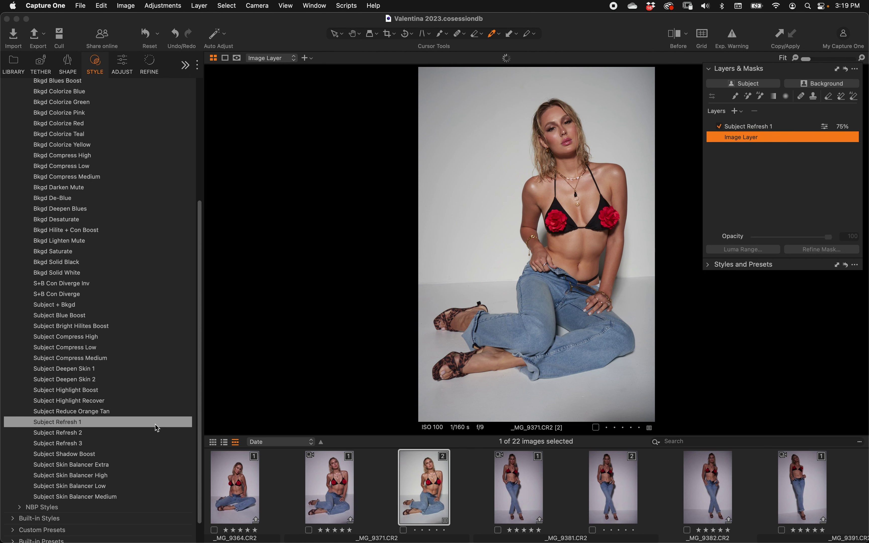
Step: Apply the Subject Refresh 1 style and compare the photo with its layer off and on
{"action": "left_click", "coordinate": [144, 426]}
{"action": "left_click", "coordinate": [143, 426]}
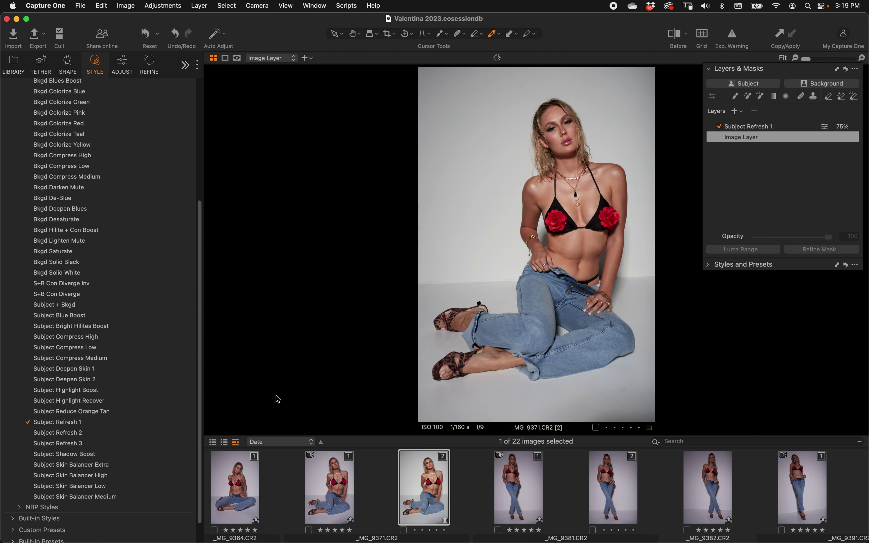
{"action": "left_click", "coordinate": [745, 127]}
{"action": "left_click", "coordinate": [719, 127]}
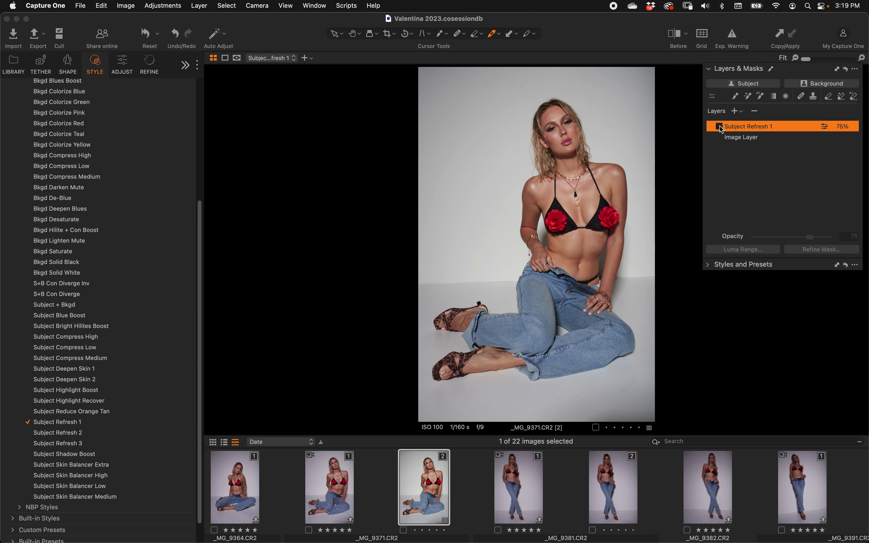
{"action": "left_click", "coordinate": [719, 127]}
{"action": "left_click", "coordinate": [719, 127]}
{"action": "left_click", "coordinate": [720, 126]}
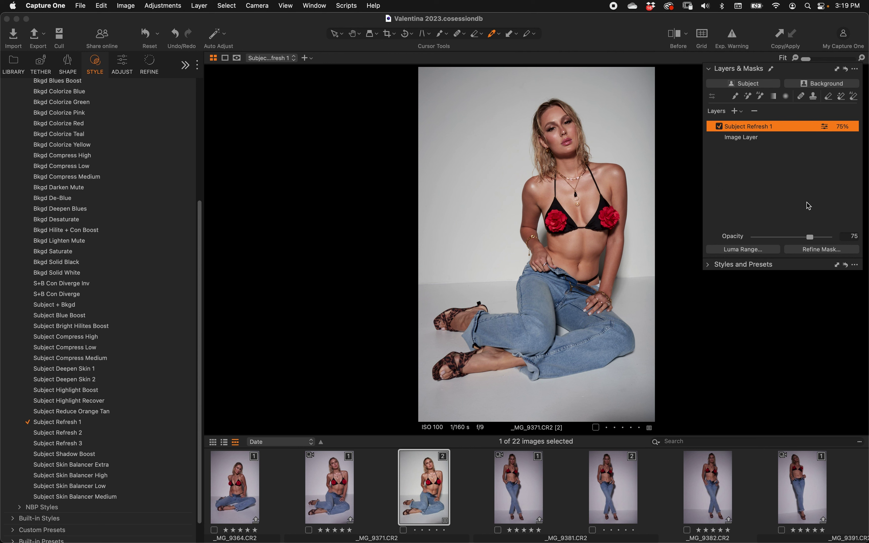
Step: Compare the photo with the Subject Refresh 1 layer off and on after resetting its opacity, and delete the layer
{"action": "double_click", "coordinate": [810, 236]}
{"action": "left_click", "coordinate": [719, 126]}
{"action": "left_click", "coordinate": [719, 127]}
{"action": "left_click", "coordinate": [719, 126]}
{"action": "left_click", "coordinate": [719, 127]}
{"action": "left_click", "coordinate": [755, 112]}
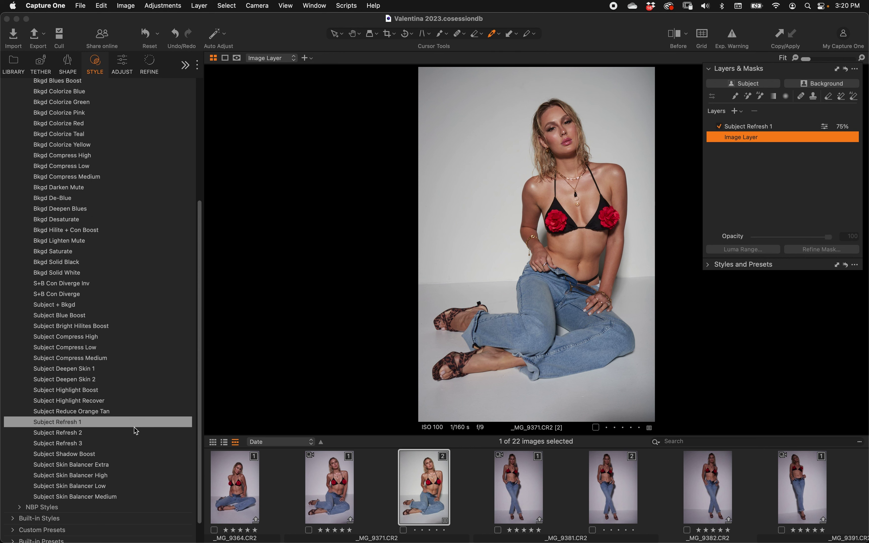
Step: Apply the Subject Shadow Boost style to the photo
{"action": "left_click", "coordinate": [127, 454]}
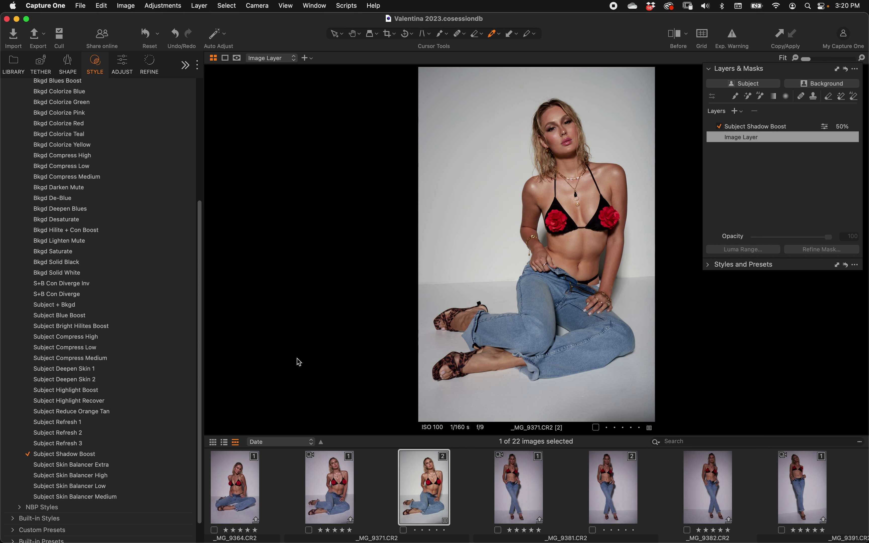
Step: Compare the photo with the Subject Shadow Boost layer off and on
{"action": "left_click", "coordinate": [755, 129]}
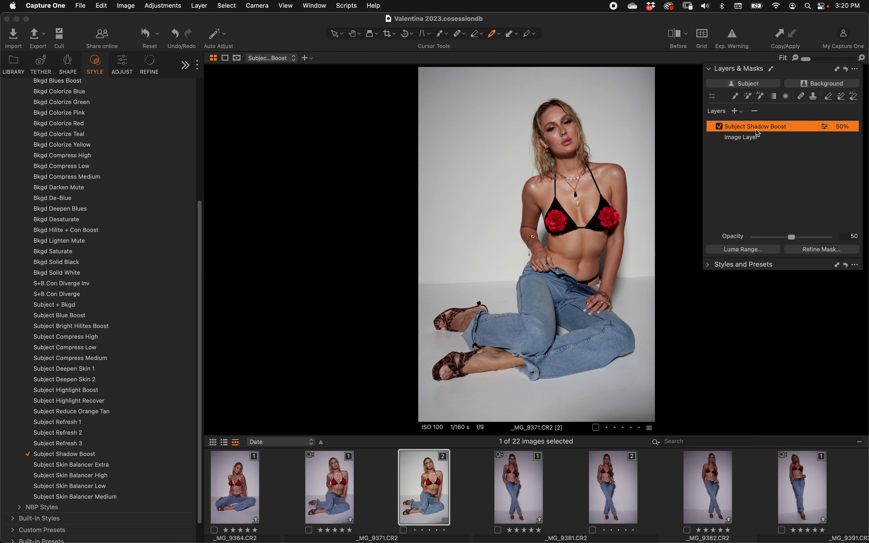
{"action": "left_click", "coordinate": [719, 127]}
{"action": "left_click", "coordinate": [719, 126]}
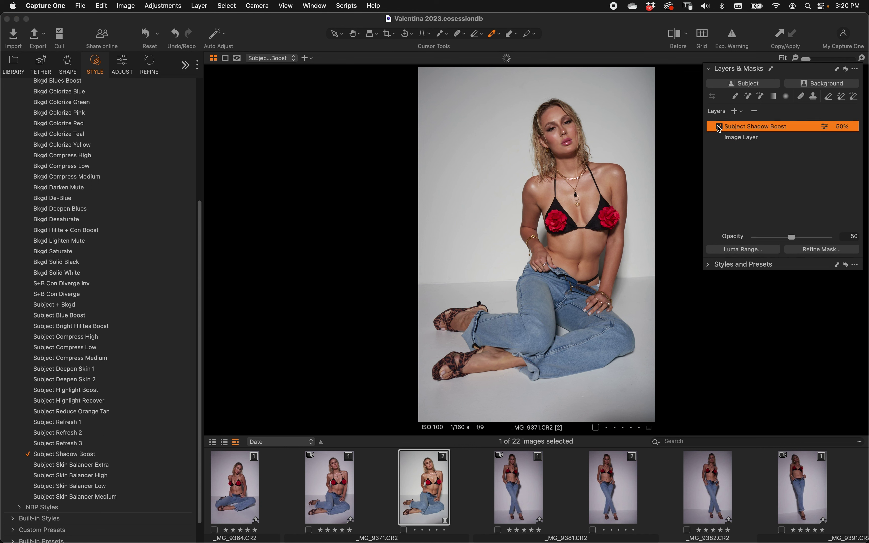
{"action": "left_click", "coordinate": [719, 127]}
{"action": "left_click", "coordinate": [719, 127]}
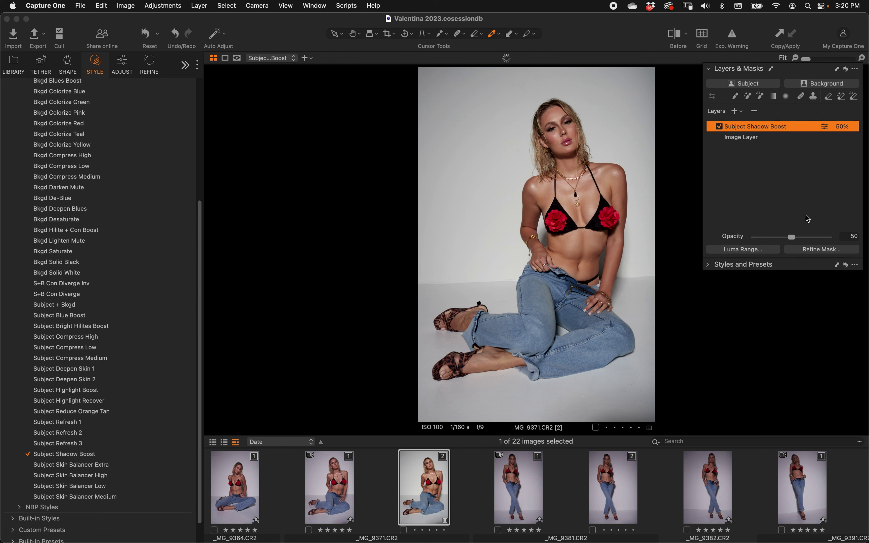
Step: Compare the photo with the Subject Shadow Boost layer off and on at a higher opacity, and delete the layer
{"action": "left_click", "coordinate": [816, 237]}
{"action": "left_click", "coordinate": [719, 127]}
{"action": "left_click", "coordinate": [719, 127]}
{"action": "left_click", "coordinate": [719, 127]}
{"action": "left_click", "coordinate": [720, 126]}
{"action": "left_click", "coordinate": [754, 111]}
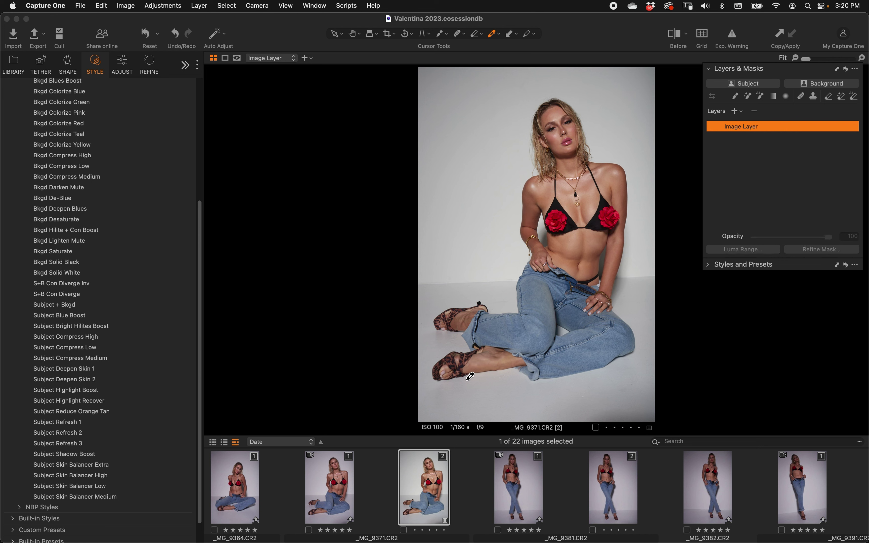
Step: Apply the Subject Compress High style to the seated photos _MG_9362, _MG_9364 and _MG_9371 variant 1 together
{"action": "scroll", "coordinate": [312, 510], "scroll_direction": "left", "scroll_amount": 5}
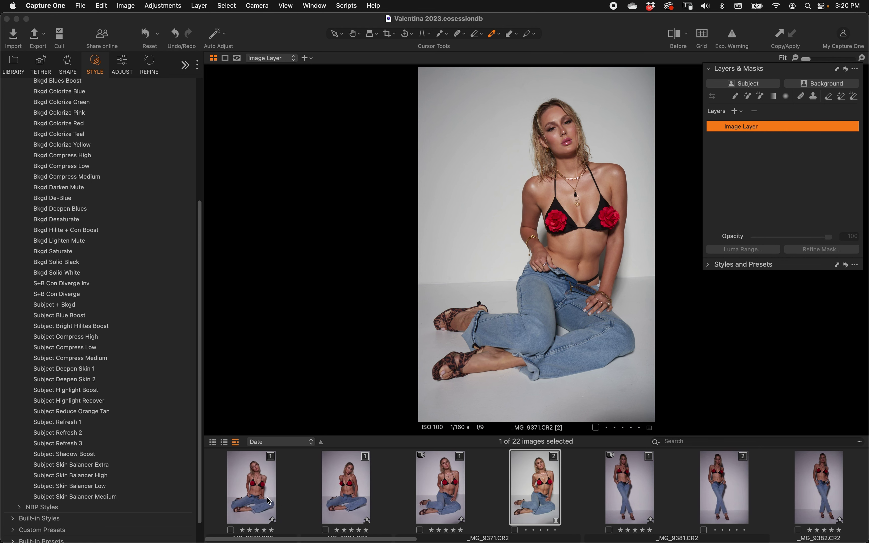
{"action": "left_click", "coordinate": [259, 493]}
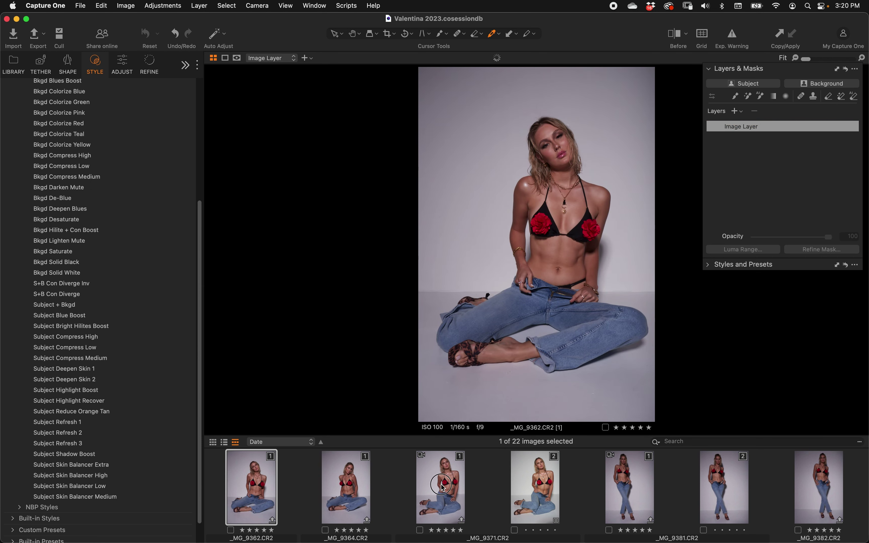
{"action": "left_click", "coordinate": [442, 488], "text": "shift"}
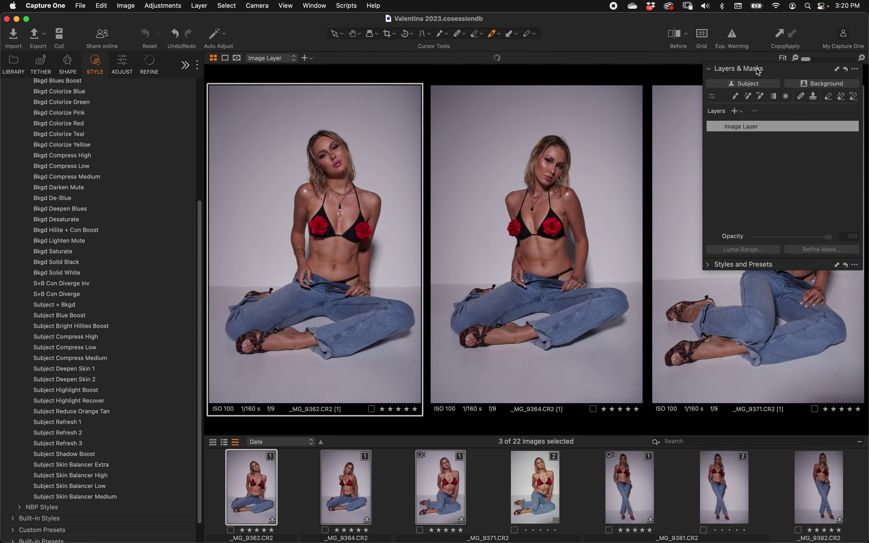
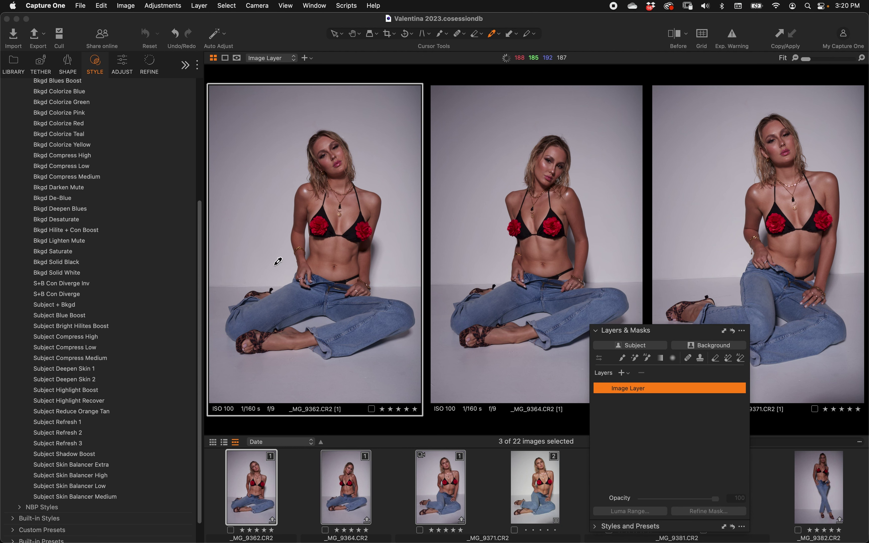
{"action": "left_click", "coordinate": [158, 295]}
{"action": "left_click", "coordinate": [113, 338]}
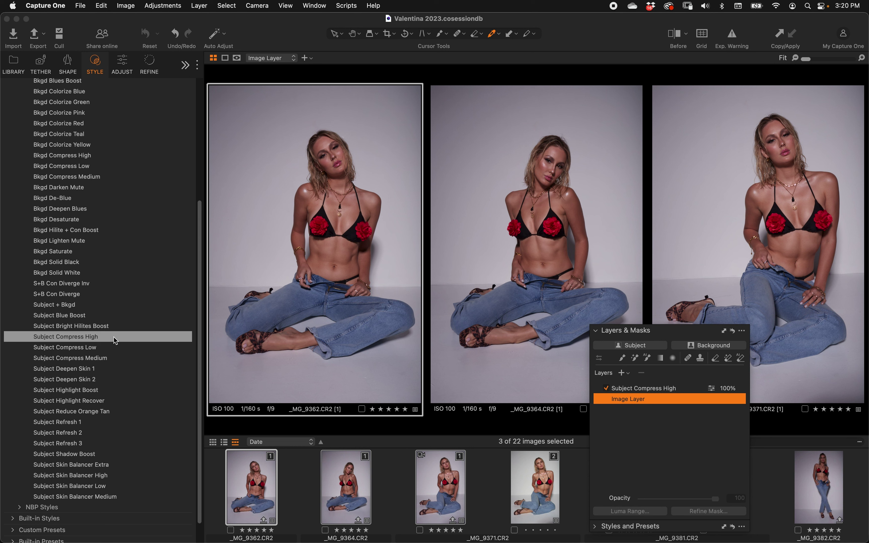
{"action": "left_click", "coordinate": [113, 338]}
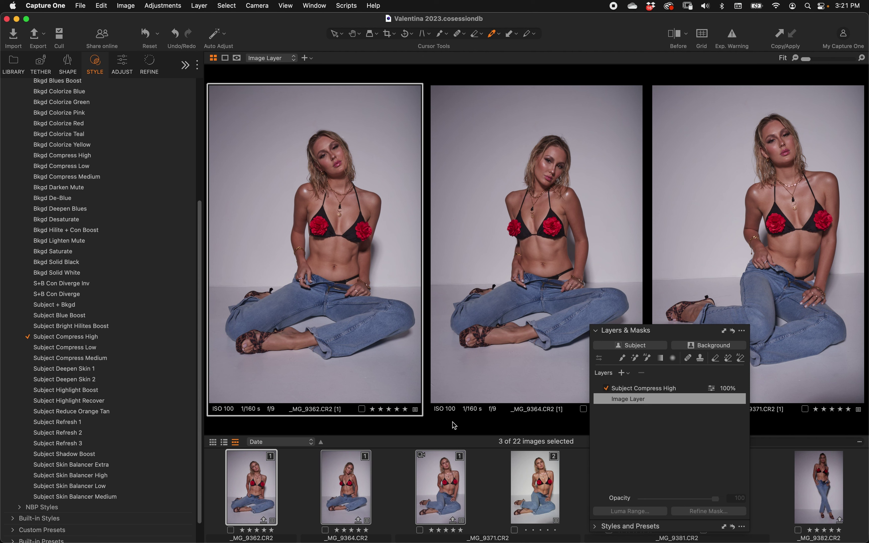
Step: Compare _MG_9362 and _MG_9364 each with the Subject Compress High layer off and on
{"action": "left_click", "coordinate": [607, 389]}
{"action": "left_click", "coordinate": [606, 389]}
{"action": "left_click", "coordinate": [528, 227]}
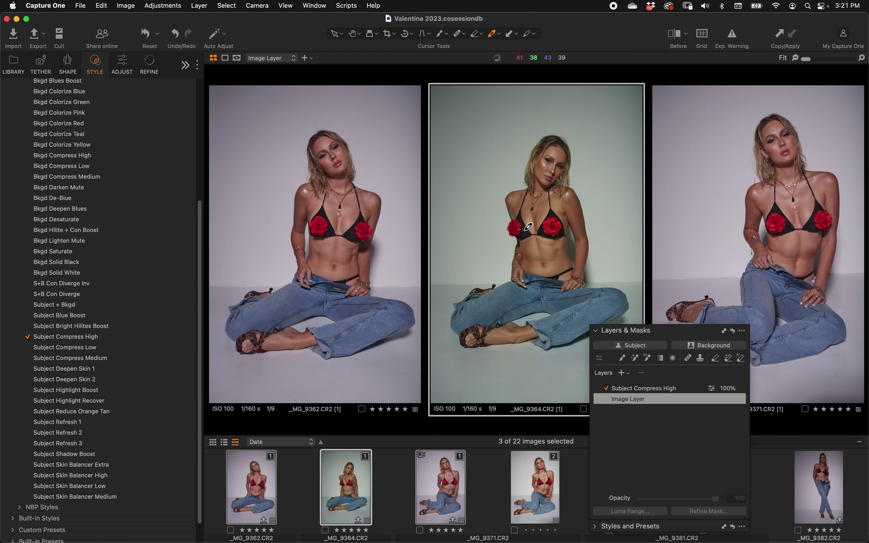
{"action": "key", "text": "super+z"}
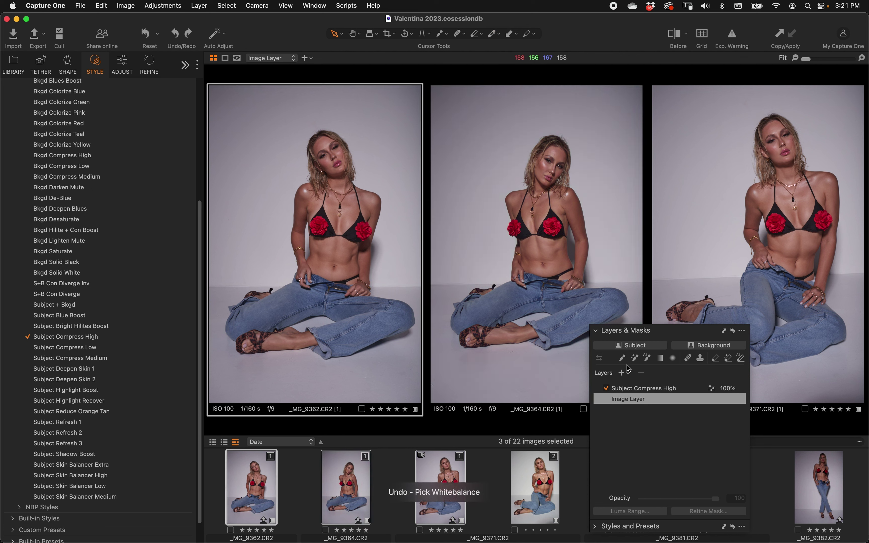
{"action": "left_click", "coordinate": [580, 234]}
{"action": "left_click", "coordinate": [606, 390]}
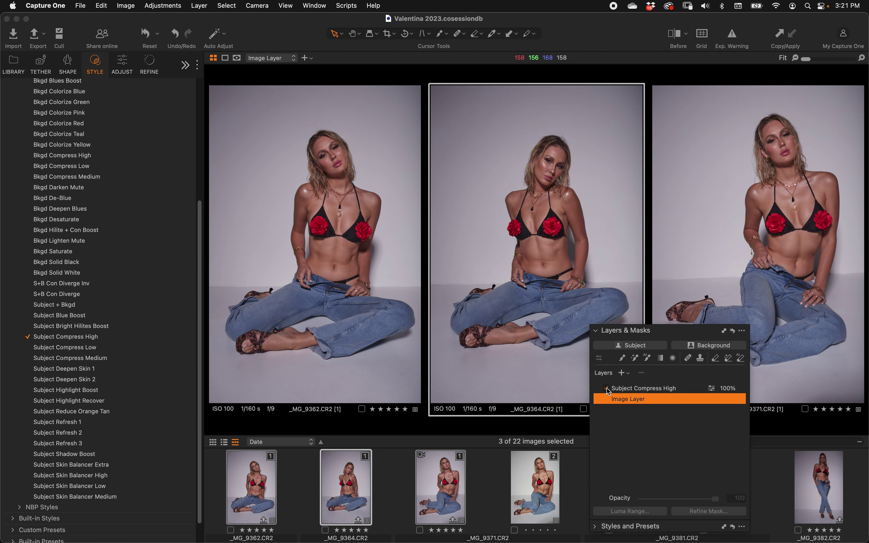
{"action": "left_click", "coordinate": [607, 389]}
Step: Compare _MG_9371 with the Subject Compress High layer off and on, and reset the adjustments of all three selected photos
{"action": "left_click", "coordinate": [684, 190]}
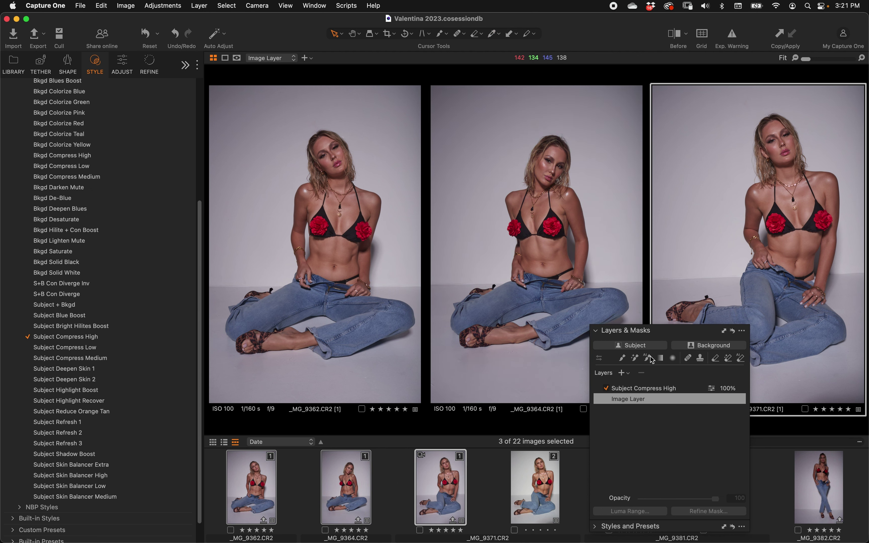
{"action": "left_click", "coordinate": [606, 389]}
{"action": "left_click", "coordinate": [607, 388]}
{"action": "key", "text": "super+r"}
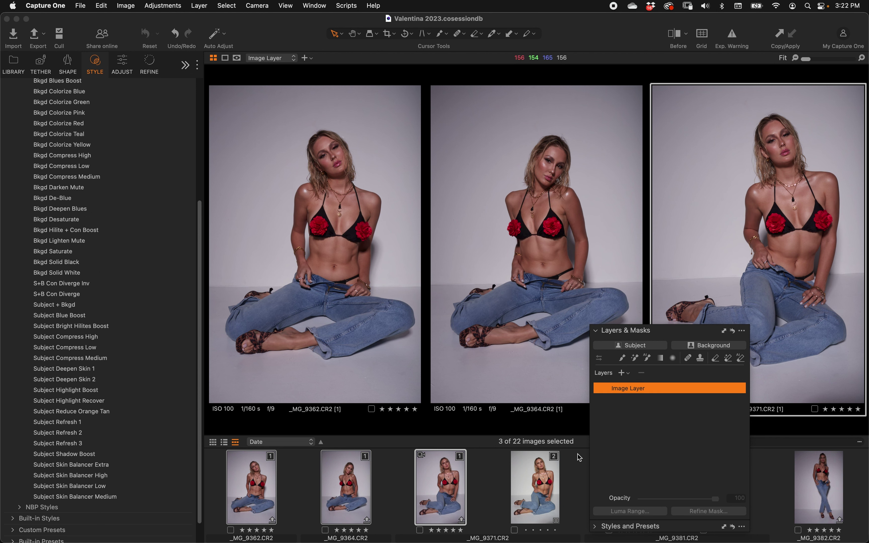
Step: Apply the Bkgd Solid White style to the ten photos from _MG_9362 through _MG_9399 in the thumbnail grid, and reset their adjustments
{"action": "key", "text": "alt+super+v"}
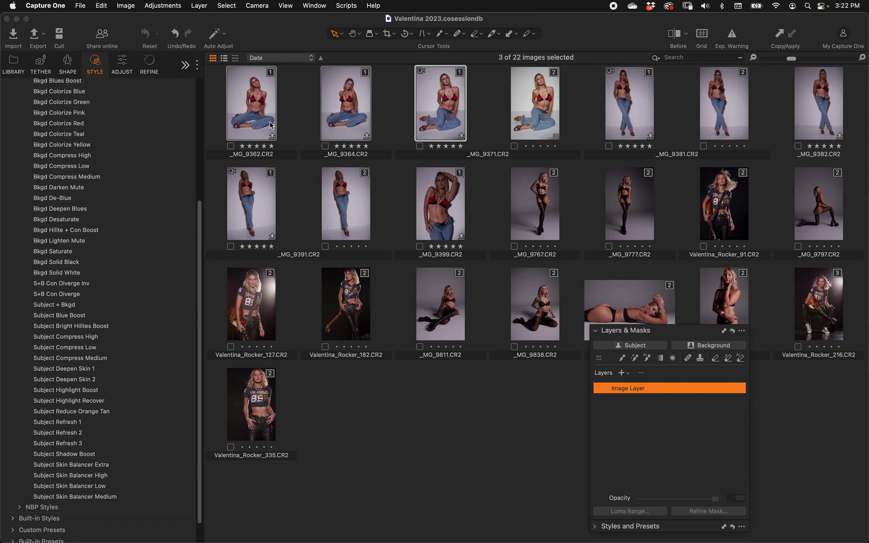
{"action": "left_click", "coordinate": [314, 190]}
{"action": "left_click", "coordinate": [242, 124]}
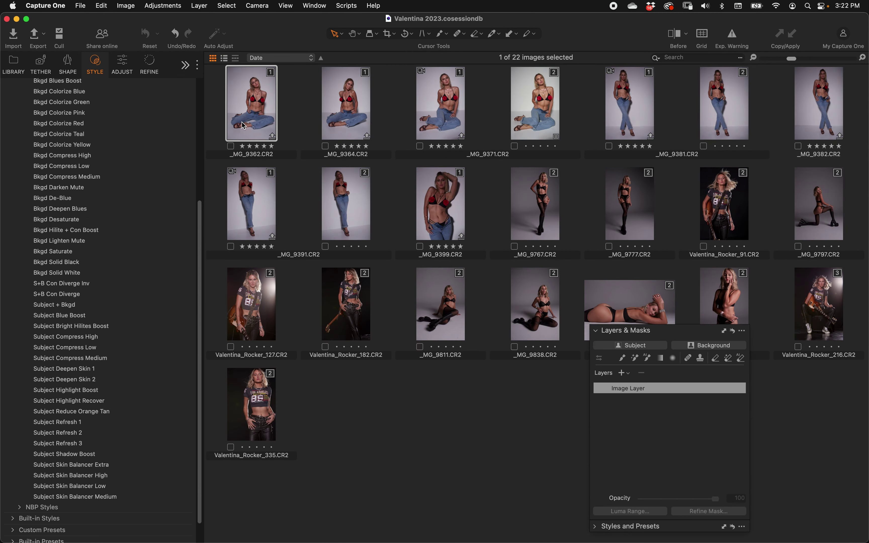
{"action": "left_click", "coordinate": [448, 214], "text": "shift"}
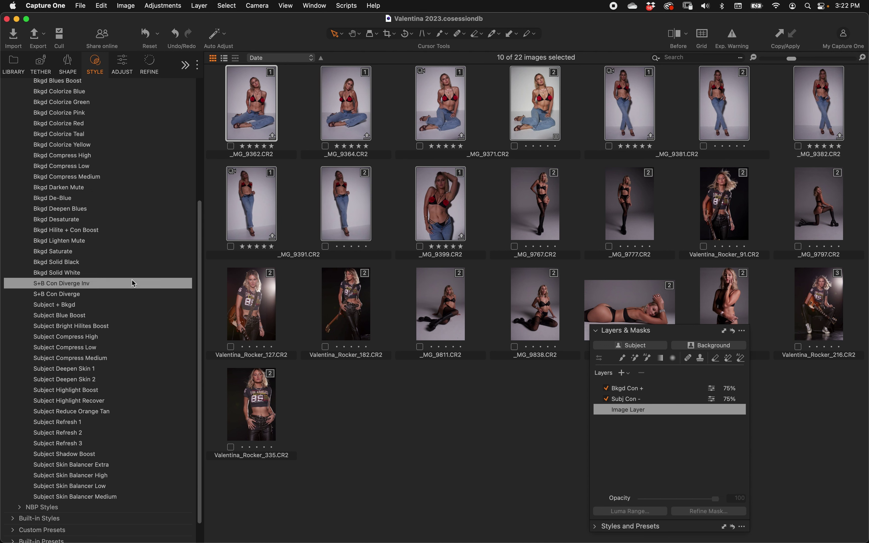
{"action": "left_click", "coordinate": [126, 274]}
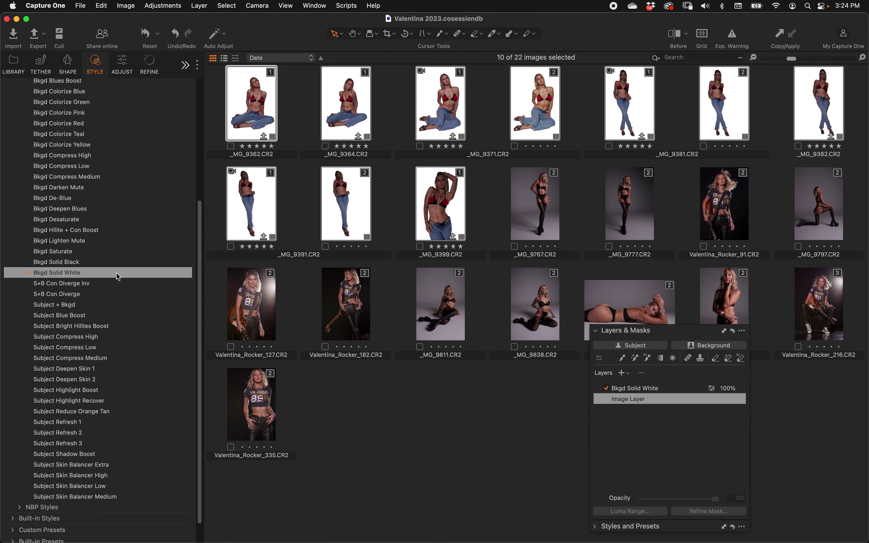
{"action": "key", "text": "super+r"}
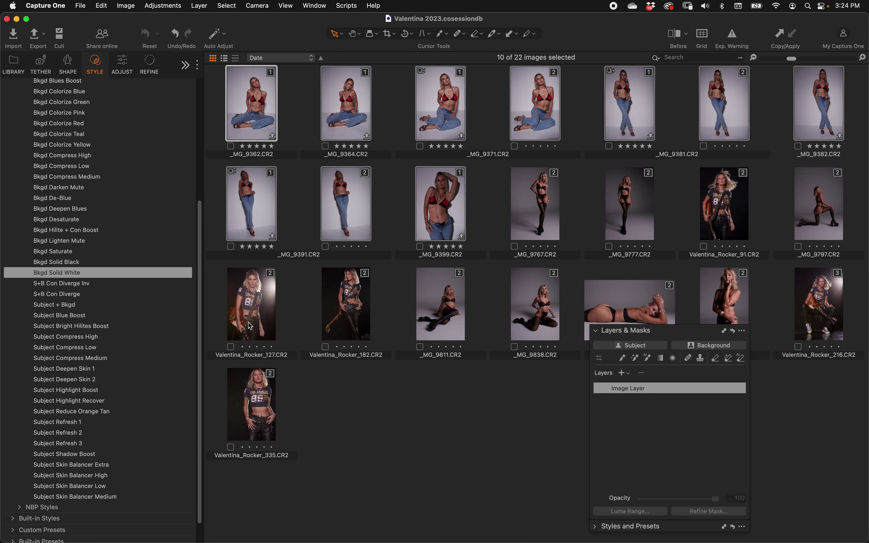
Step: Show the Rocker_335 photo in the viewer and apply the Bkgd Solid Black style to it
{"action": "left_click", "coordinate": [302, 295]}
{"action": "left_click", "coordinate": [251, 383]}
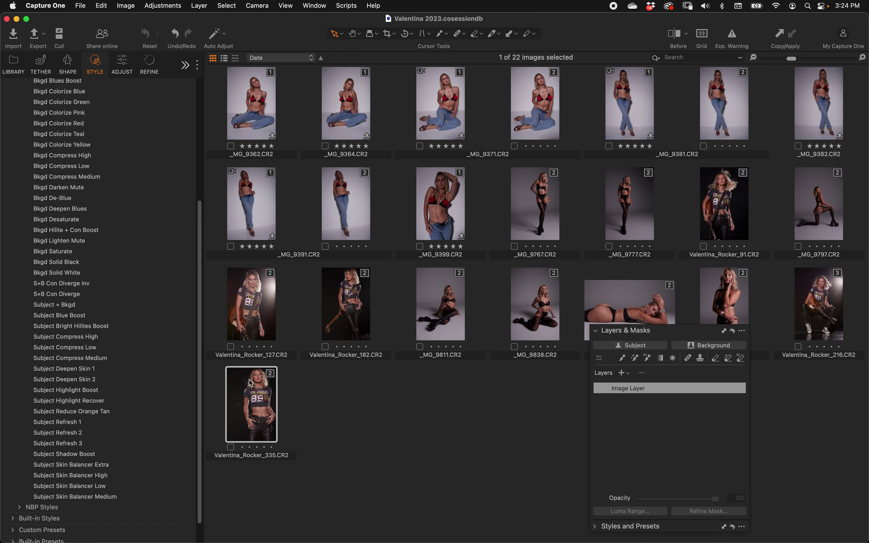
{"action": "key", "text": "g"}
{"action": "left_click_drag", "start_coordinate": [635, 330], "coordinate": [764, 146]}
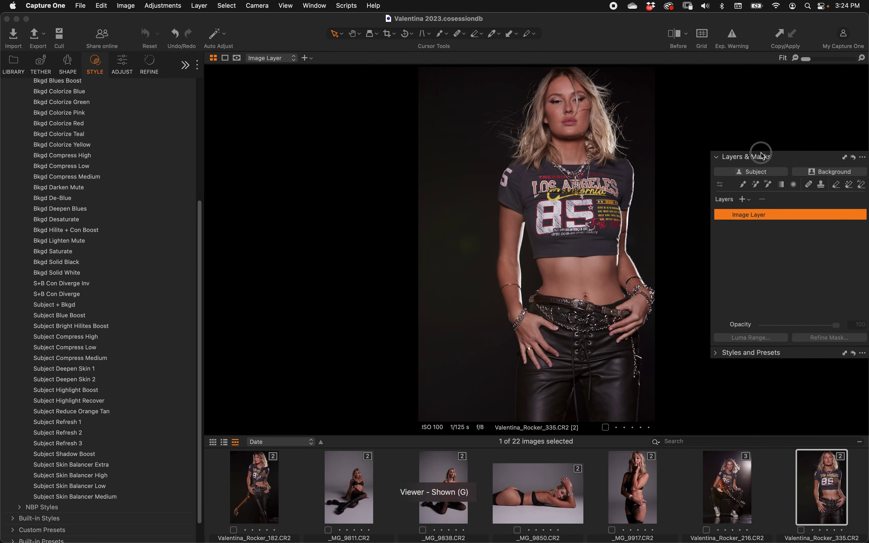
{"action": "left_click", "coordinate": [147, 273]}
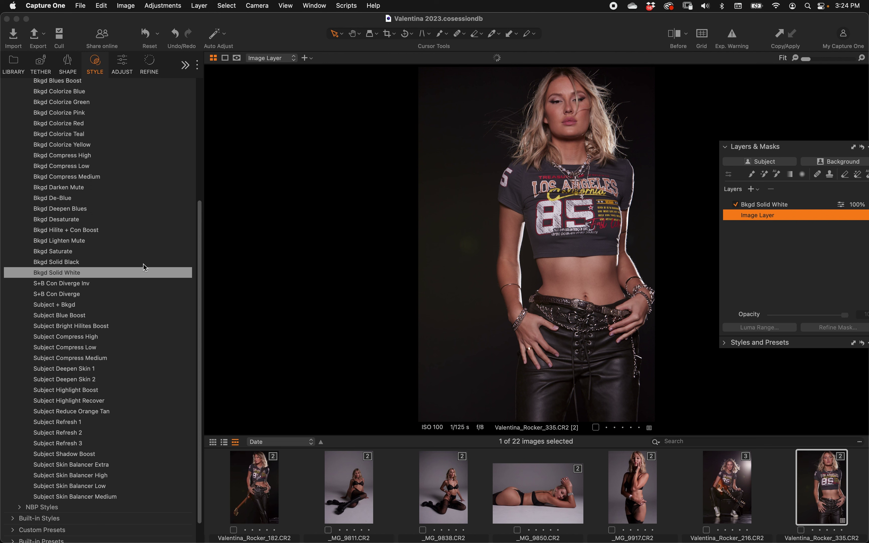
{"action": "left_click", "coordinate": [144, 262]}
{"action": "left_click", "coordinate": [144, 263]}
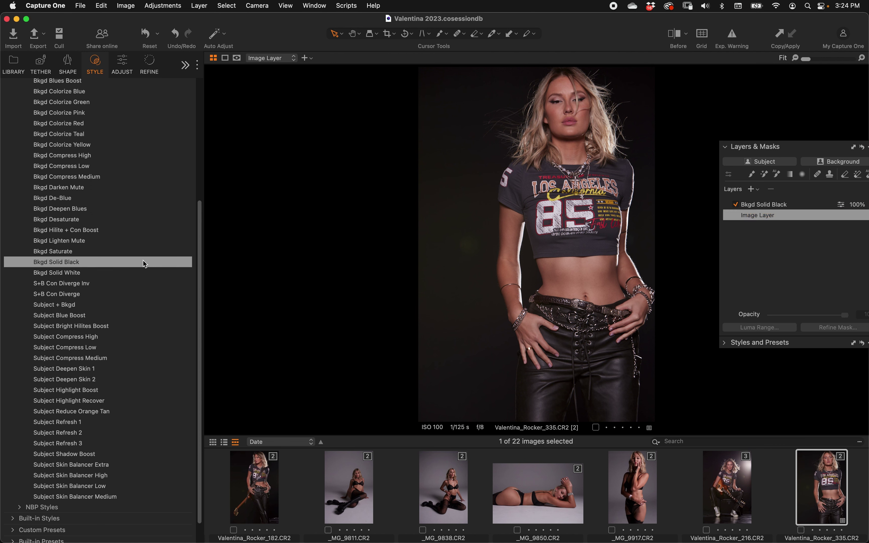
{"action": "left_click", "coordinate": [144, 264]}
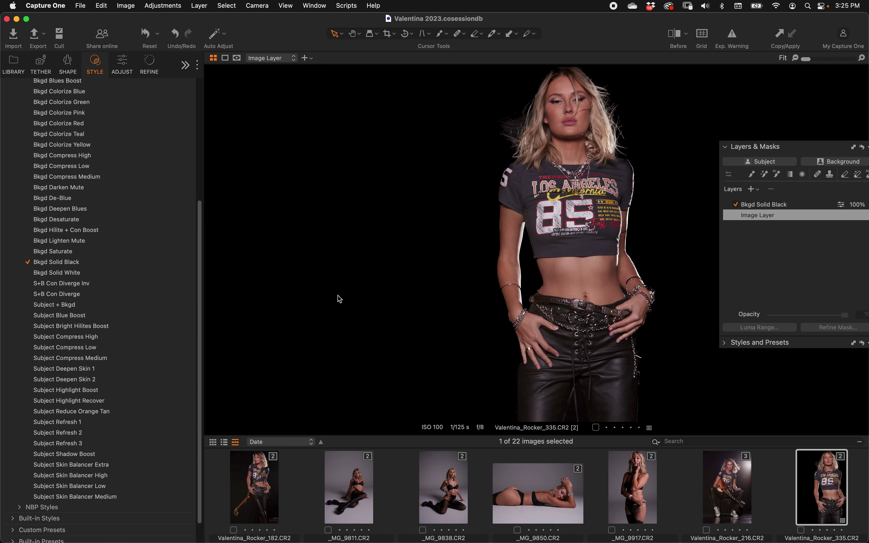
Step: Set the opacity of the Bkgd Solid Black layer to 12%
{"action": "left_click", "coordinate": [768, 206]}
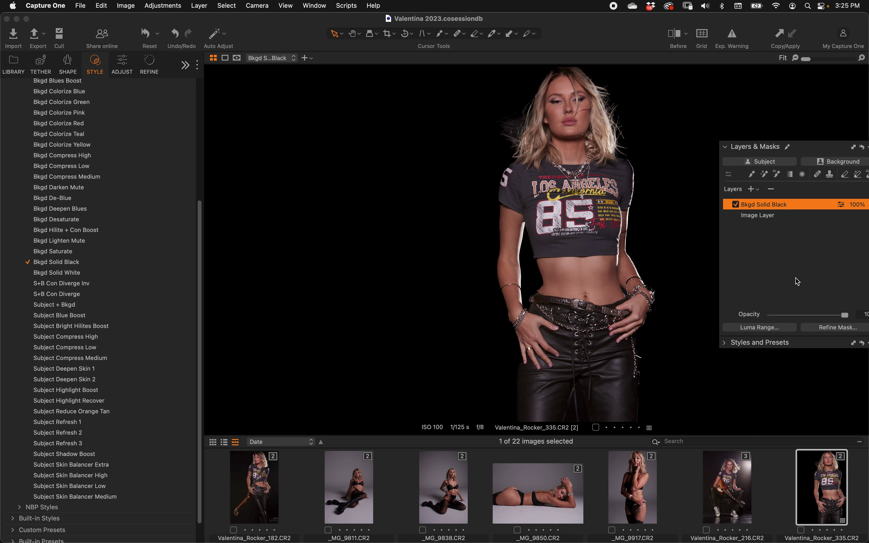
{"action": "left_click_drag", "start_coordinate": [844, 315], "coordinate": [758, 317]}
{"action": "left_click_drag", "start_coordinate": [771, 316], "coordinate": [780, 317]}
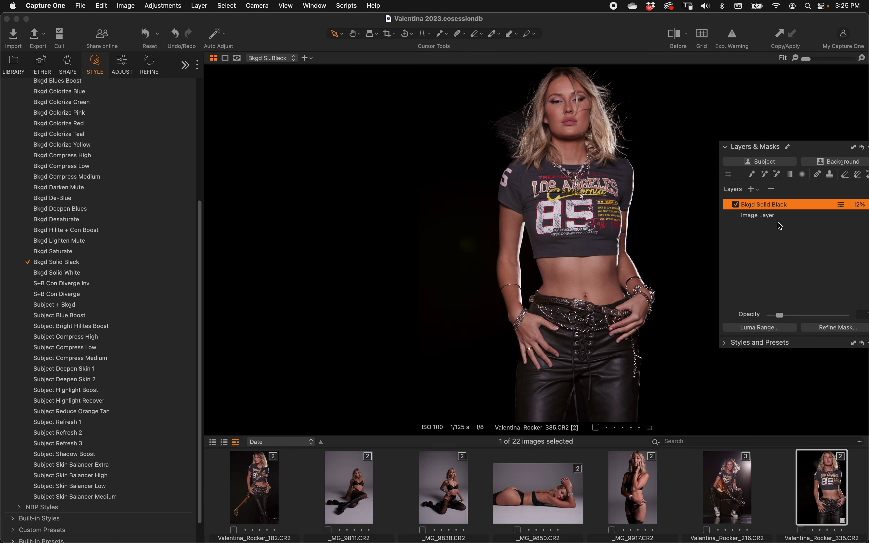
{"action": "left_click_drag", "start_coordinate": [808, 147], "coordinate": [773, 97]}
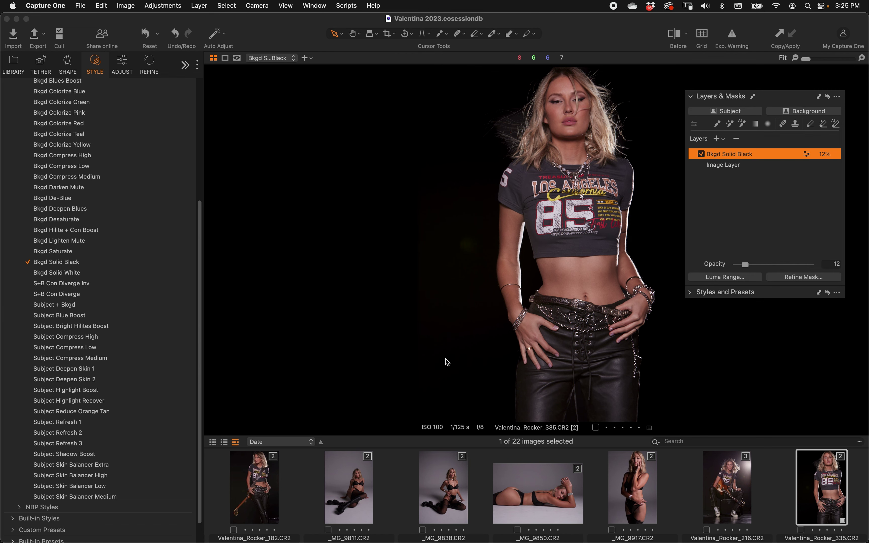
Step: Undo the opacity changes and the Bkgd Solid Black style on the Rocker_335 photo
{"action": "key", "text": "super+z"}
{"action": "key", "text": "super+z"}
{"action": "key", "text": "super+z"}
Step: Apply the Subject Highlight Recover style to the Rocker_127 photo and set its layer opacity to 100%
{"action": "key", "text": "super+alt+v"}
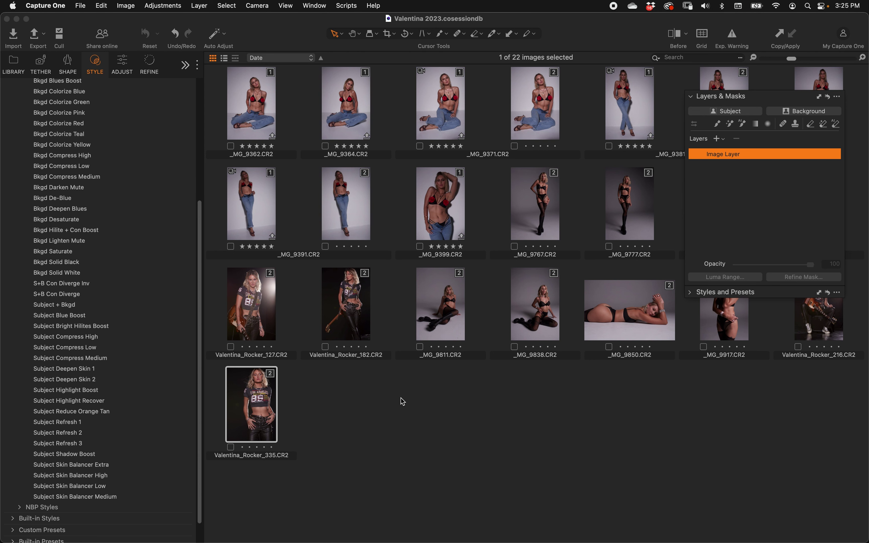
{"action": "left_click", "coordinate": [255, 301]}
{"action": "key", "text": "super+alt+v"}
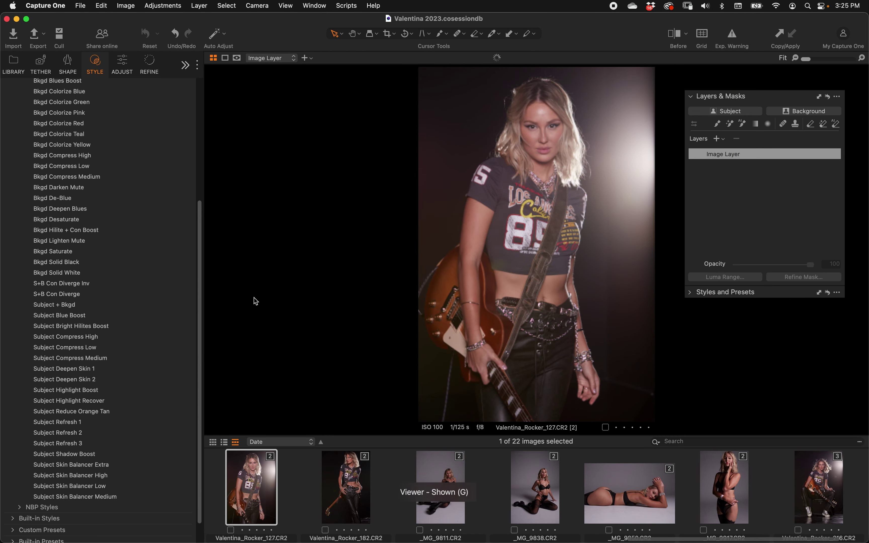
{"action": "left_click", "coordinate": [127, 400]}
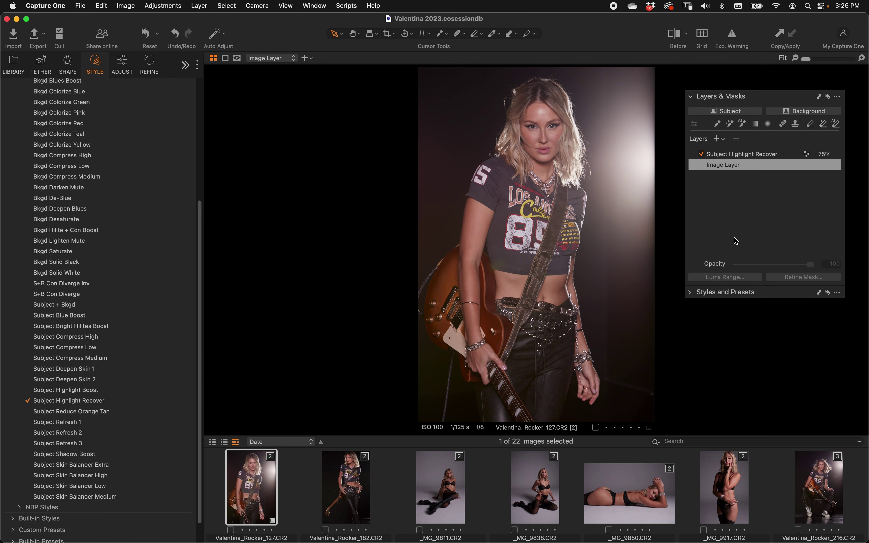
{"action": "left_click", "coordinate": [746, 156]}
{"action": "left_click_drag", "start_coordinate": [793, 264], "coordinate": [836, 265]}
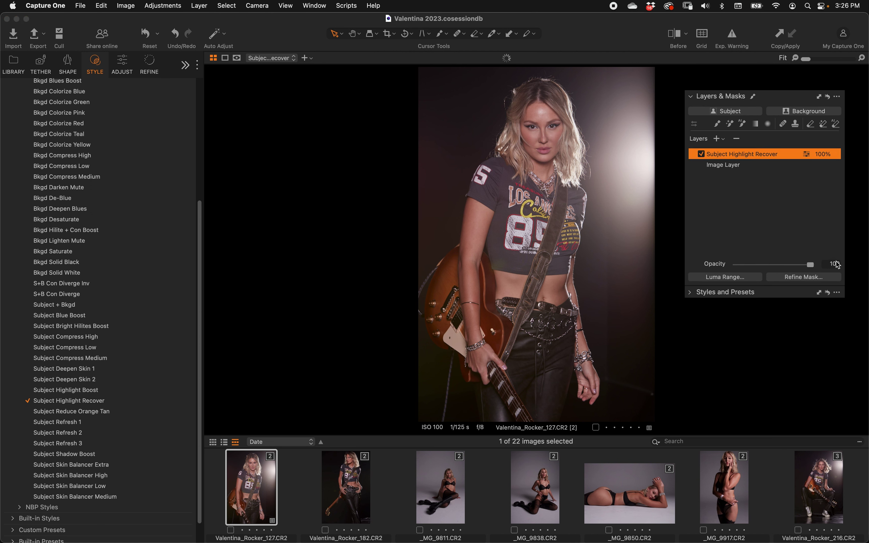
Step: Toggle the Subject Highlight Recover layer off and on repeatedly to compare the Rocker_127 photo with and without it
{"action": "left_click", "coordinate": [702, 154]}
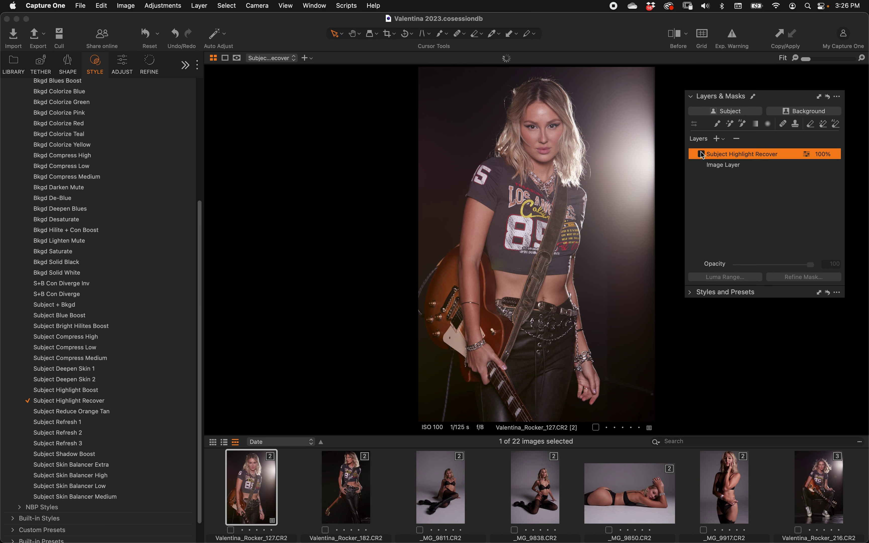
{"action": "left_click", "coordinate": [701, 154]}
{"action": "left_click", "coordinate": [701, 154]}
{"action": "left_click", "coordinate": [702, 154]}
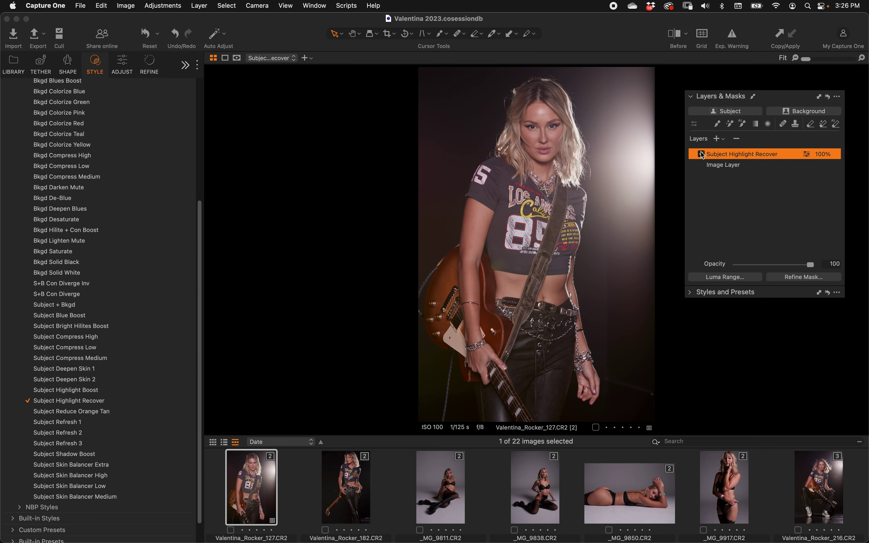
{"action": "left_click", "coordinate": [702, 154]}
{"action": "left_click", "coordinate": [702, 154]}
{"action": "left_click", "coordinate": [702, 154]}
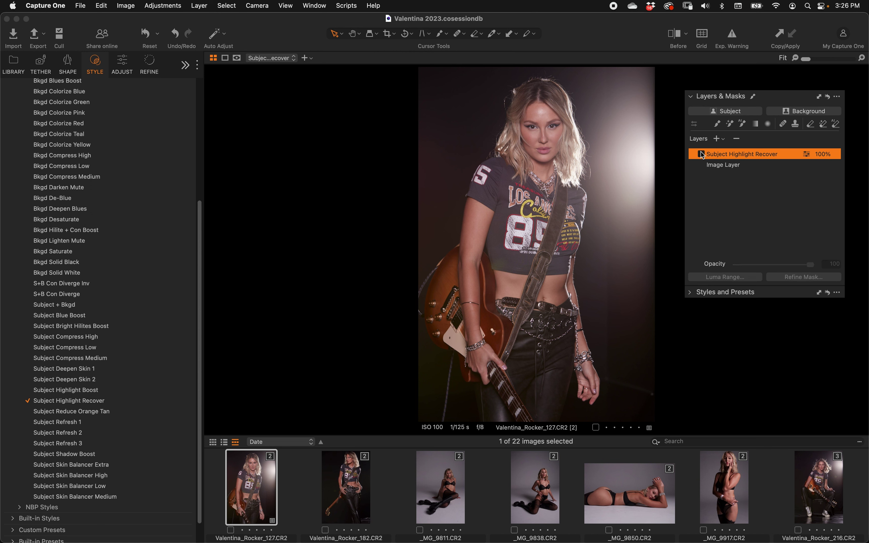
{"action": "left_click", "coordinate": [702, 154]}
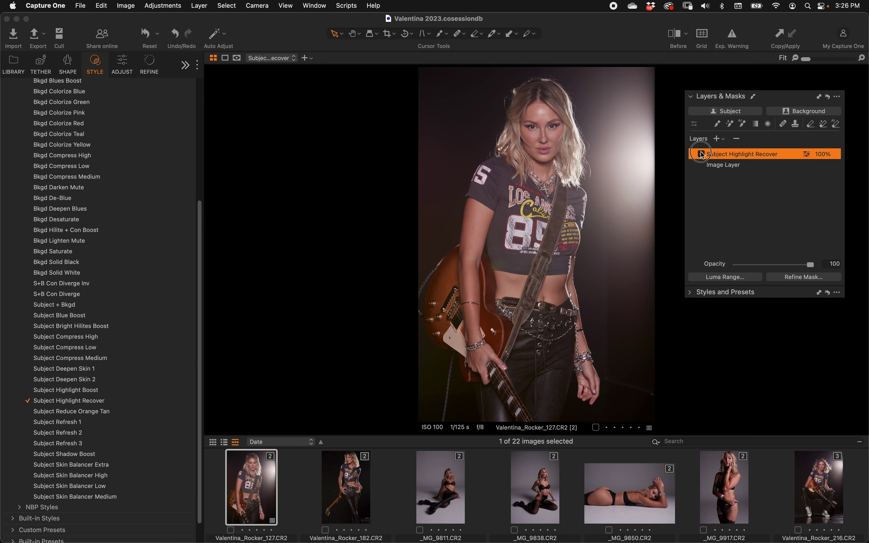
{"action": "left_click", "coordinate": [702, 154]}
{"action": "left_click", "coordinate": [701, 154]}
{"action": "left_click", "coordinate": [702, 154]}
{"action": "left_click", "coordinate": [702, 154]}
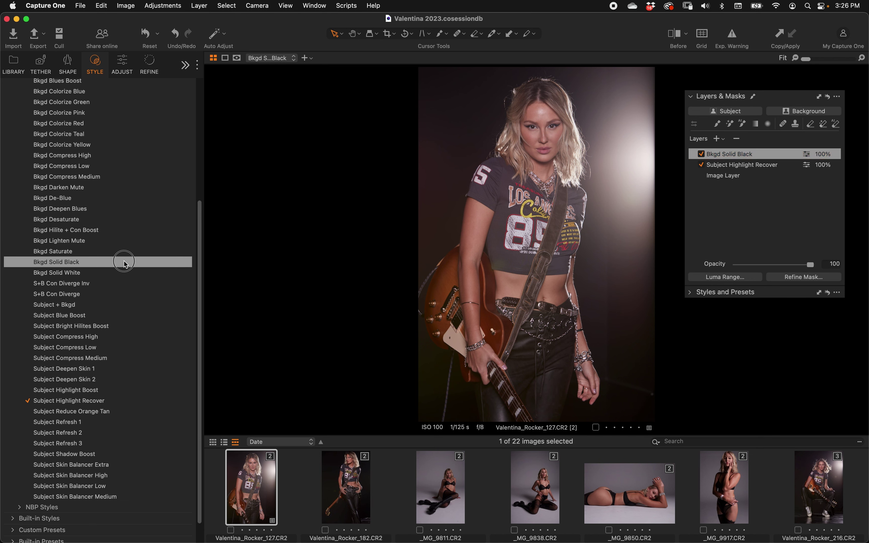
Step: Apply the Bkgd Solid Black style at 75% layer opacity and toggle both style layers to compare their effects
{"action": "left_click", "coordinate": [122, 262]}
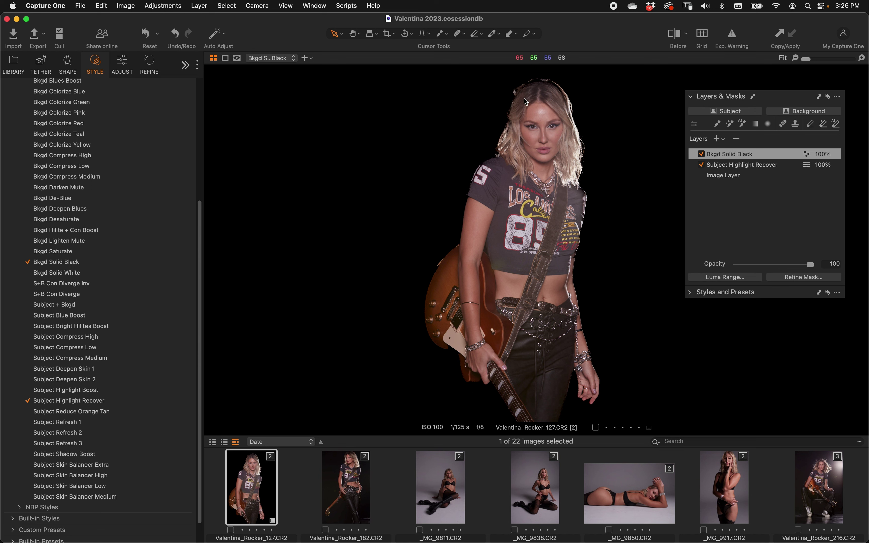
{"action": "mouse_move", "coordinate": [811, 264]}
{"action": "left_mouse_down"}
{"action": "mouse_move", "coordinate": [746, 269]}
{"action": "mouse_move", "coordinate": [793, 263]}
{"action": "left_mouse_up"}
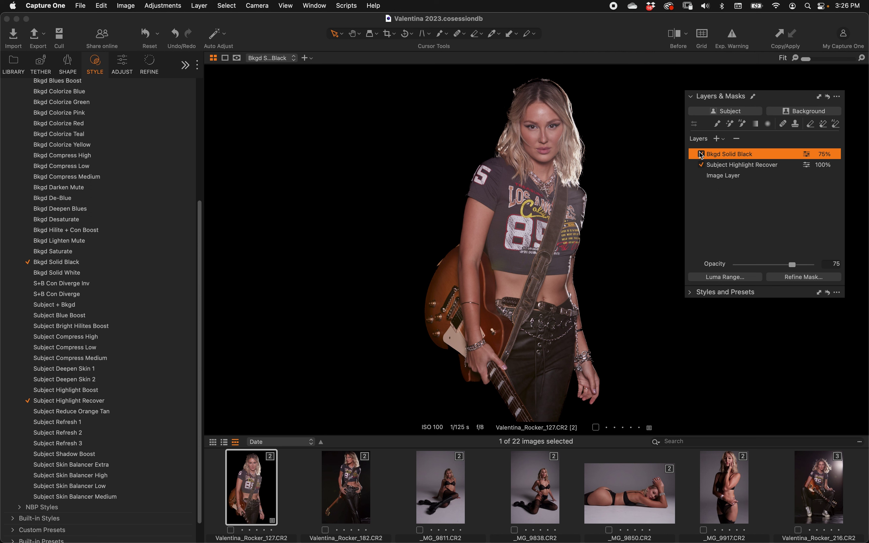
{"action": "left_click", "coordinate": [701, 165]}
{"action": "left_click", "coordinate": [702, 165]}
{"action": "left_click", "coordinate": [702, 153]}
{"action": "left_click", "coordinate": [701, 154]}
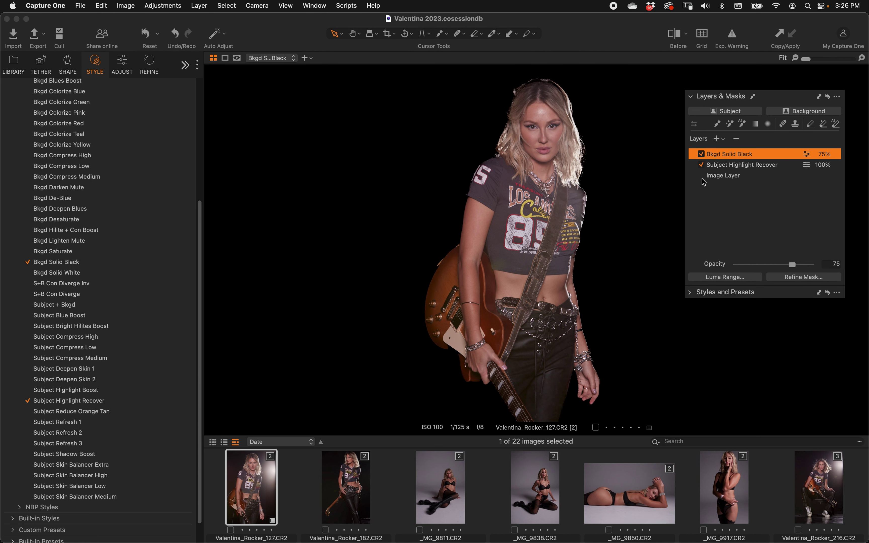
Step: Lower the Bkgd Solid Black layer's opacity below 49% and delete both style layers from the Rocker_127 photo
{"action": "left_click", "coordinate": [773, 263]}
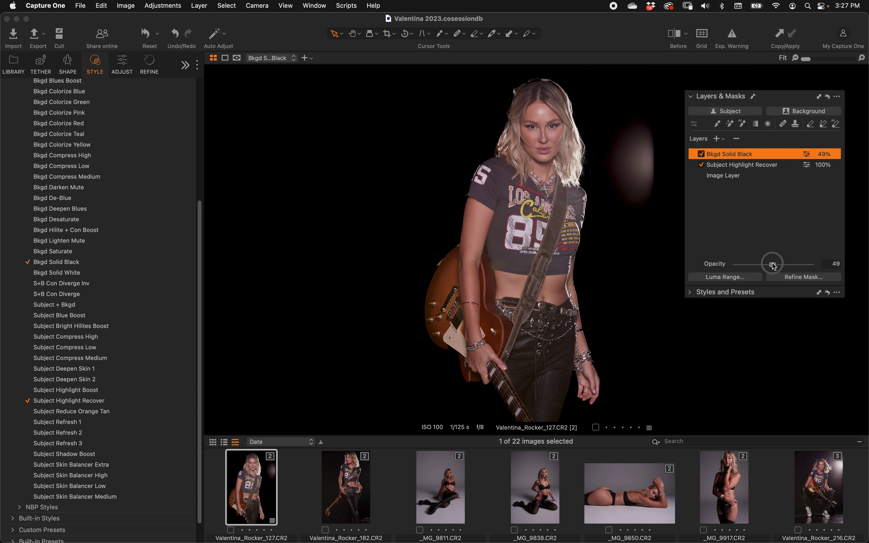
{"action": "left_click_drag", "start_coordinate": [772, 263], "coordinate": [753, 264]}
{"action": "left_click", "coordinate": [737, 139]}
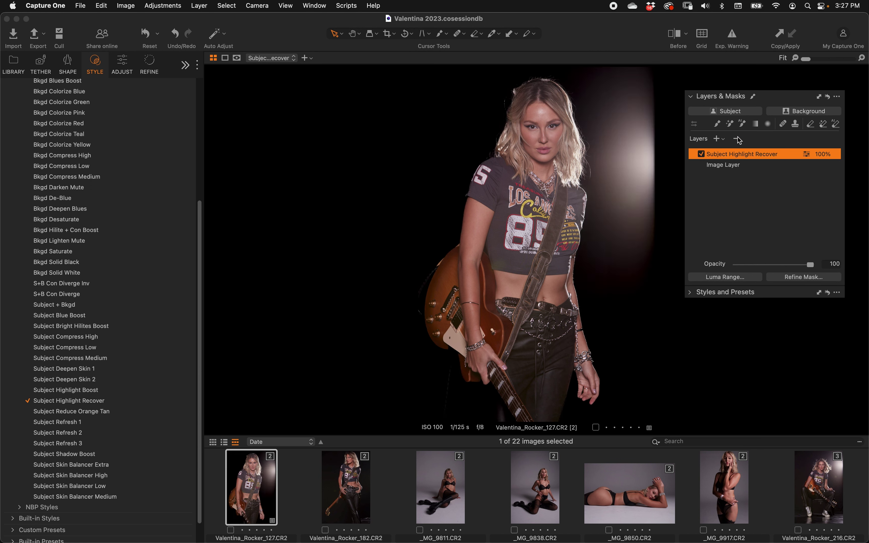
{"action": "left_click", "coordinate": [737, 139]}
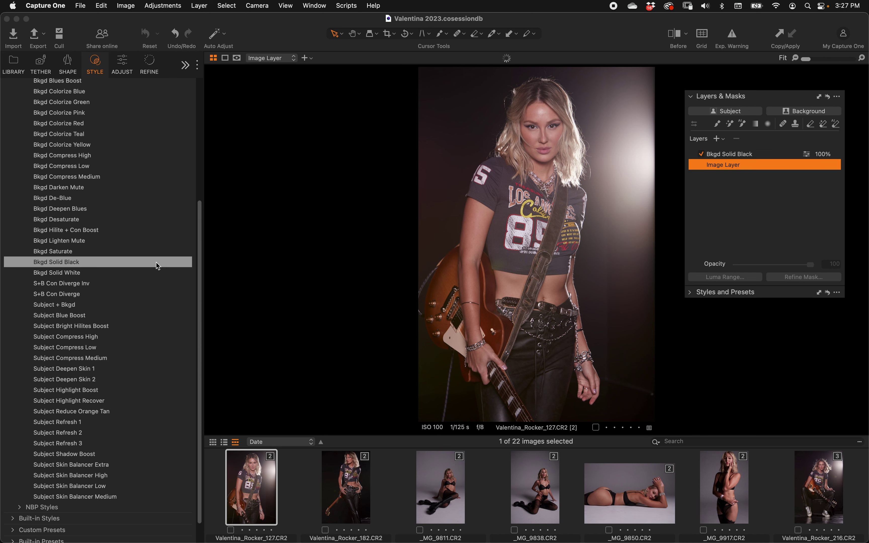
Step: Apply the Bkgd Desaturate style and try the AI mask brush on its layer around the torso and guitar
{"action": "left_click", "coordinate": [111, 223]}
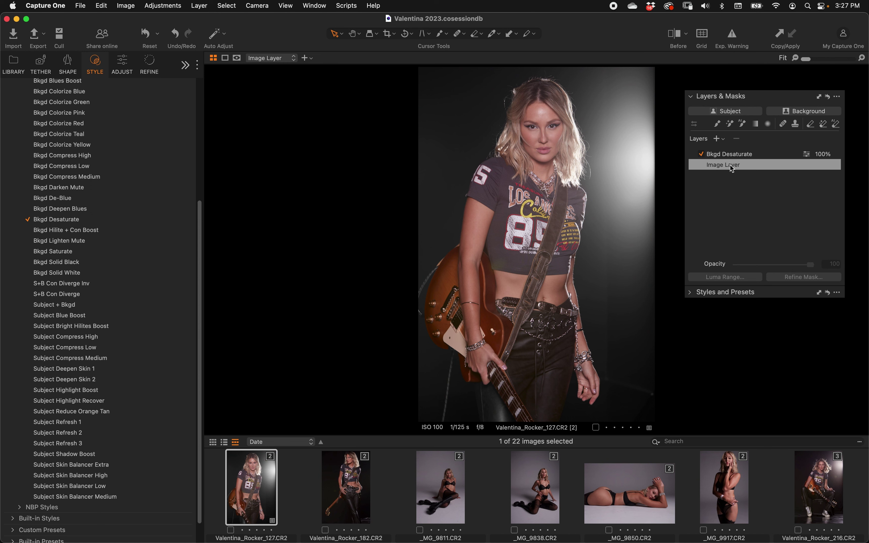
{"action": "left_click", "coordinate": [730, 155]}
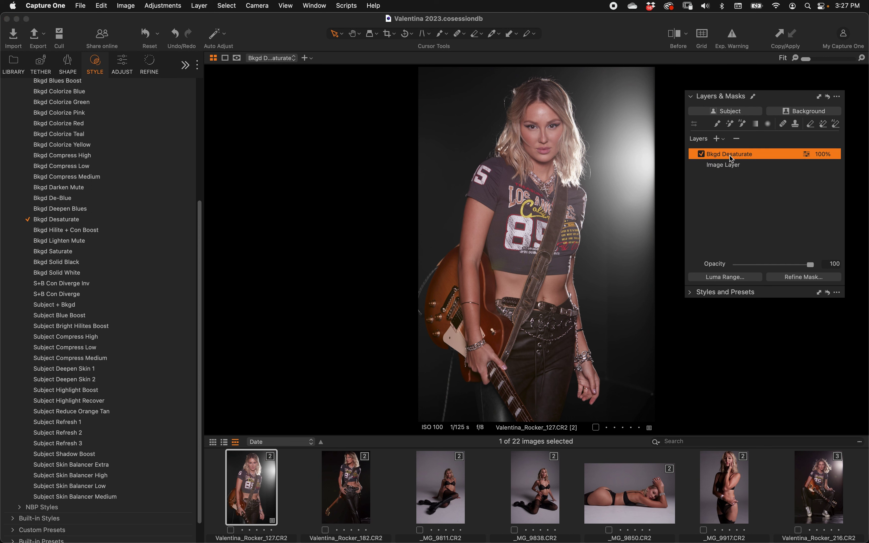
{"action": "left_click", "coordinate": [743, 124]}
{"action": "left_click_drag", "start_coordinate": [570, 286], "coordinate": [519, 296]}
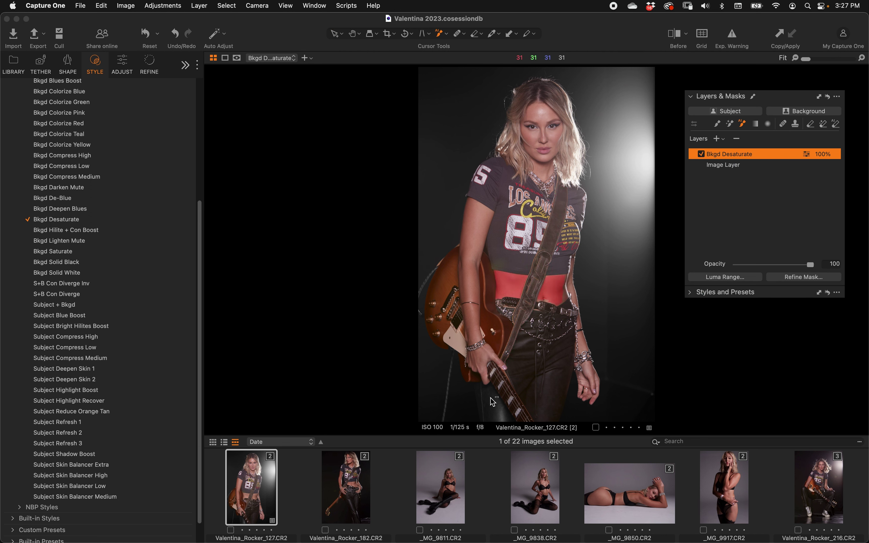
{"action": "left_click_drag", "start_coordinate": [490, 398], "coordinate": [492, 405]}
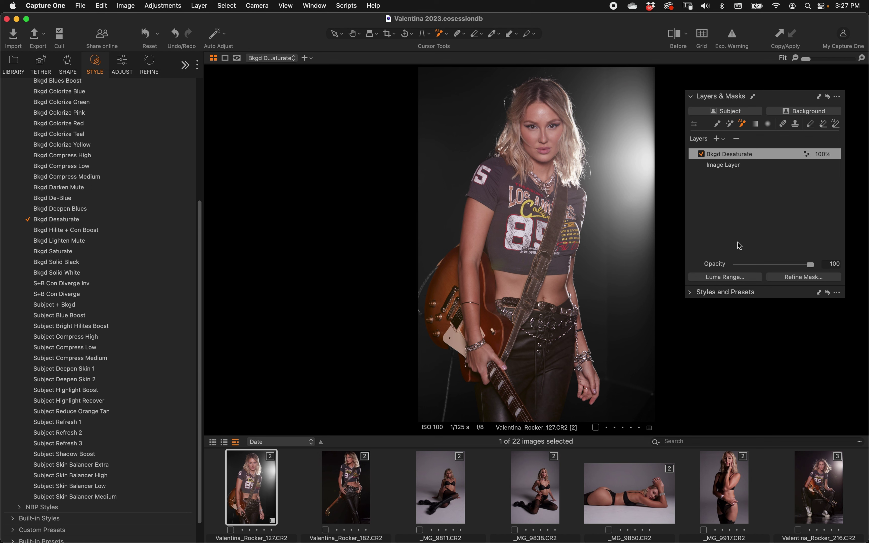
{"action": "left_click_drag", "start_coordinate": [426, 283], "coordinate": [427, 286]}
{"action": "left_click_drag", "start_coordinate": [454, 339], "coordinate": [451, 389]}
Step: Delete the Bkgd Desaturate layer and apply the Bkgd Colorize Pink style to the Rocker_127 photo
{"action": "left_click", "coordinate": [702, 158]}
{"action": "left_click", "coordinate": [736, 139]}
{"action": "left_click", "coordinate": [177, 251]}
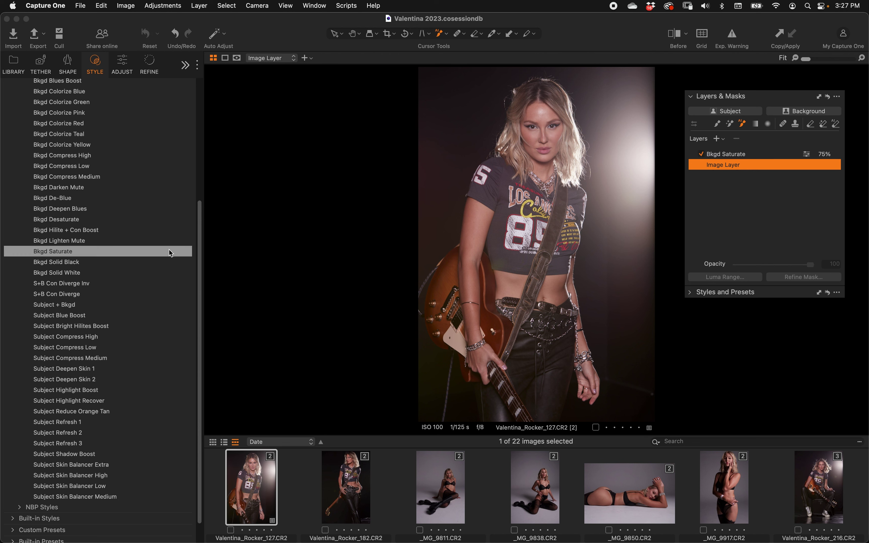
{"action": "scroll", "coordinate": [169, 252], "scroll_direction": "up", "scroll_amount": 2}
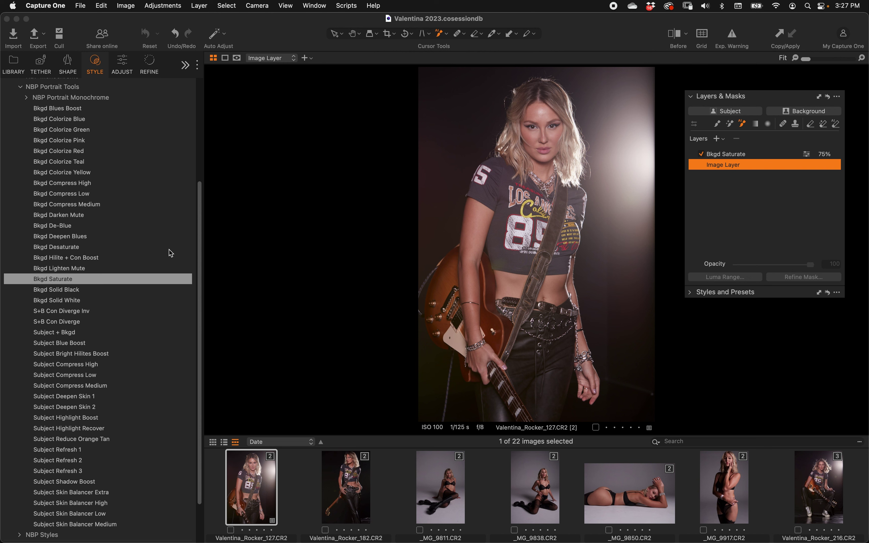
{"action": "left_click", "coordinate": [153, 245]}
{"action": "left_click", "coordinate": [159, 183]}
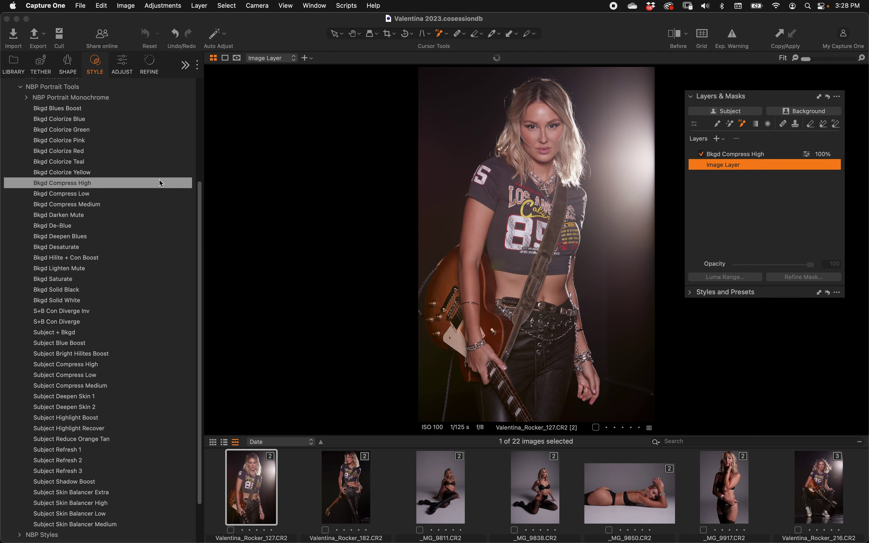
{"action": "left_click", "coordinate": [108, 141]}
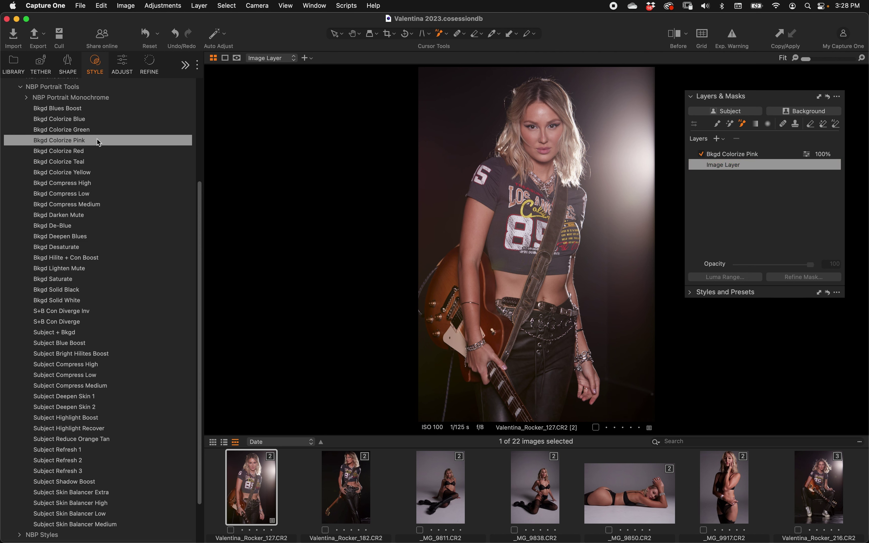
{"action": "left_click", "coordinate": [97, 140]}
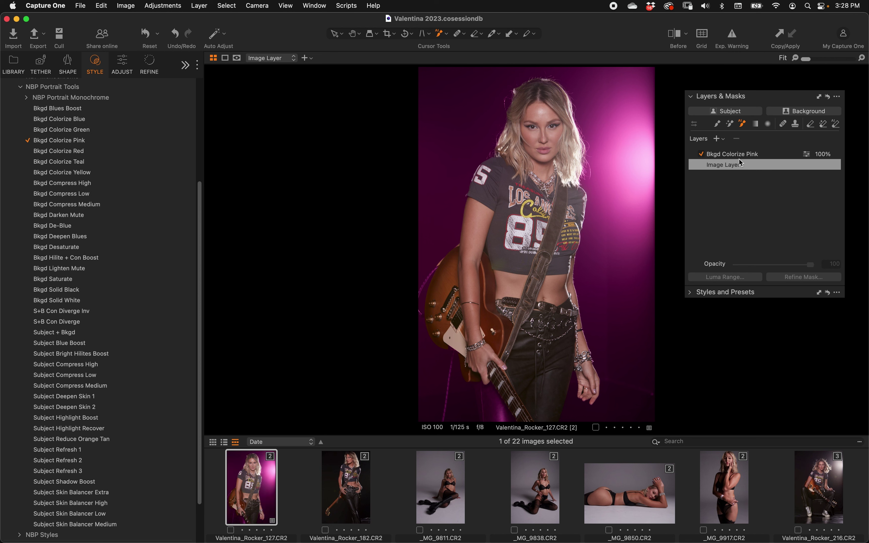
Step: Try the Bkgd Colorize Pink layer at 32% opacity and delete the layer
{"action": "left_click", "coordinate": [743, 154]}
{"action": "left_click_drag", "start_coordinate": [778, 265], "coordinate": [845, 264]}
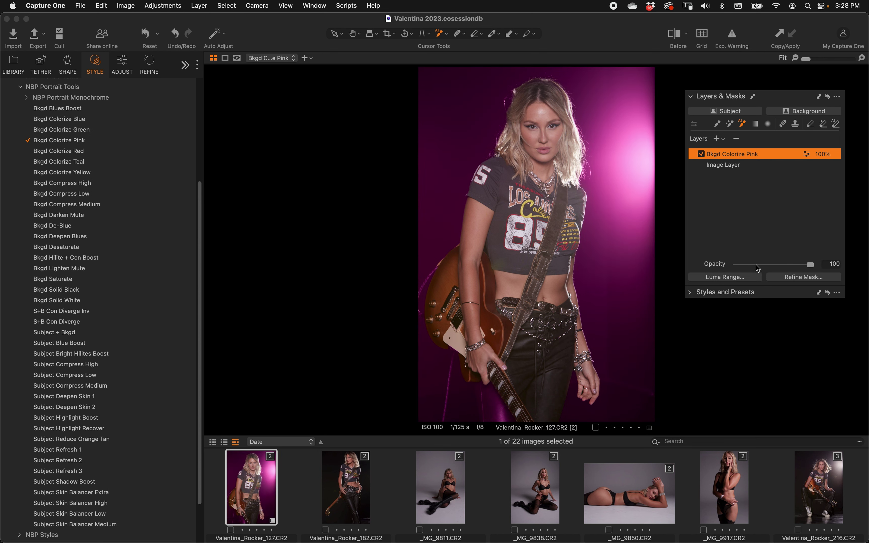
{"action": "left_click", "coordinate": [494, 414]}
{"action": "left_click_drag", "start_coordinate": [441, 260], "coordinate": [420, 295]}
{"action": "left_click_drag", "start_coordinate": [774, 264], "coordinate": [755, 264]}
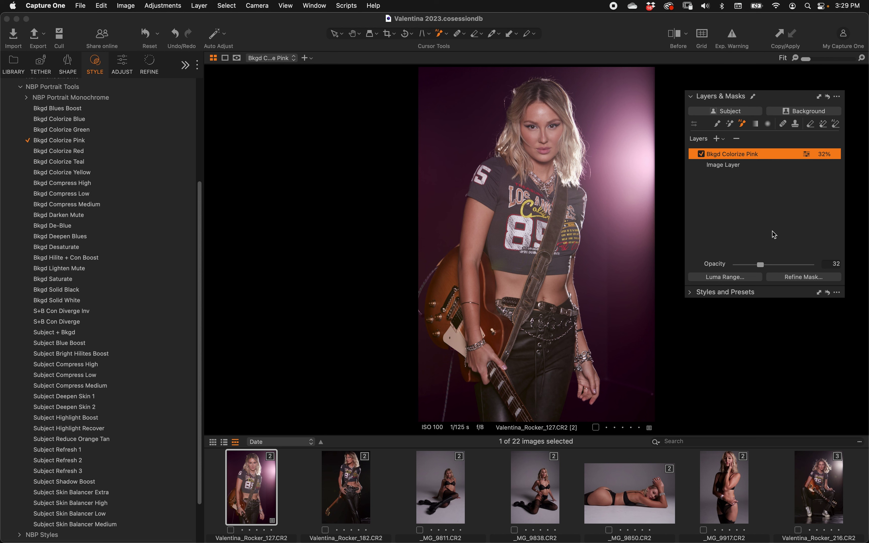
{"action": "left_click", "coordinate": [736, 139]}
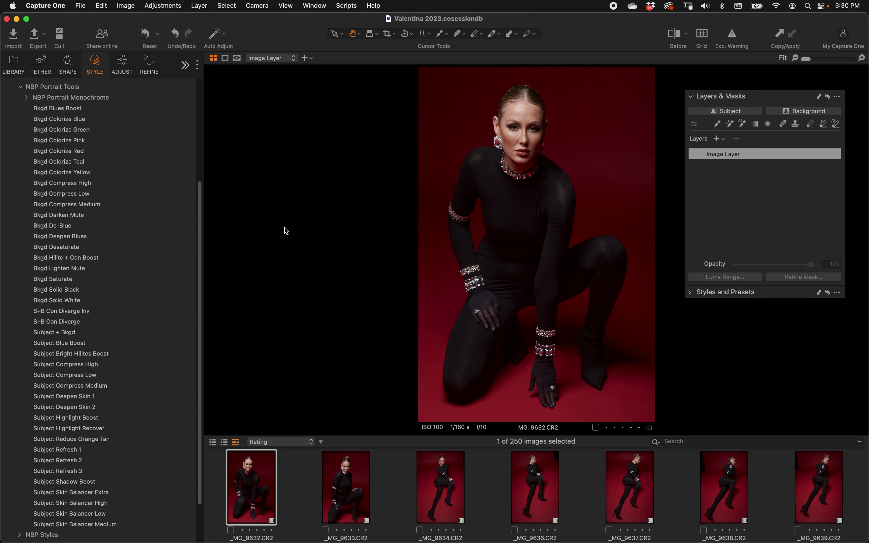
Step: Apply the Bkgd Colorize Red style to the _MG_9632 photo and reduce its layer opacity
{"action": "left_click", "coordinate": [121, 151]}
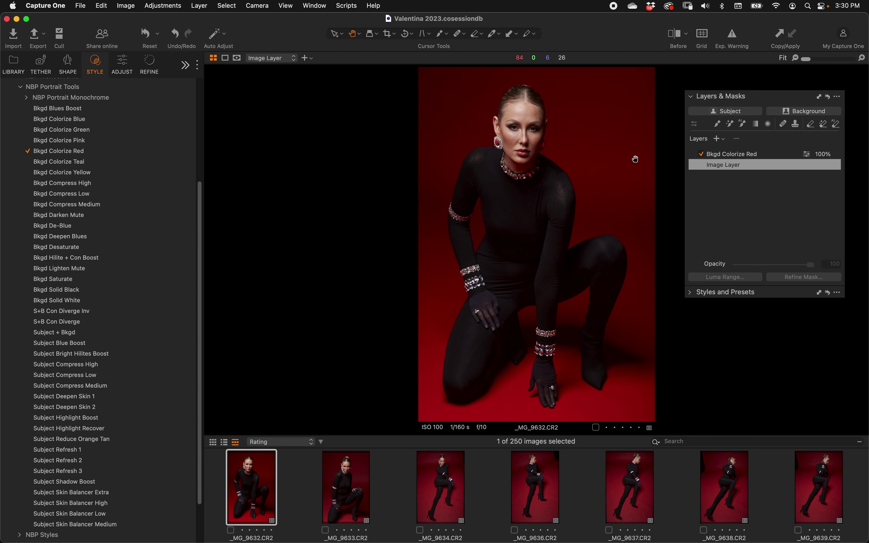
{"action": "left_click", "coordinate": [706, 154]}
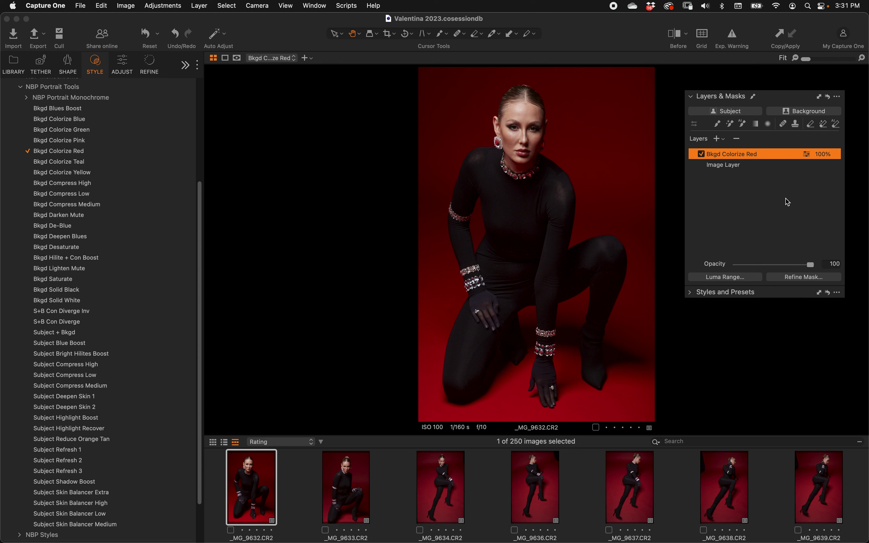
{"action": "left_click", "coordinate": [787, 265]}
{"action": "left_click_drag", "start_coordinate": [787, 265], "coordinate": [779, 265]}
Step: Toggle the Bkgd Colorize Red layer off and on to compare, and delete it from the _MG_9632 photo
{"action": "left_click", "coordinate": [701, 154]}
{"action": "left_click", "coordinate": [702, 154]}
{"action": "left_click", "coordinate": [737, 139]}
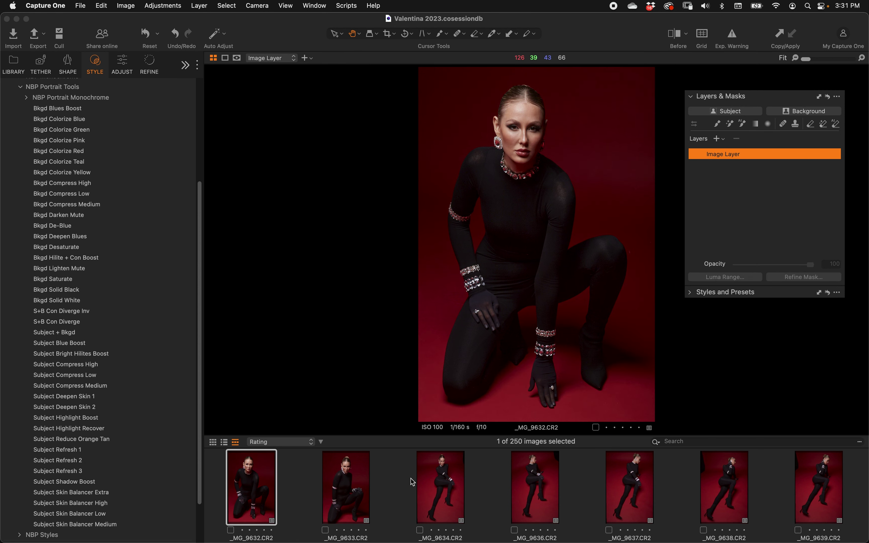
Step: Select photos _MG_9613 through _MG_9617, show them together in the viewer, and move the floating Layers & Masks tool aside
{"action": "key", "text": "super+alt+v"}
{"action": "scroll", "coordinate": [446, 218], "scroll_direction": "up", "scroll_amount": 5}
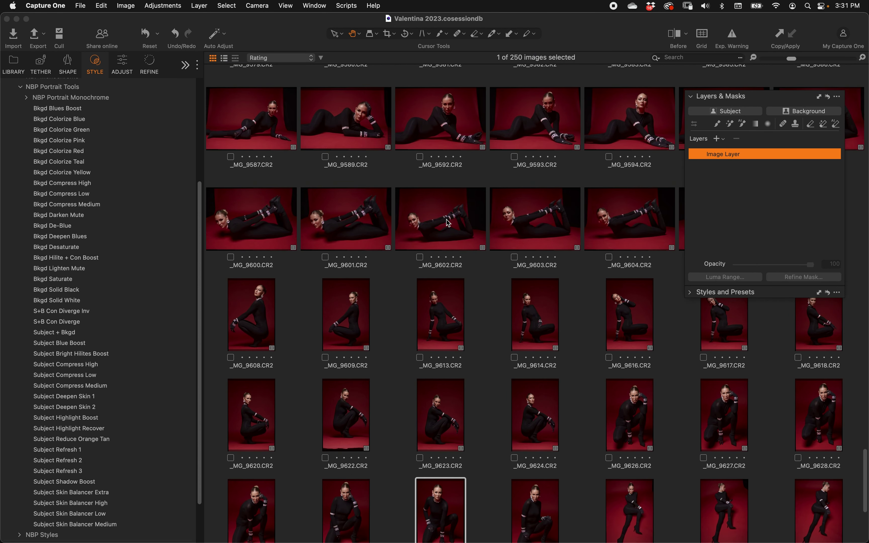
{"action": "left_click", "coordinate": [447, 305]}
{"action": "left_click", "coordinate": [729, 325], "text": "shift"}
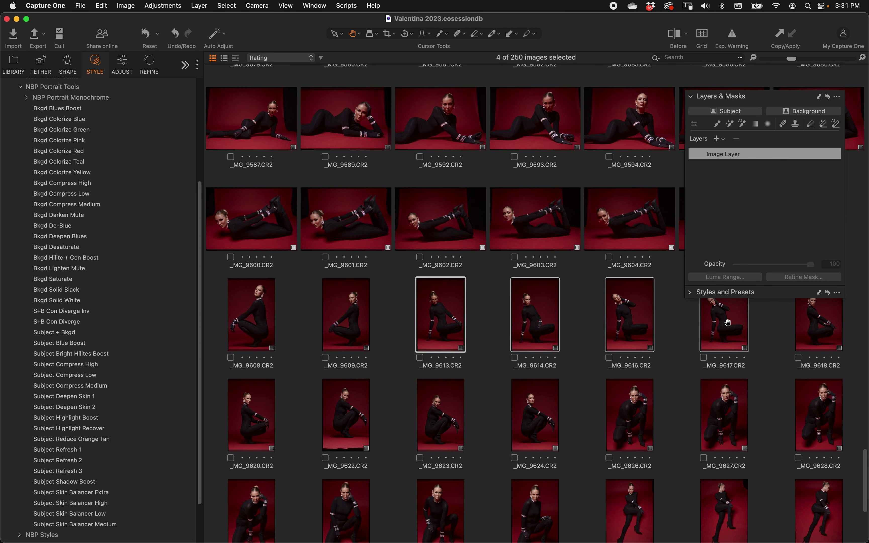
{"action": "key", "text": "super+alt+v"}
{"action": "left_click_drag", "start_coordinate": [729, 100], "coordinate": [752, 74]}
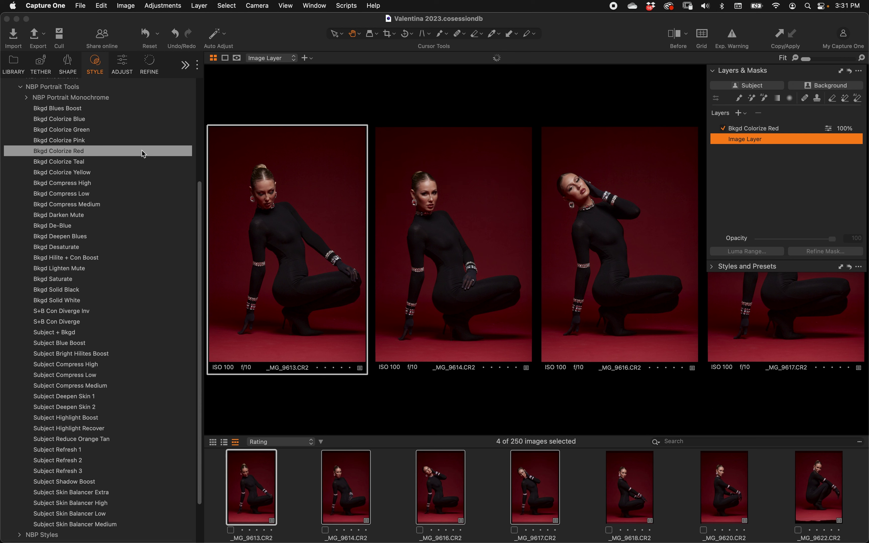
Step: Apply the Bkgd Colorize Red style to the four selected photos and compare them with their Before view
{"action": "left_click", "coordinate": [127, 151]}
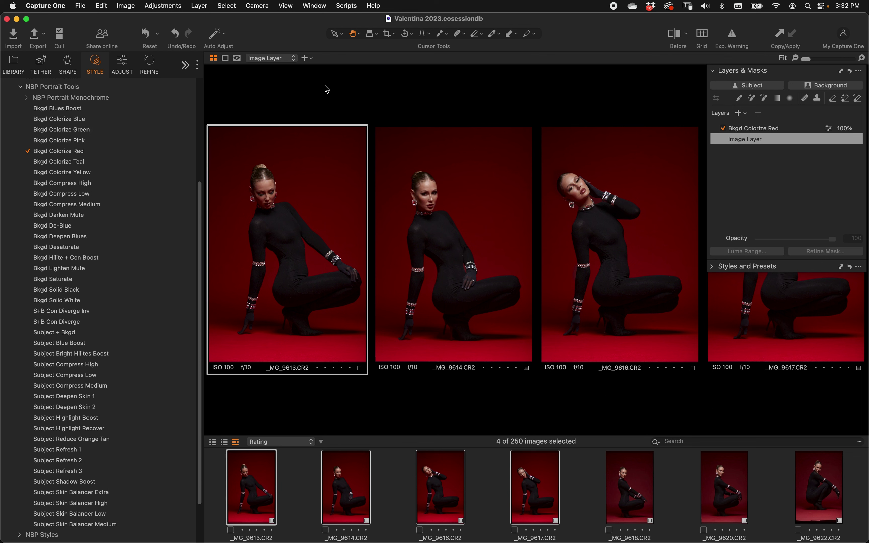
{"action": "key", "text": "y"}
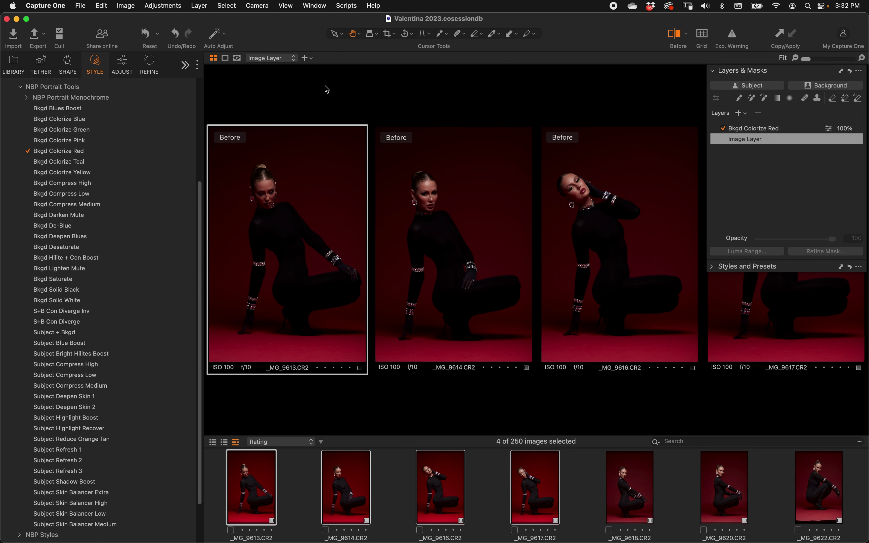
{"action": "key", "text": "y"}
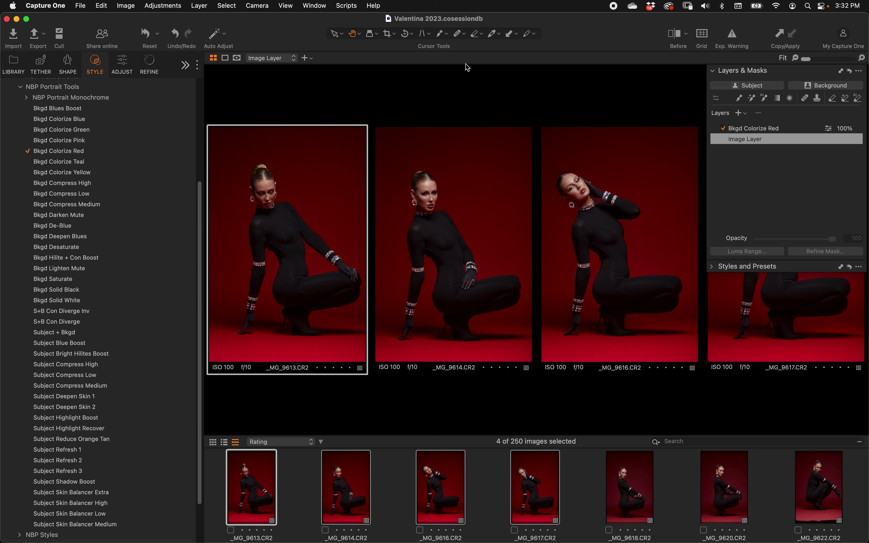
Step: Undo the Bkgd Colorize Red style, and try the Bkgd Colorize Pink style on the four photos before undoing it too
{"action": "key", "text": "super+z"}
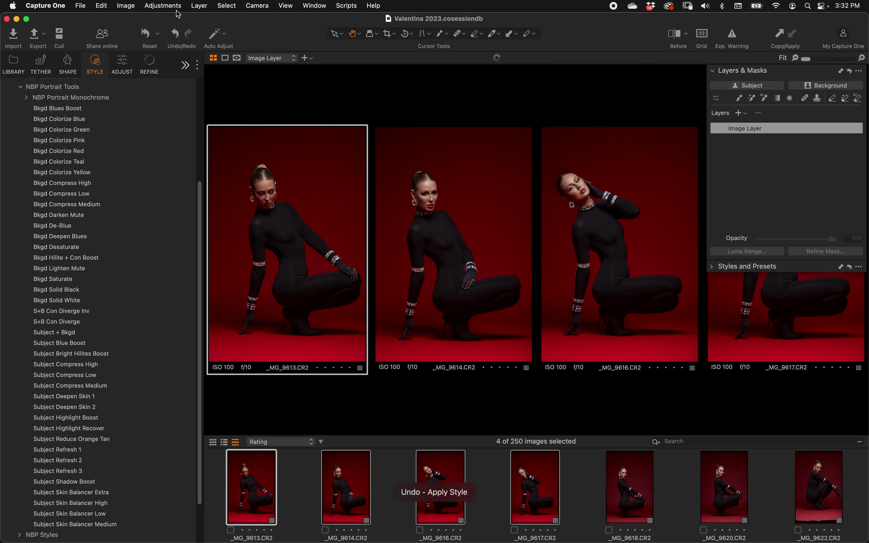
{"action": "left_click", "coordinate": [81, 142]}
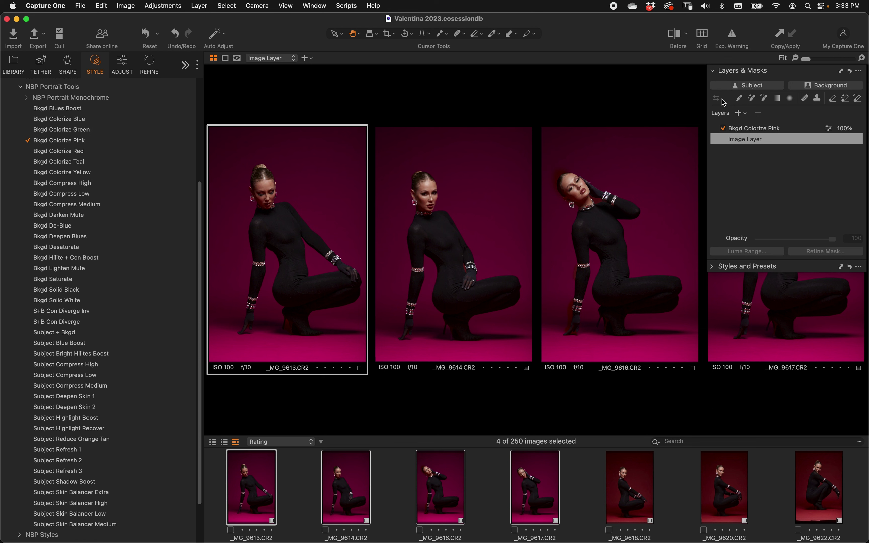
{"action": "key", "text": "super+z"}
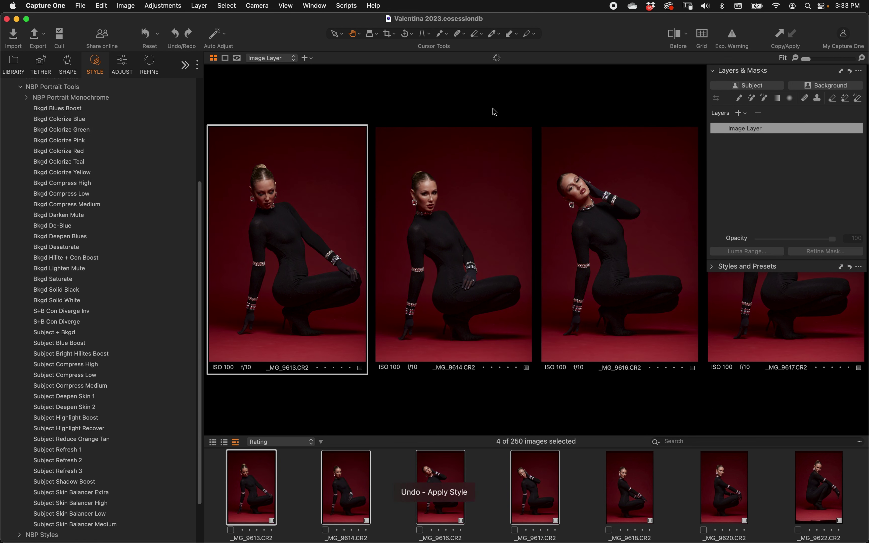
Step: Expand the NBP Portrait Monochrome style group
{"action": "left_click", "coordinate": [27, 97]}
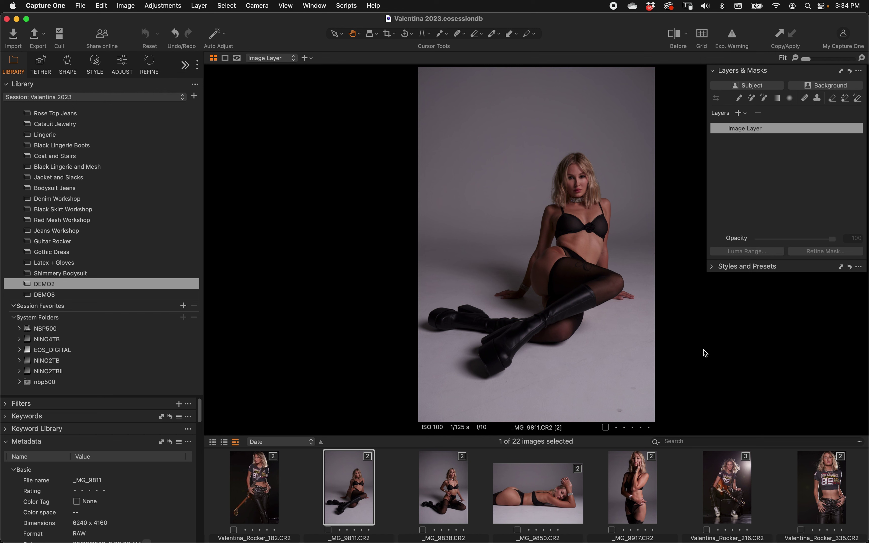
Step: Neutralize the white balance of photo _MG_9811 from its grey background and raise its exposure to about 0.3
{"action": "key", "text": "w"}
{"action": "left_click", "coordinate": [517, 229]}
{"action": "scroll", "coordinate": [532, 280], "scroll_direction": "up", "scroll_amount": 3}
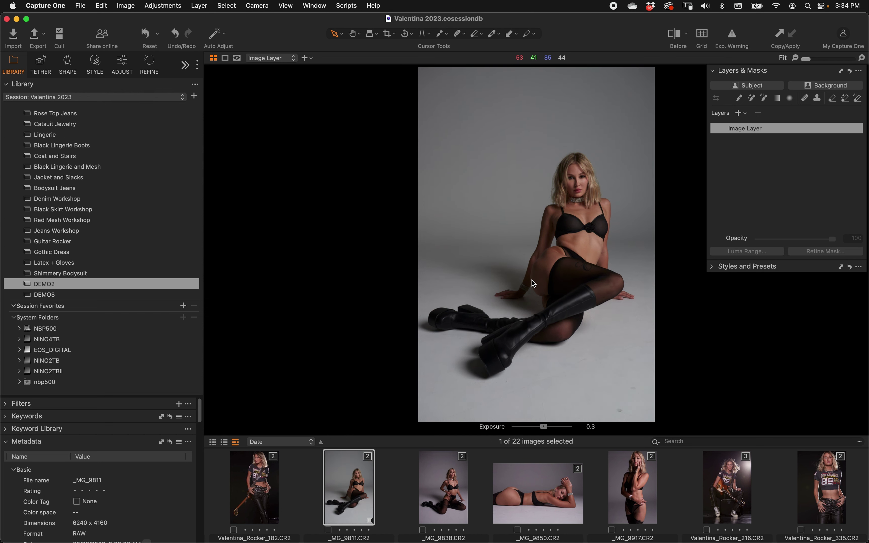
{"action": "scroll", "coordinate": [531, 280], "scroll_direction": "up", "scroll_amount": 3}
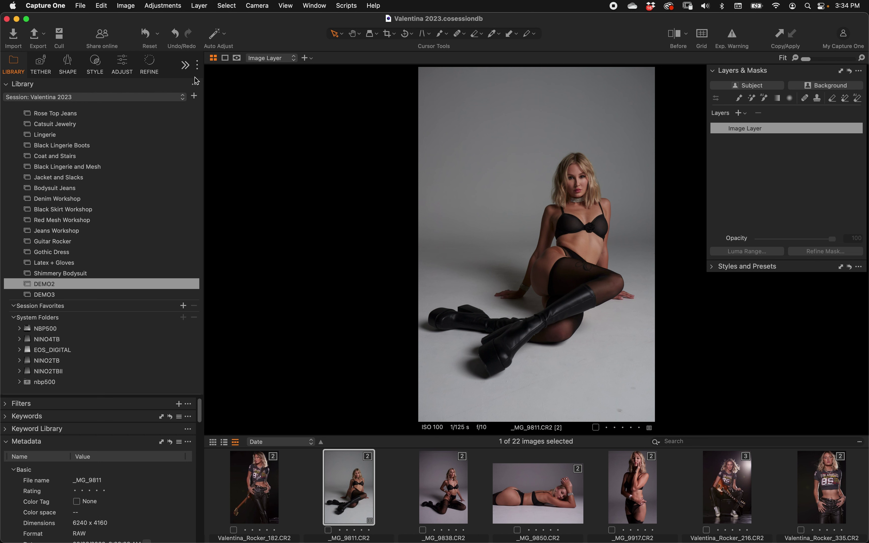
Step: Preview the background styles in the NBP Portrait Monochrome group on _MG_9811 and apply the S+B Con Boost style
{"action": "left_click", "coordinate": [96, 63]}
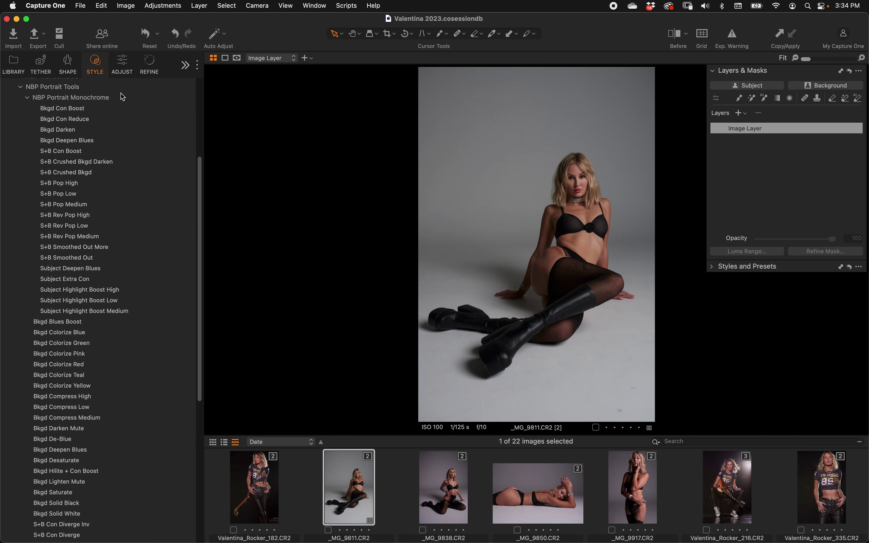
{"action": "left_click", "coordinate": [104, 109]}
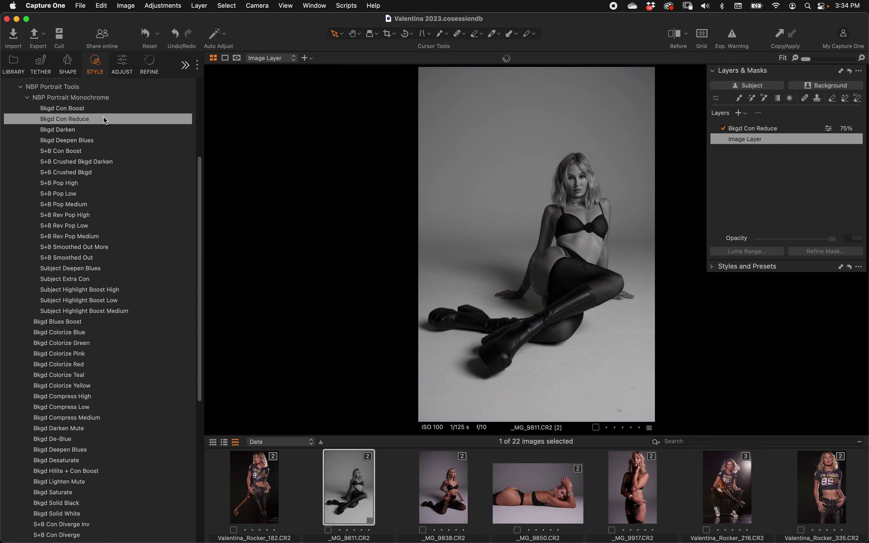
{"action": "left_click", "coordinate": [100, 130]}
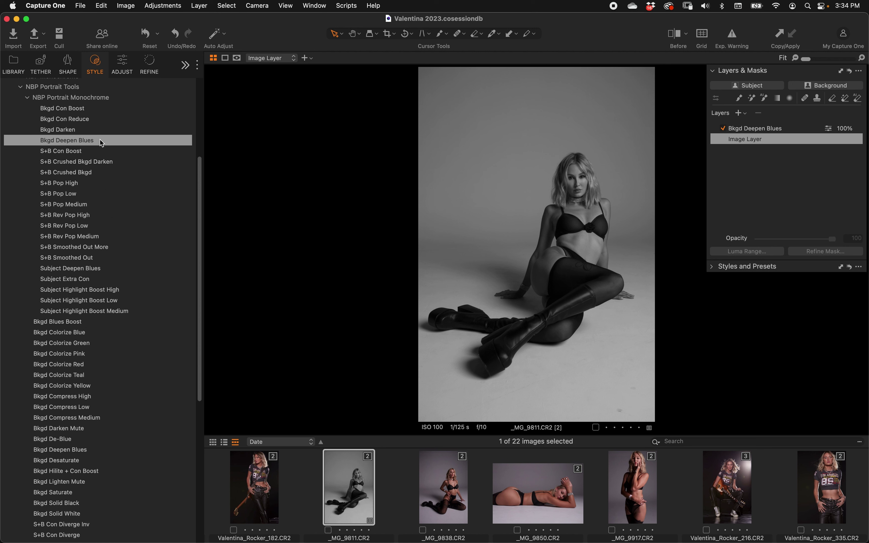
{"action": "left_click", "coordinate": [102, 152]}
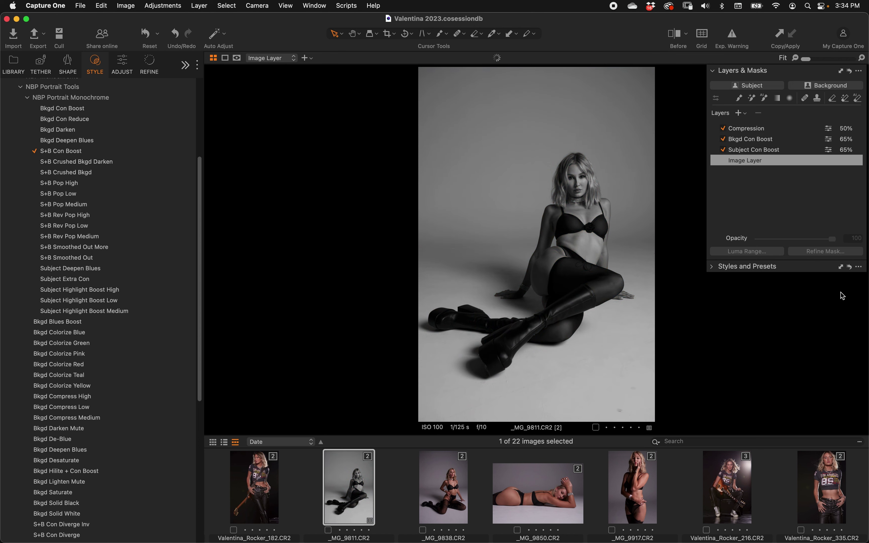
Step: Set the Bkgd Con Boost layer's opacity to 93% and the Subject Con Boost layer's opacity to 46%
{"action": "left_click", "coordinate": [750, 128]}
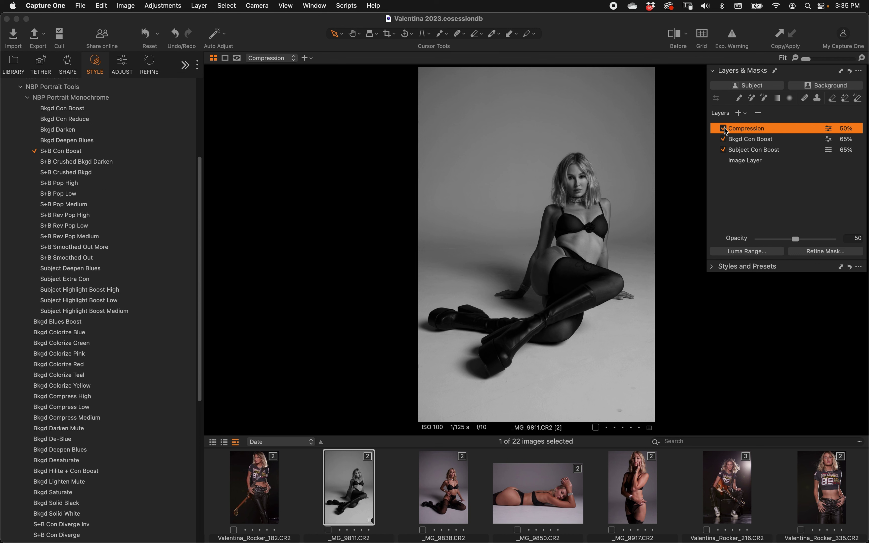
{"action": "left_click", "coordinate": [743, 141]}
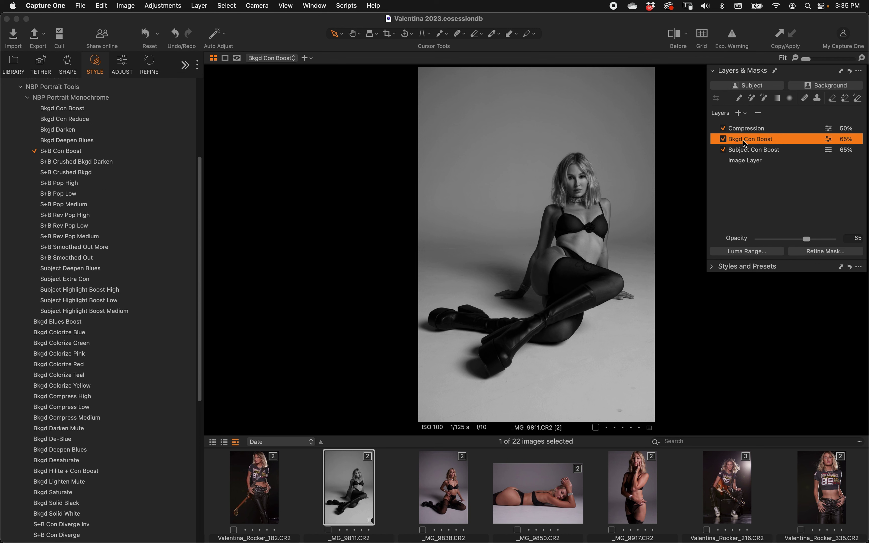
{"action": "mouse_move", "coordinate": [808, 239]}
{"action": "left_mouse_down"}
{"action": "mouse_move", "coordinate": [851, 238]}
{"action": "mouse_move", "coordinate": [734, 240]}
{"action": "mouse_move", "coordinate": [864, 240]}
{"action": "mouse_move", "coordinate": [794, 242]}
{"action": "left_mouse_up"}
{"action": "left_click", "coordinate": [767, 151]}
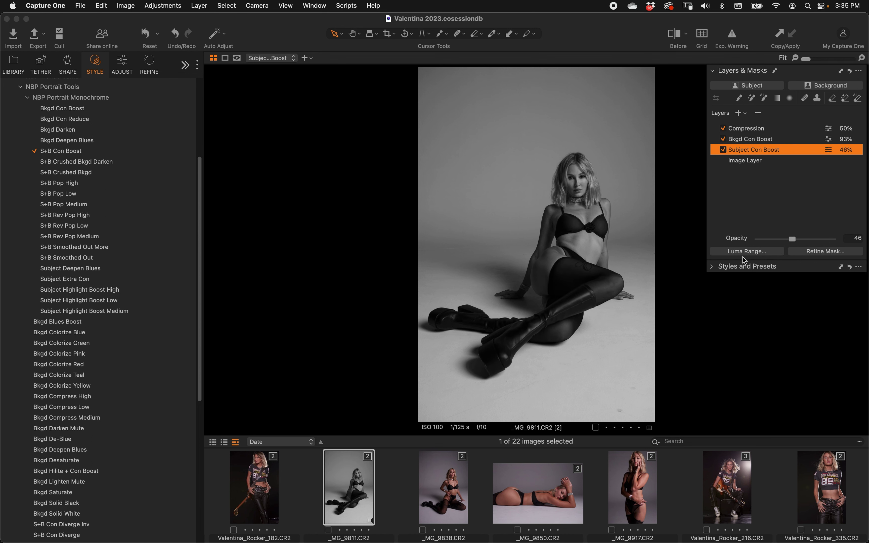
Step: Remove all S+B Con Boost style layers from _MG_9811 by resetting its layers
{"action": "left_click", "coordinate": [755, 130]}
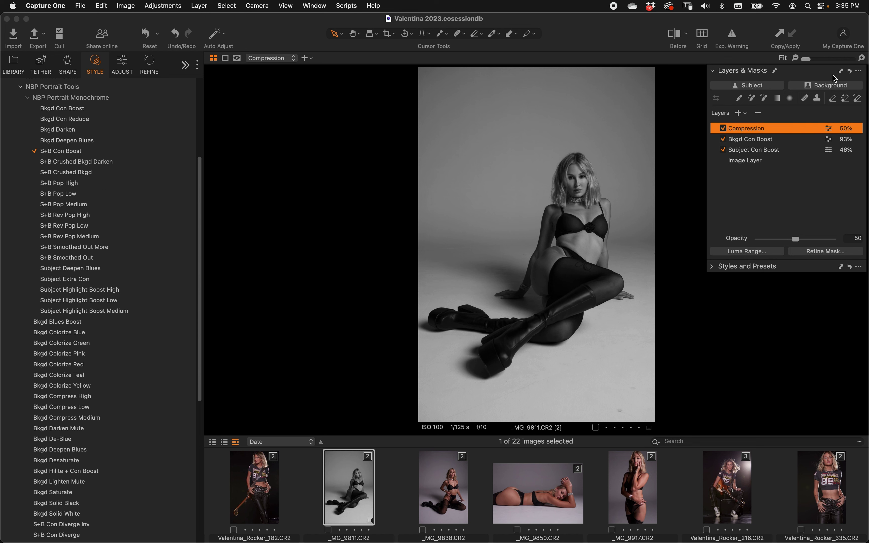
{"action": "left_click", "coordinate": [849, 70]}
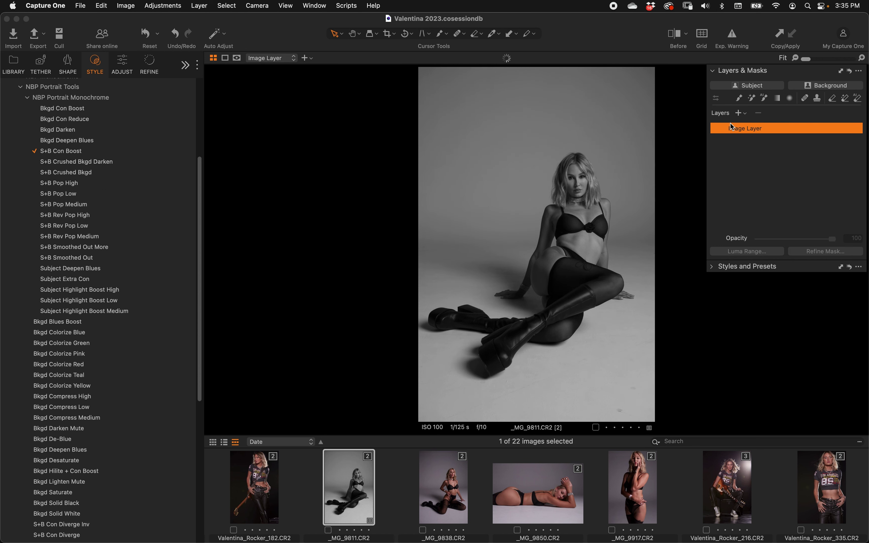
{"action": "left_click", "coordinate": [325, 312]}
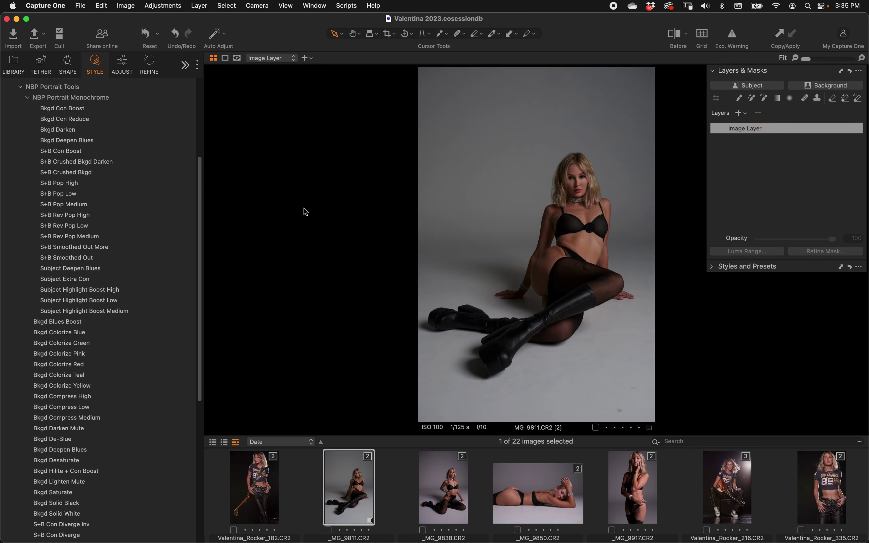
Step: Preview the S+B Pop styles on _MG_9811 and apply the S+B Pop Medium style
{"action": "left_click", "coordinate": [107, 150]}
{"action": "left_click", "coordinate": [136, 194]}
{"action": "left_click", "coordinate": [137, 204]}
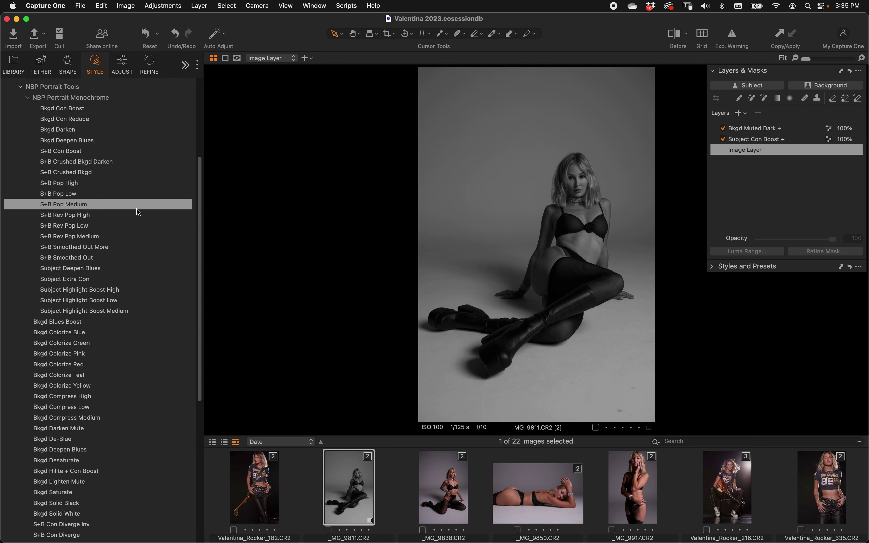
{"action": "left_click", "coordinate": [69, 204]}
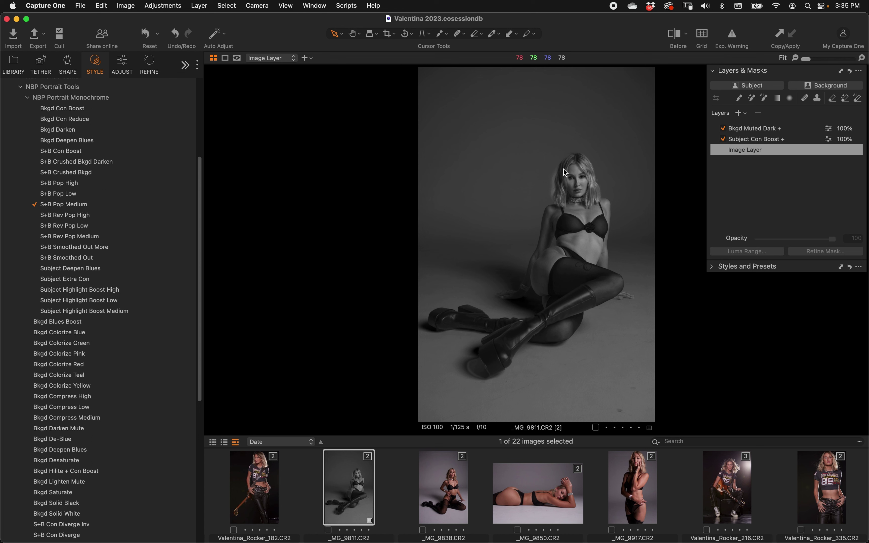
Step: Examine the masks of the Subject Con Boost + and Bkgd Muted Dark + layers, and hide the mask overlay
{"action": "left_click", "coordinate": [737, 139]}
{"action": "key", "text": "m"}
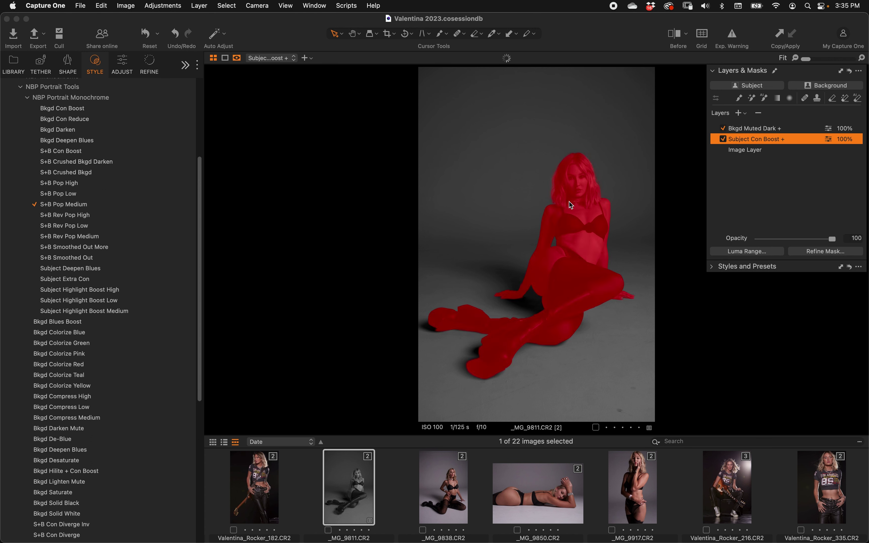
{"action": "left_click", "coordinate": [752, 129]}
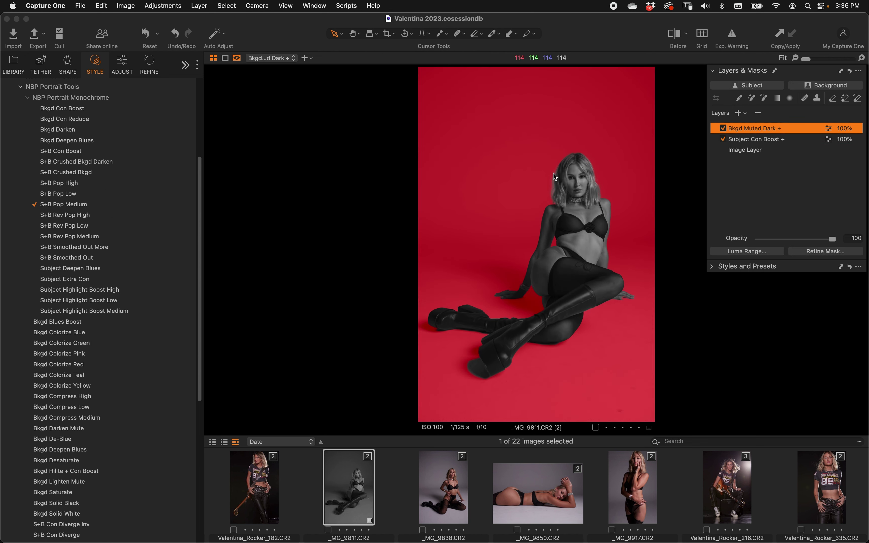
{"action": "key", "text": "m"}
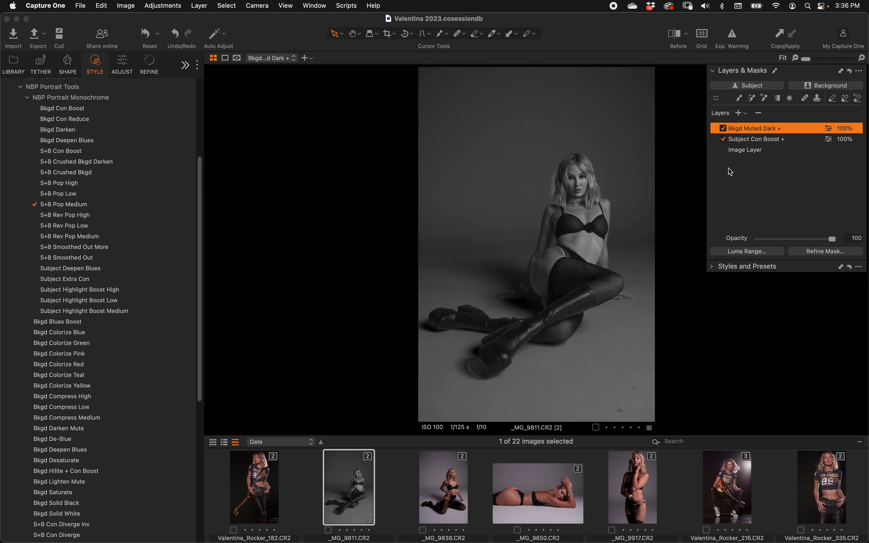
Step: Toggle the Subject Con Boost + and Bkgd Muted Dark + layers off and on in turn to compare their effects
{"action": "left_click", "coordinate": [723, 140]}
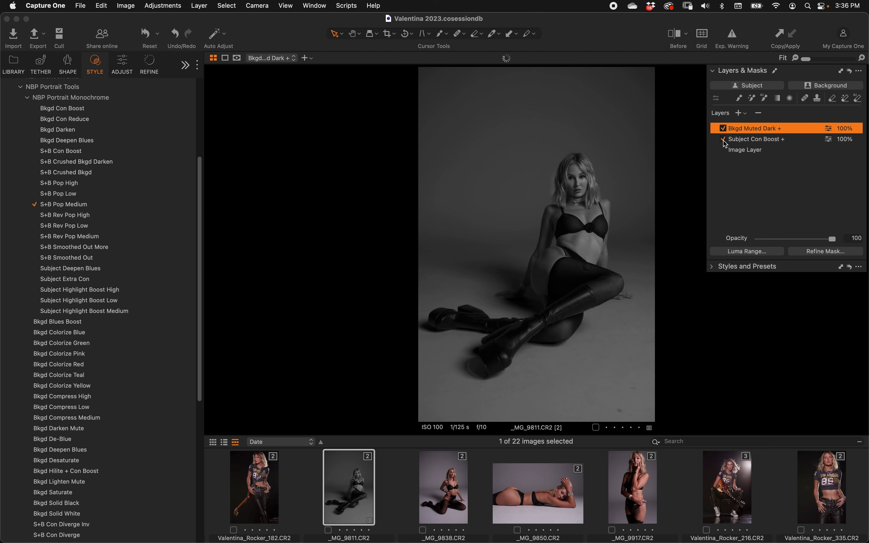
{"action": "left_click", "coordinate": [723, 140]}
{"action": "left_click", "coordinate": [749, 139]}
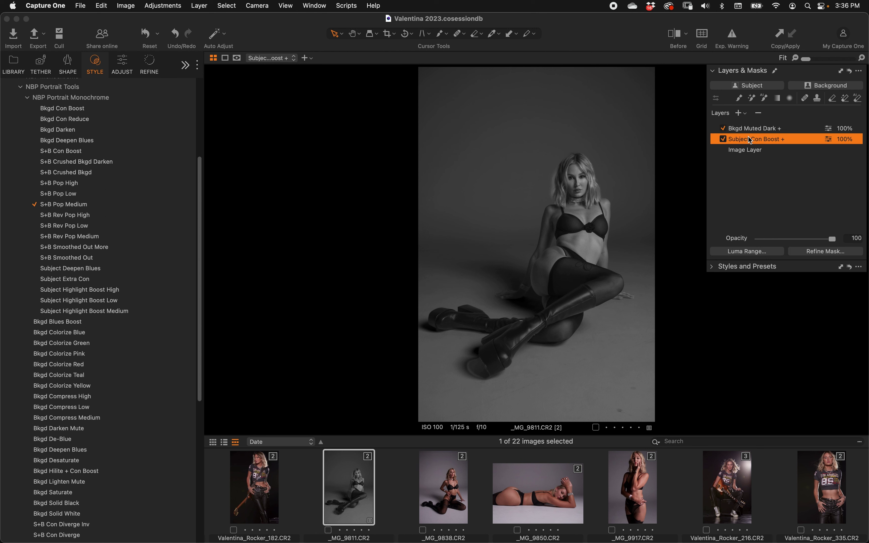
{"action": "left_click", "coordinate": [743, 128]}
{"action": "left_click", "coordinate": [724, 128]}
{"action": "left_click", "coordinate": [724, 129]}
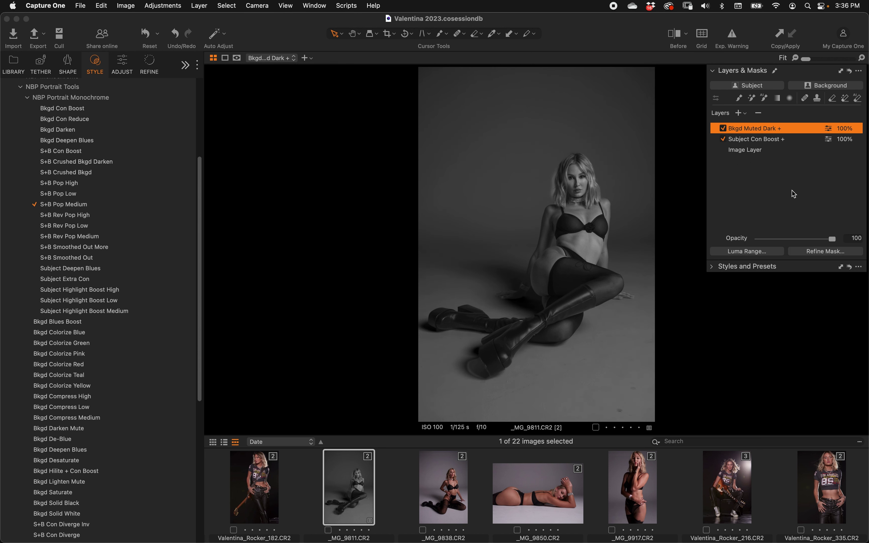
Step: Compare _MG_9811 with its Before view and clear all its adjustments and style layers
{"action": "key", "text": "y"}
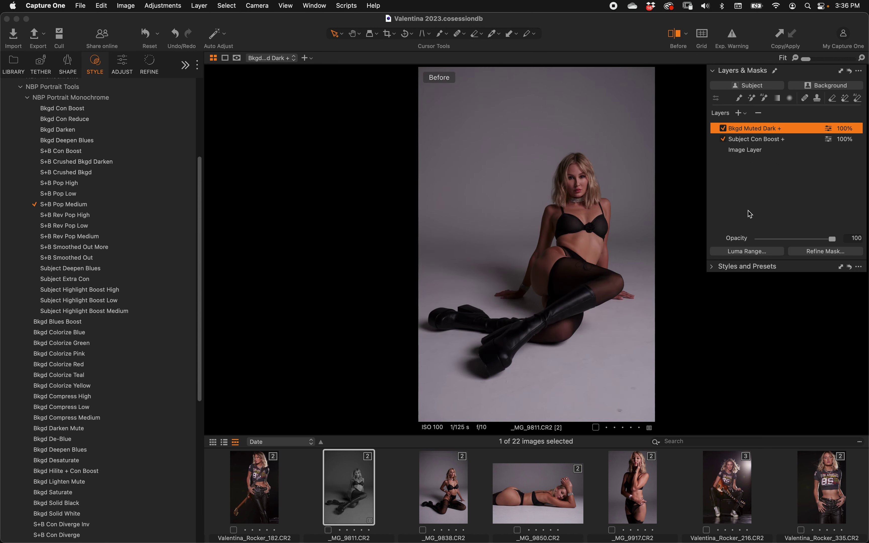
{"action": "key", "text": "y"}
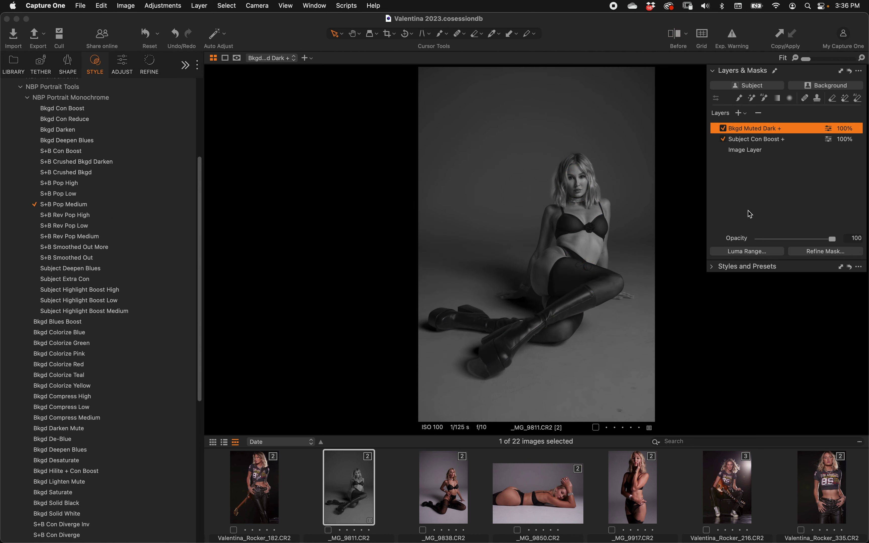
{"action": "key", "text": "super+z"}
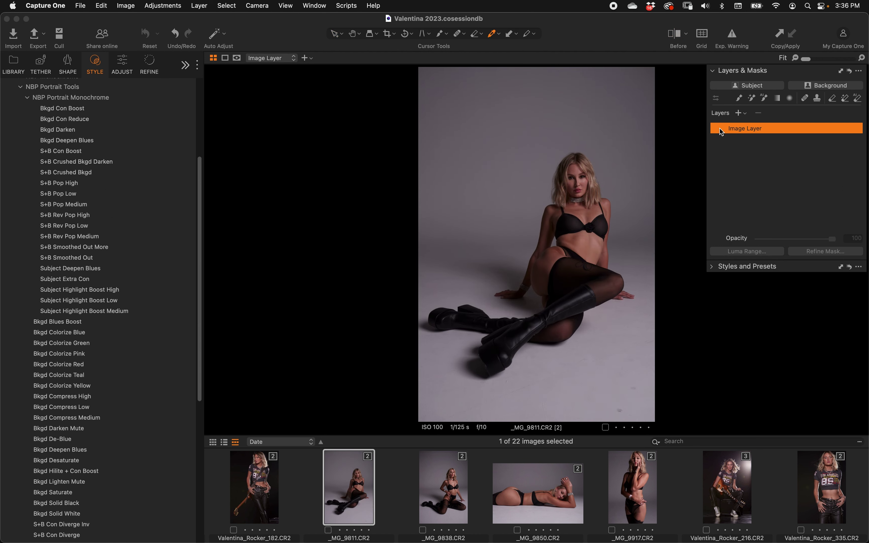
Step: Apply the S+B Smoothed Out More style and set its Subject Con Reduce - and Bkgd Con Reduce - layers to 100% opacity
{"action": "left_click", "coordinate": [140, 216]}
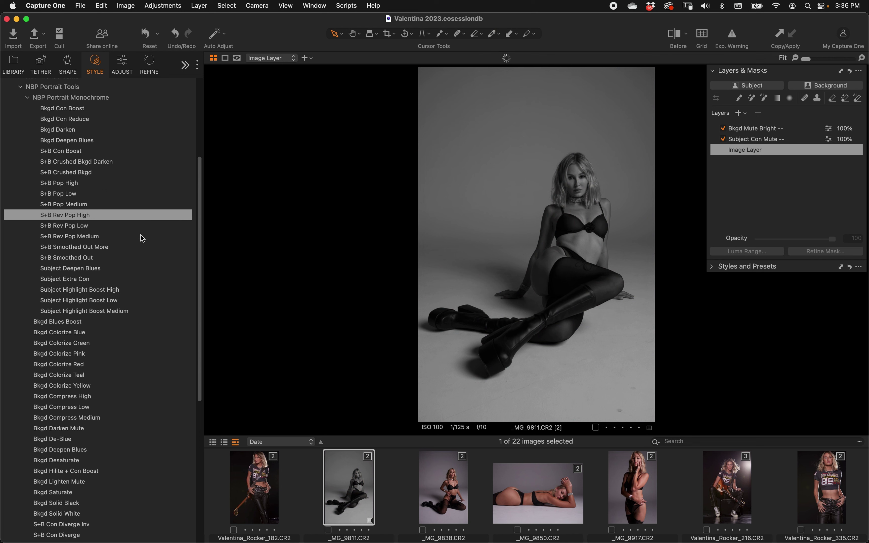
{"action": "left_click", "coordinate": [132, 248]}
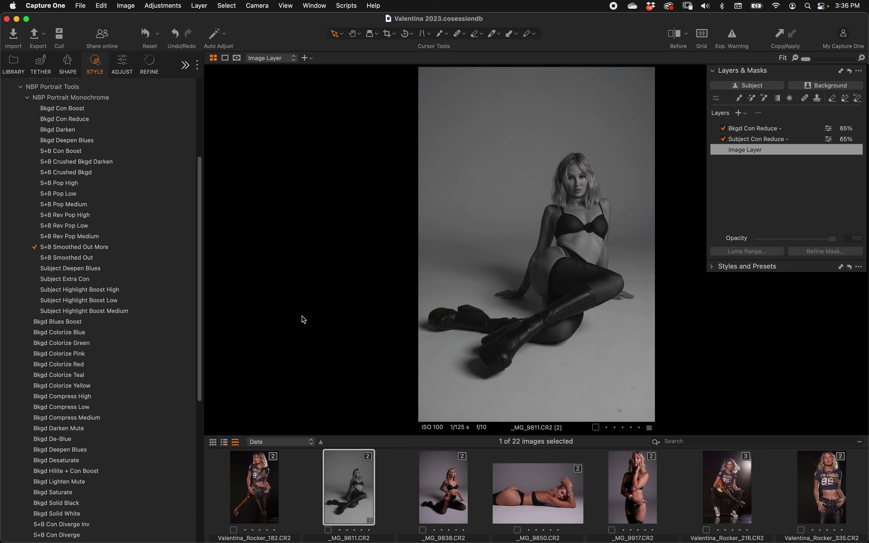
{"action": "left_click", "coordinate": [775, 139]}
{"action": "left_click", "coordinate": [848, 240]}
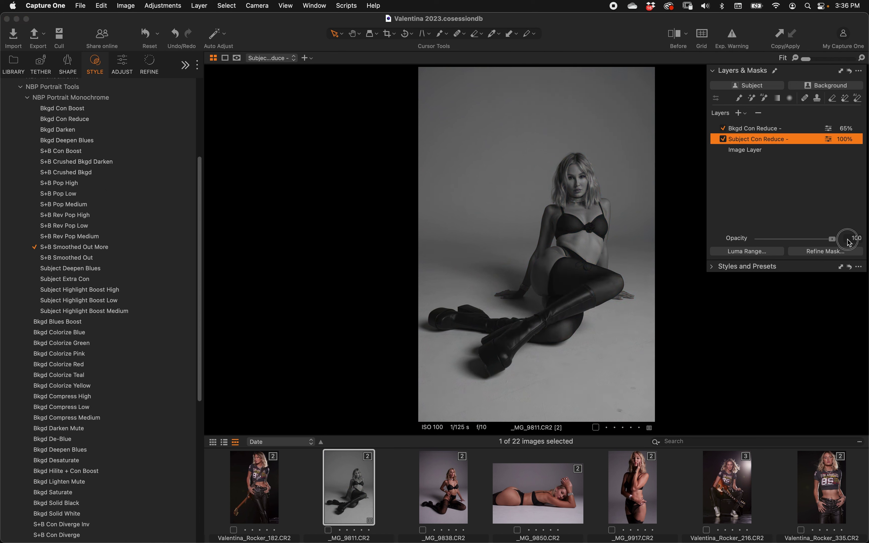
{"action": "left_click", "coordinate": [777, 130]}
{"action": "left_click_drag", "start_coordinate": [808, 238], "coordinate": [867, 241]}
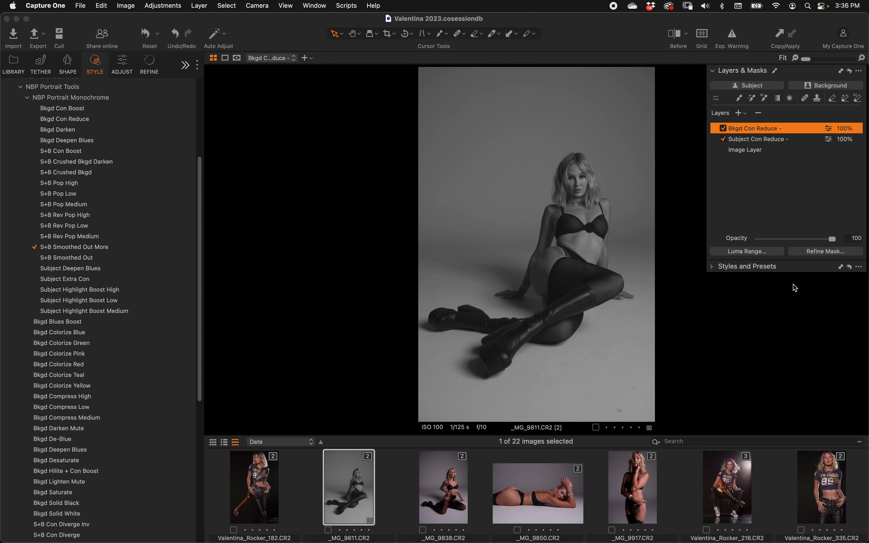
Step: Reset the layers and adjustments of _MG_9811 and neutralize its white balance
{"action": "left_click", "coordinate": [848, 71]}
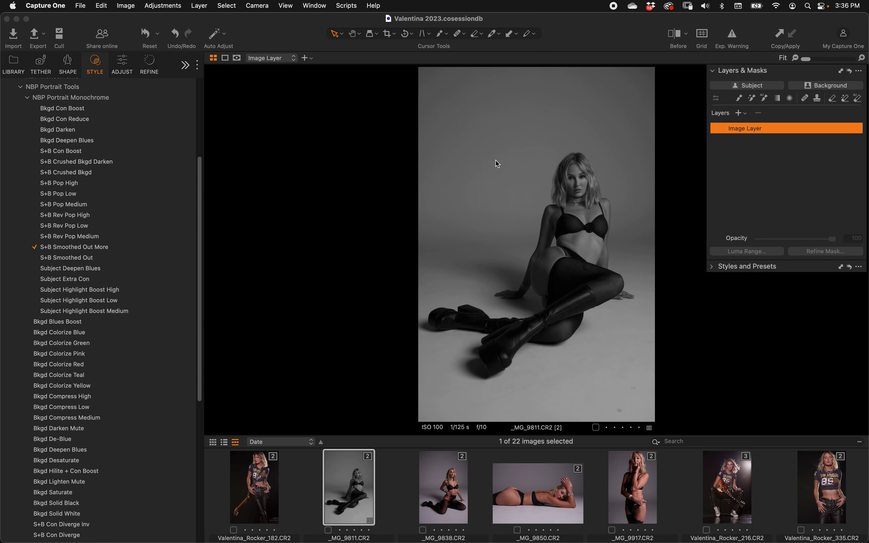
{"action": "key", "text": "w"}
{"action": "key", "text": "super+r"}
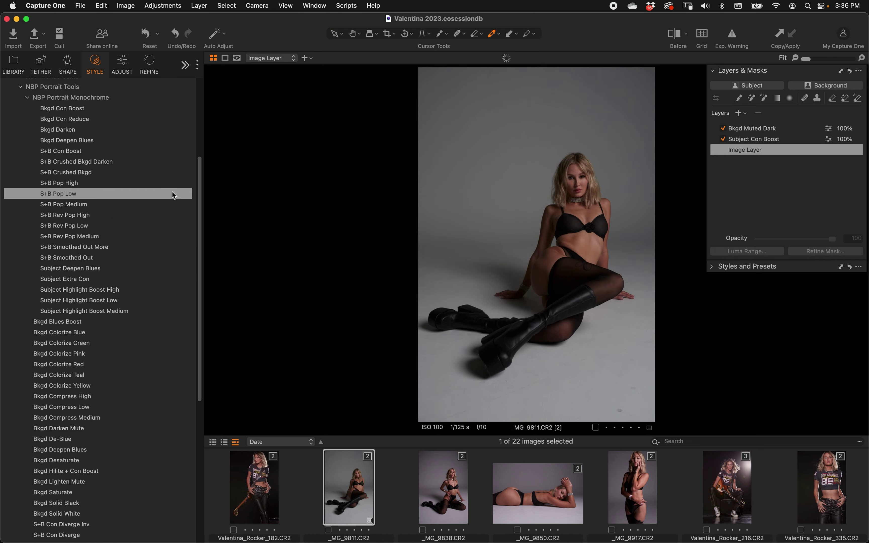
Step: Apply the Subject Highlight Boost High style to _MG_9811 and toggle its layer off and on to compare
{"action": "scroll", "coordinate": [172, 192], "scroll_direction": "up", "scroll_amount": 3}
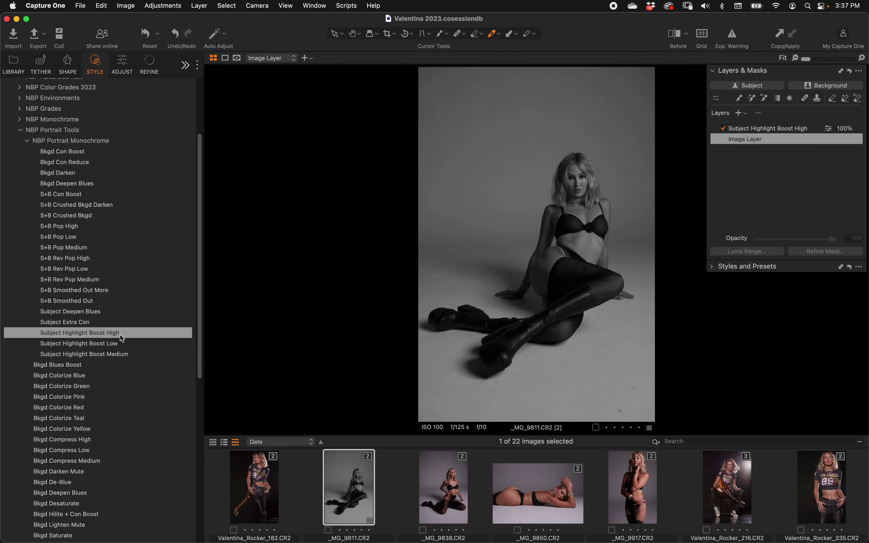
{"action": "left_click", "coordinate": [120, 334]}
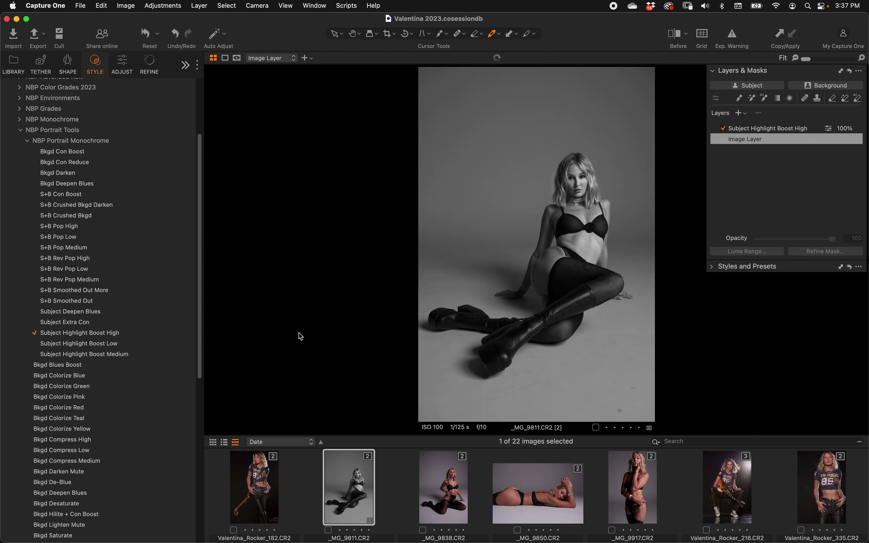
{"action": "left_click", "coordinate": [724, 128]}
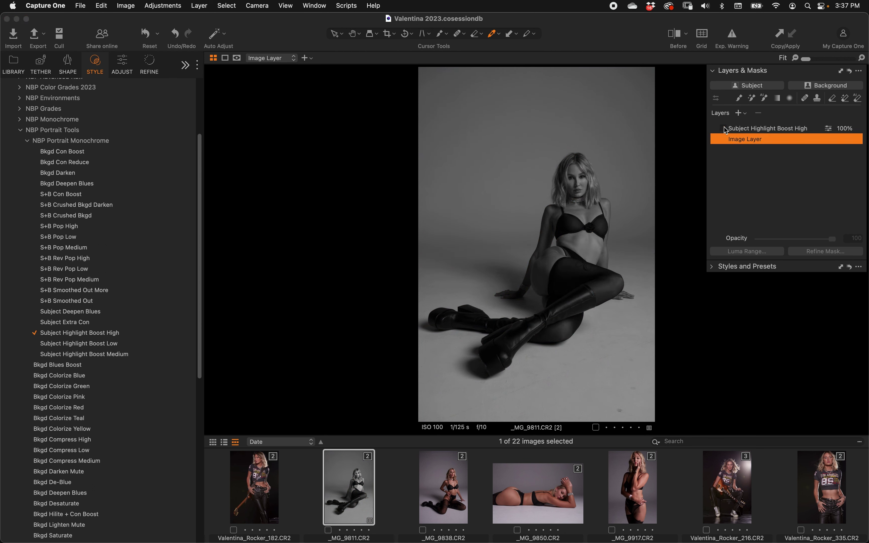
{"action": "left_click", "coordinate": [724, 128]}
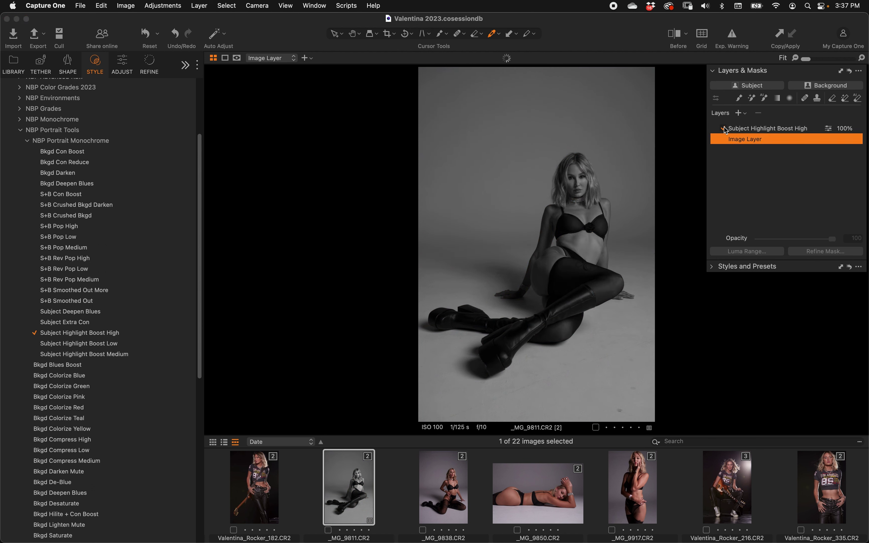
{"action": "left_click", "coordinate": [743, 128]}
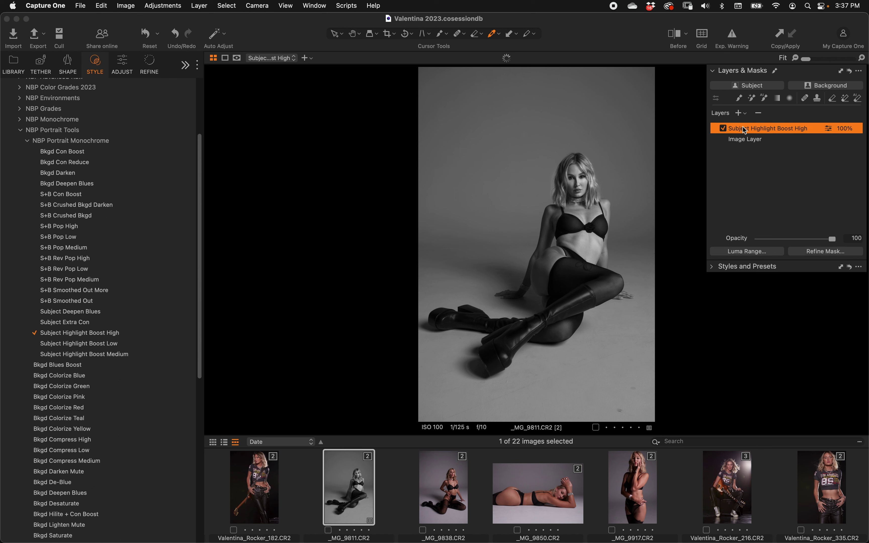
Step: Examine the subject mask of the Subject Highlight Boost High layer and toggle the layer off and on to compare
{"action": "left_click", "coordinate": [768, 87]}
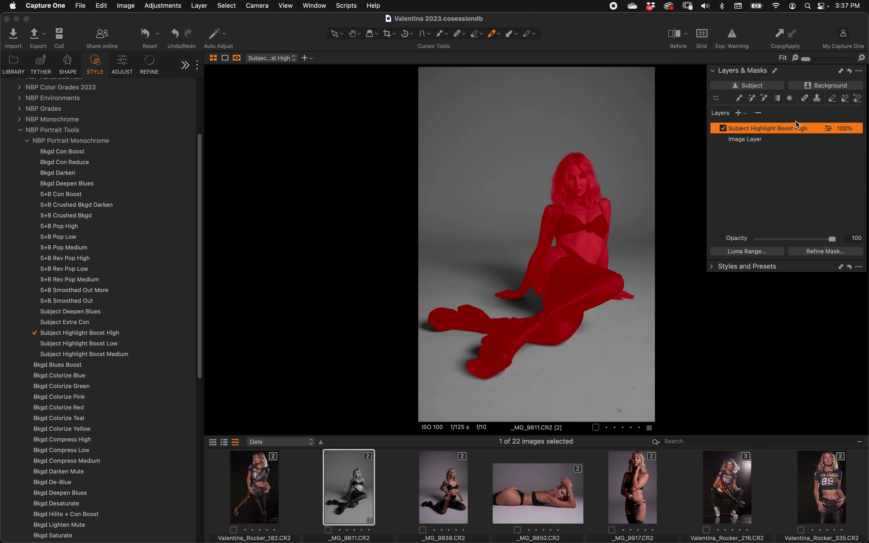
{"action": "key", "text": "m"}
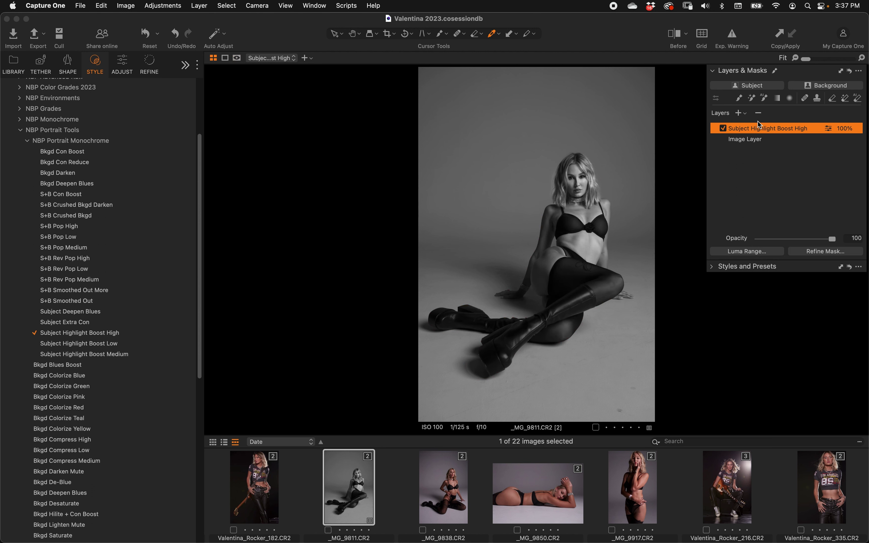
{"action": "left_click", "coordinate": [723, 128]}
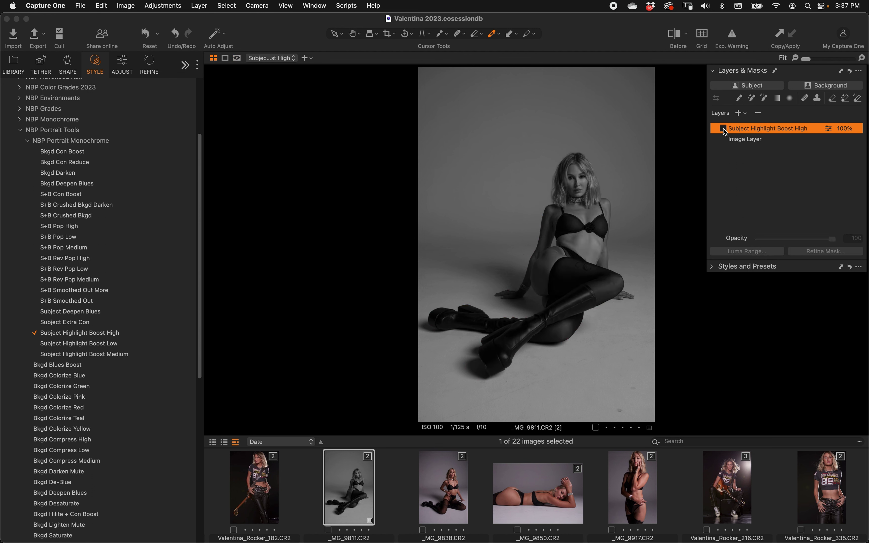
{"action": "left_click", "coordinate": [723, 128]}
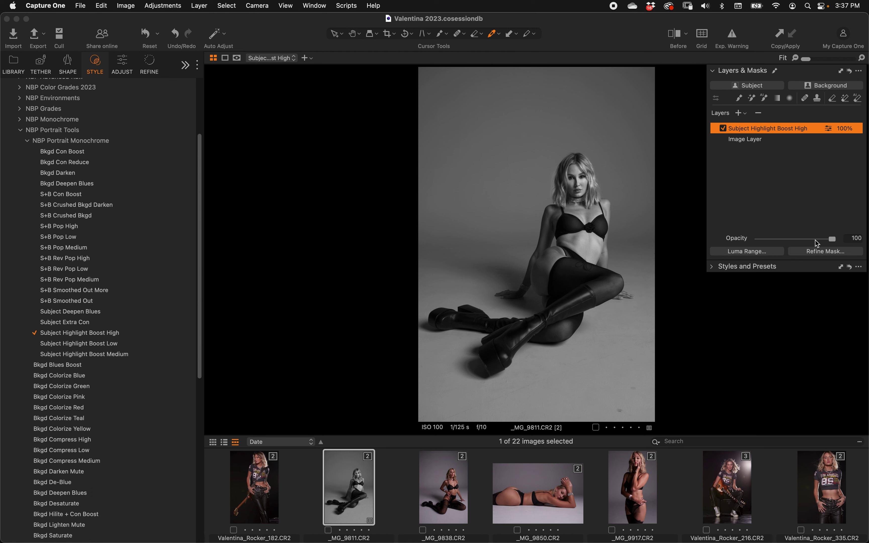
Step: Lower the Subject Highlight Boost High layer's opacity to 72% and toggle the layer to compare its effect
{"action": "left_click_drag", "start_coordinate": [816, 240], "coordinate": [813, 244]}
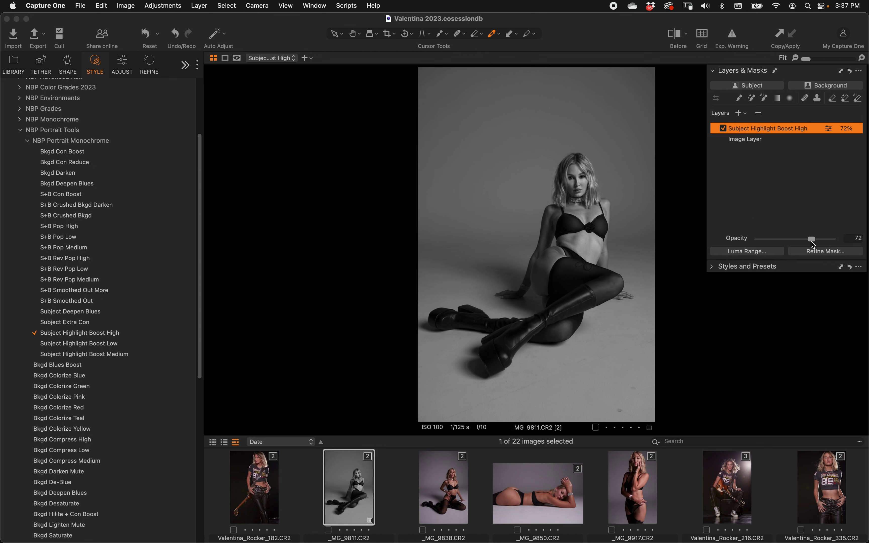
{"action": "left_click", "coordinate": [723, 128]}
{"action": "left_click", "coordinate": [723, 128]}
Step: Reset the layers of _MG_9811 and apply the S+B Rev Pop High style from NBP Portrait Monochrome
{"action": "left_click", "coordinate": [850, 71]}
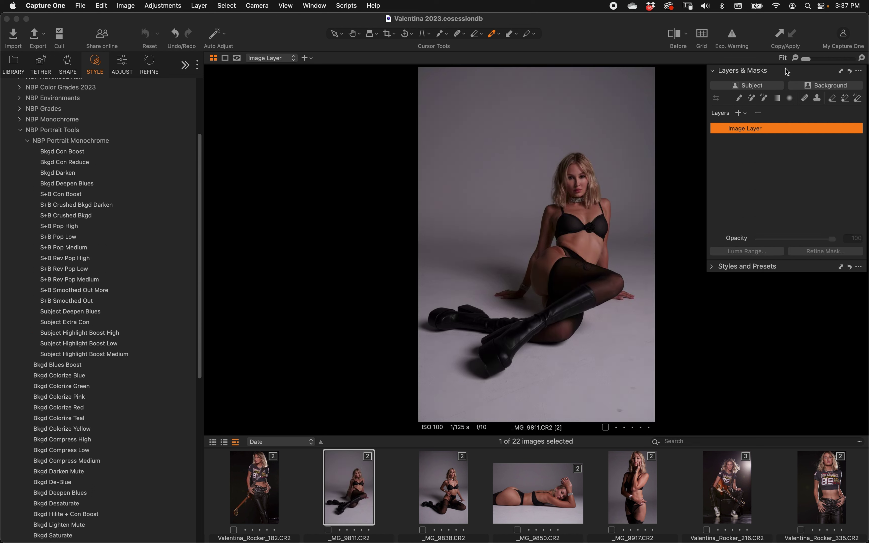
{"action": "left_click", "coordinate": [145, 239]}
{"action": "left_click", "coordinate": [104, 323]}
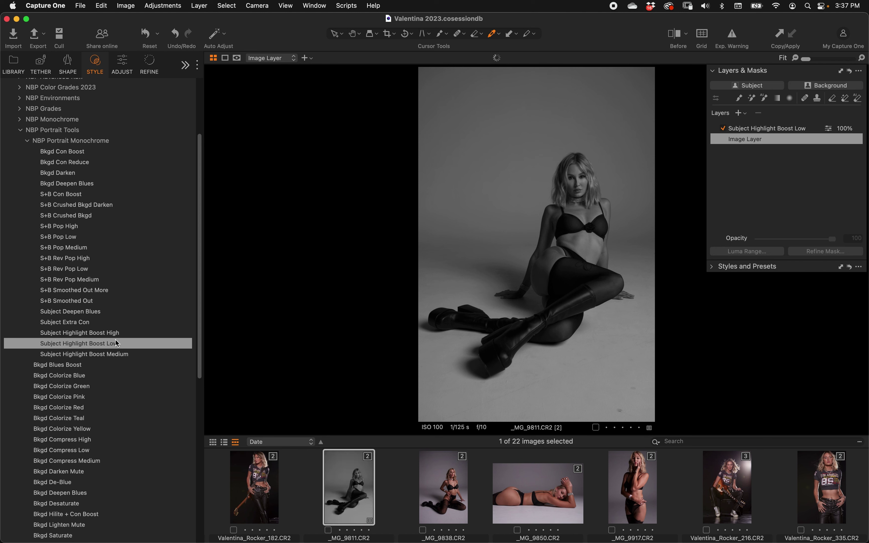
{"action": "scroll", "coordinate": [121, 330], "scroll_direction": "up", "scroll_amount": 3}
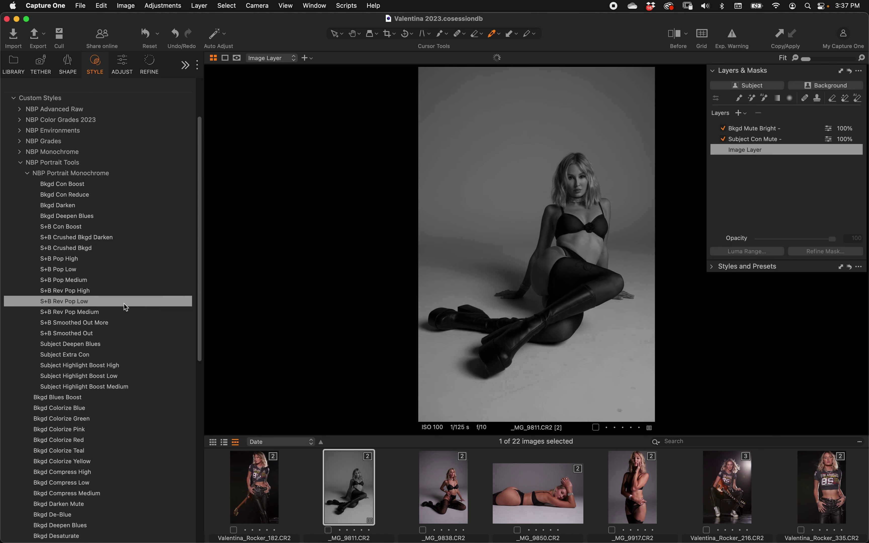
{"action": "left_click", "coordinate": [120, 293]}
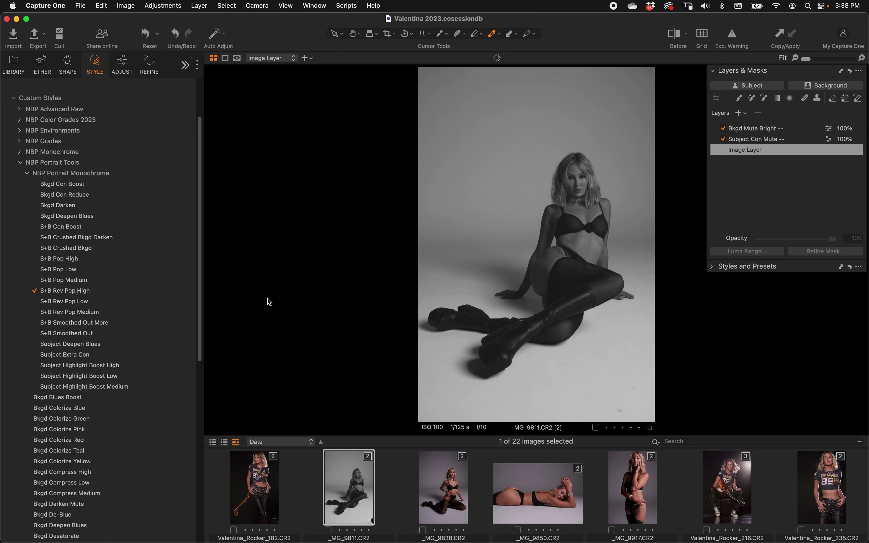
Step: Set the Subject Con Mute -- layer to 79% opacity and the Bkgd Mute Bright -- layer to 56%
{"action": "left_click", "coordinate": [760, 138]}
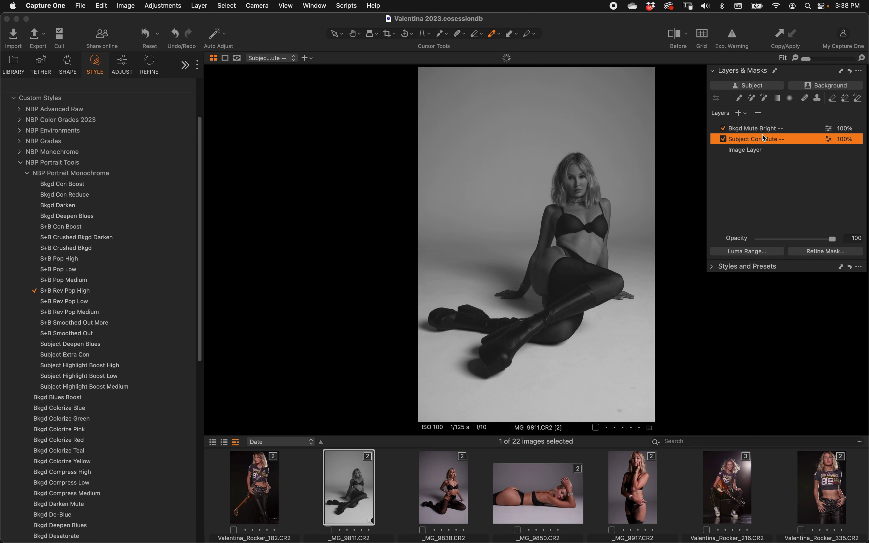
{"action": "left_click_drag", "start_coordinate": [824, 240], "coordinate": [817, 240]}
{"action": "left_click", "coordinate": [773, 129]}
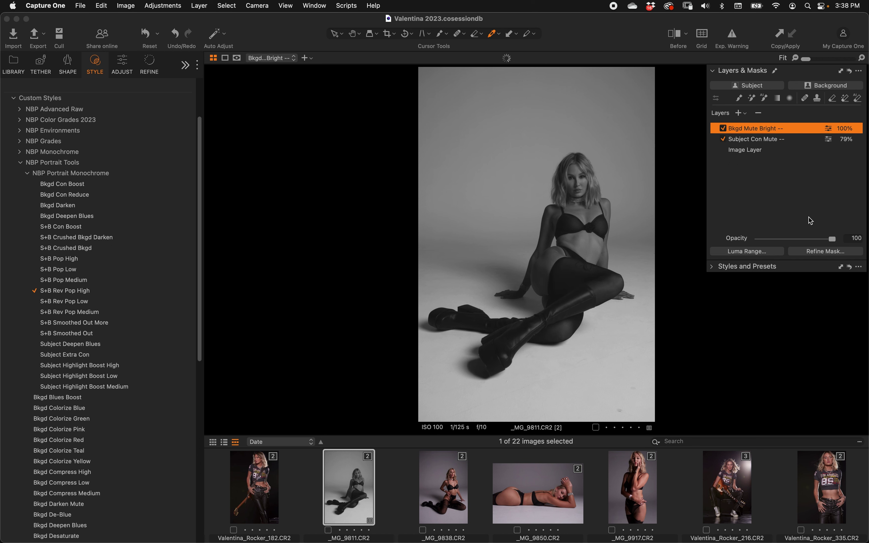
{"action": "left_click_drag", "start_coordinate": [833, 239], "coordinate": [800, 240]}
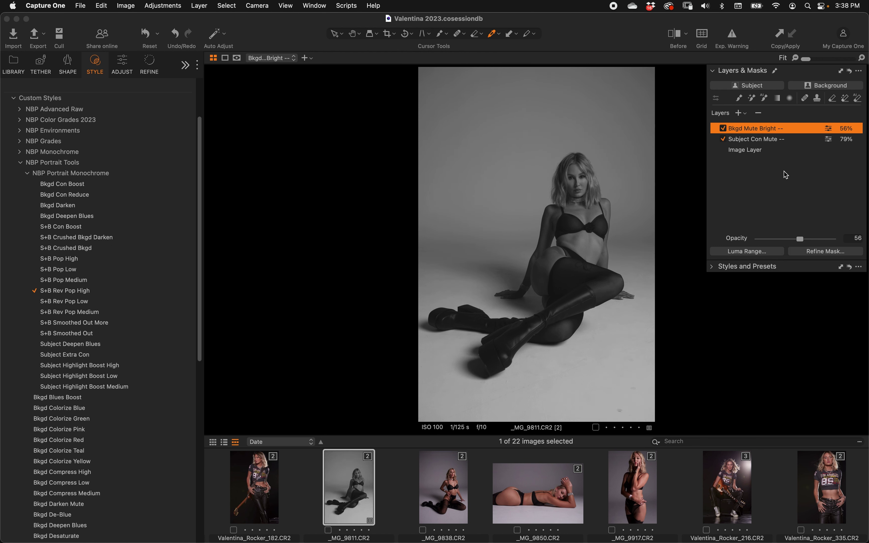
{"action": "left_click", "coordinate": [770, 151]}
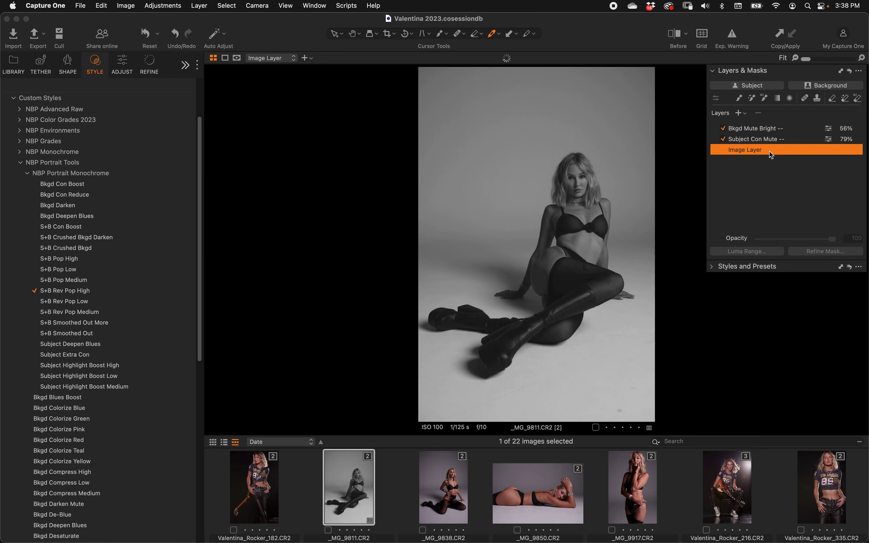
{"action": "key", "text": "super+z"}
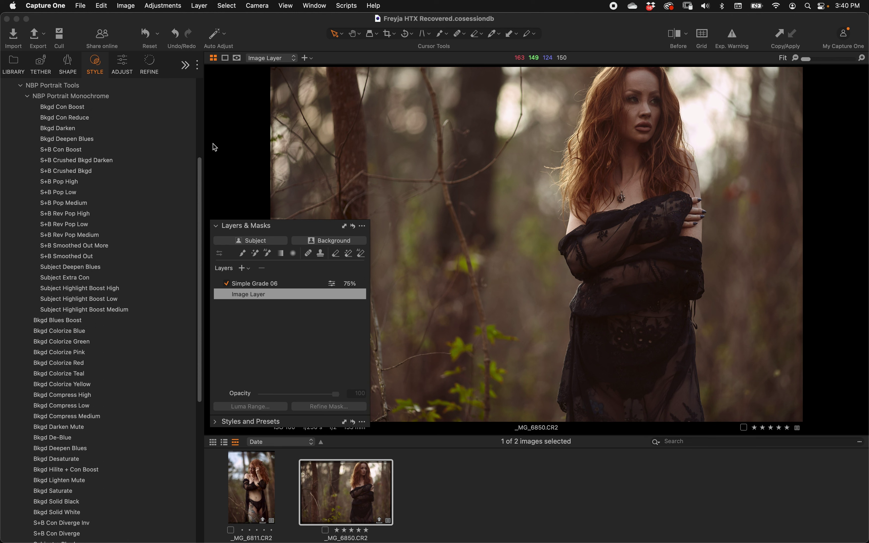
Step: Turn off the Simple Grade 06 layer of _MG_6850 and apply the monochrome Bkgd Darken style
{"action": "left_click", "coordinate": [123, 128]}
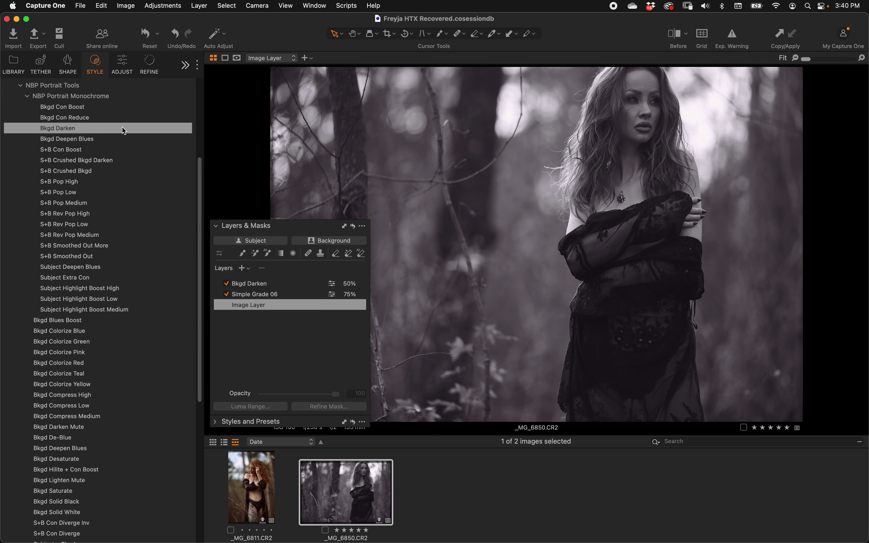
{"action": "key", "text": "super+z"}
{"action": "left_click", "coordinate": [226, 284]}
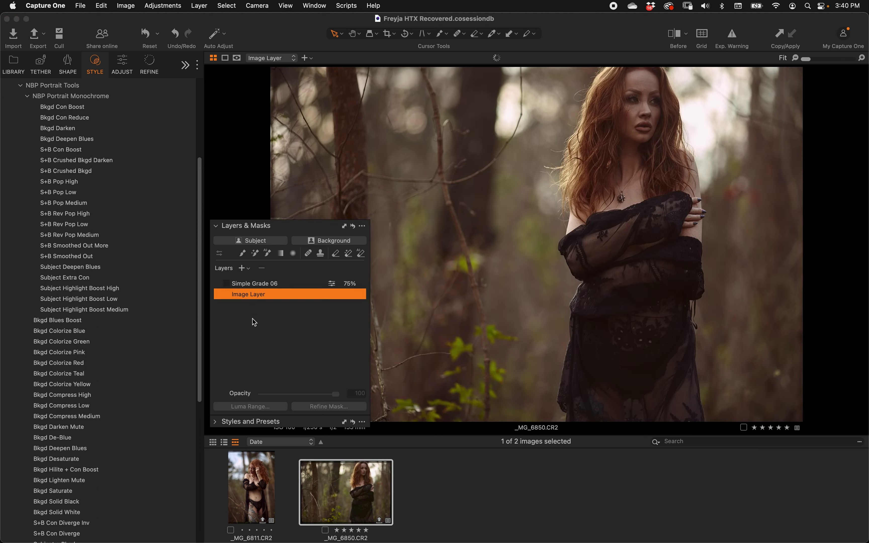
{"action": "left_click", "coordinate": [132, 159]}
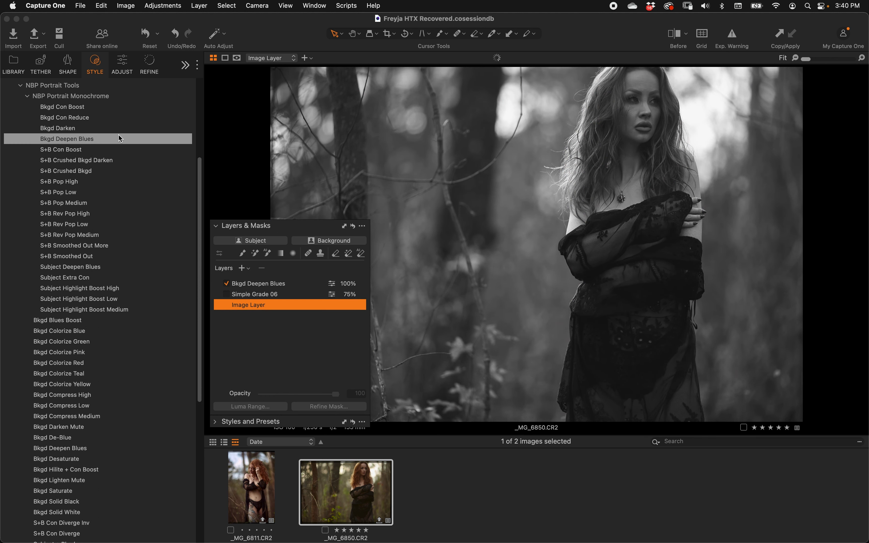
{"action": "left_click", "coordinate": [119, 131]}
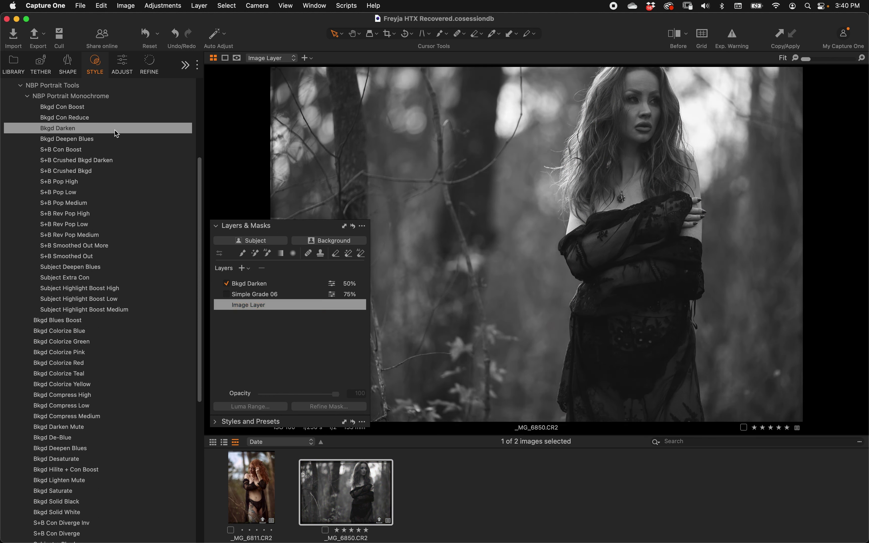
{"action": "left_click", "coordinate": [114, 130]}
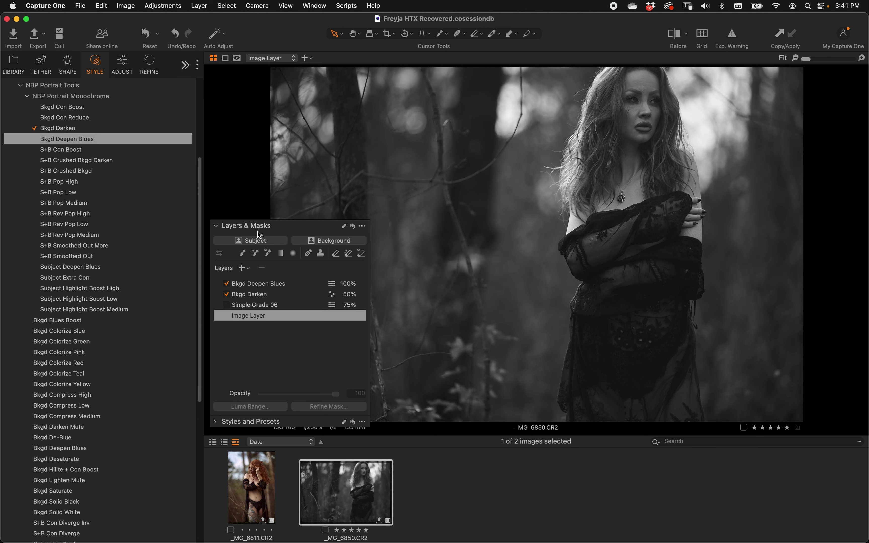
Step: Set the Bkgd Darken layer's opacity to 85%, toggling the layer off and on to compare the background
{"action": "left_click", "coordinate": [258, 285]}
{"action": "left_click", "coordinate": [227, 283]}
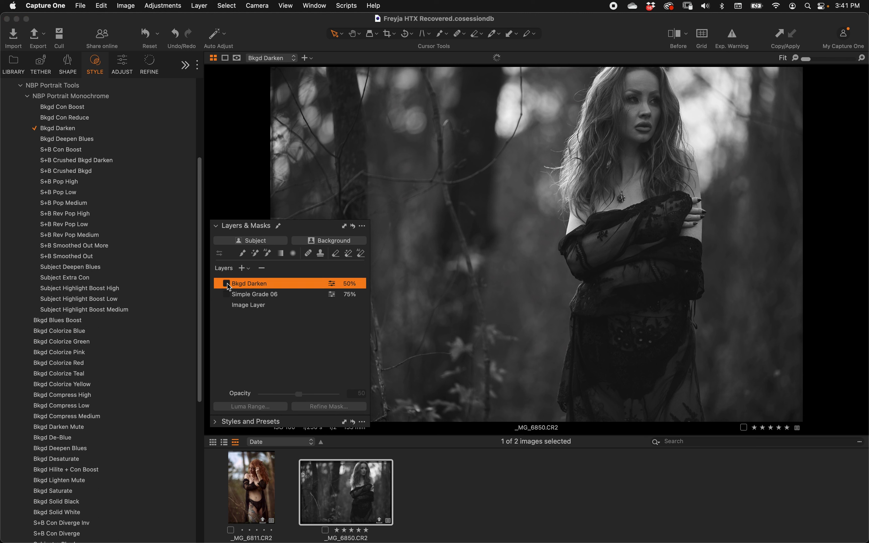
{"action": "left_click", "coordinate": [227, 284]}
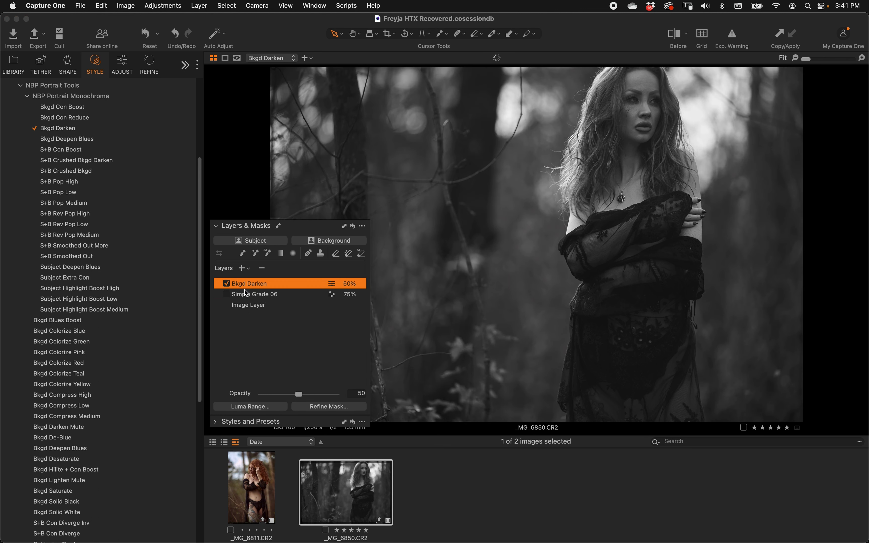
{"action": "left_click_drag", "start_coordinate": [315, 392], "coordinate": [324, 394]}
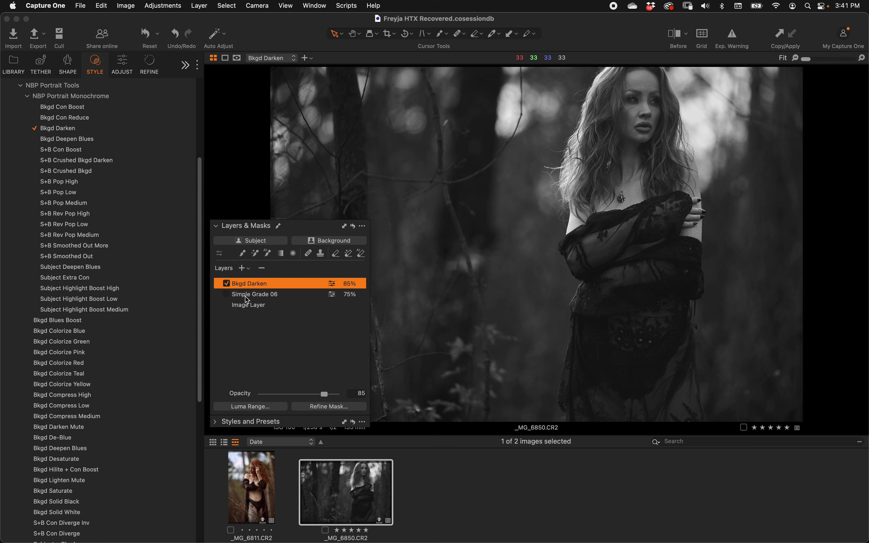
{"action": "left_click", "coordinate": [226, 284]}
{"action": "left_click", "coordinate": [226, 284]}
Step: Delete the Bkgd Darken layer from _MG_6850 and apply the S+B Crushed Bkgd Darken style
{"action": "left_click", "coordinate": [262, 268]}
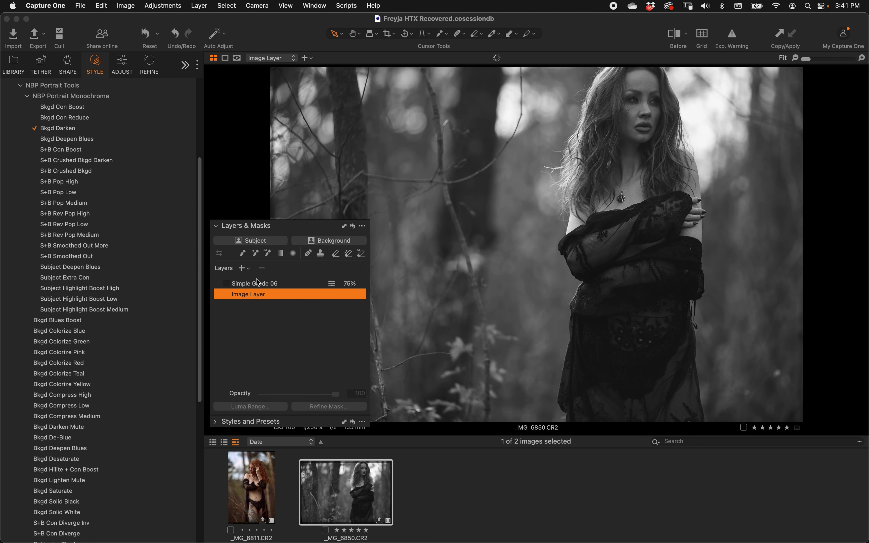
{"action": "left_click", "coordinate": [142, 161]}
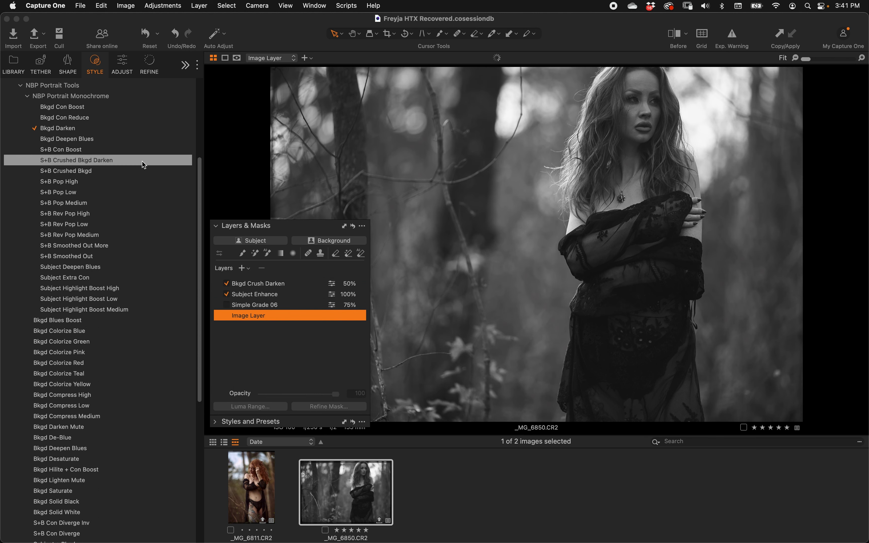
{"action": "left_click", "coordinate": [112, 159]}
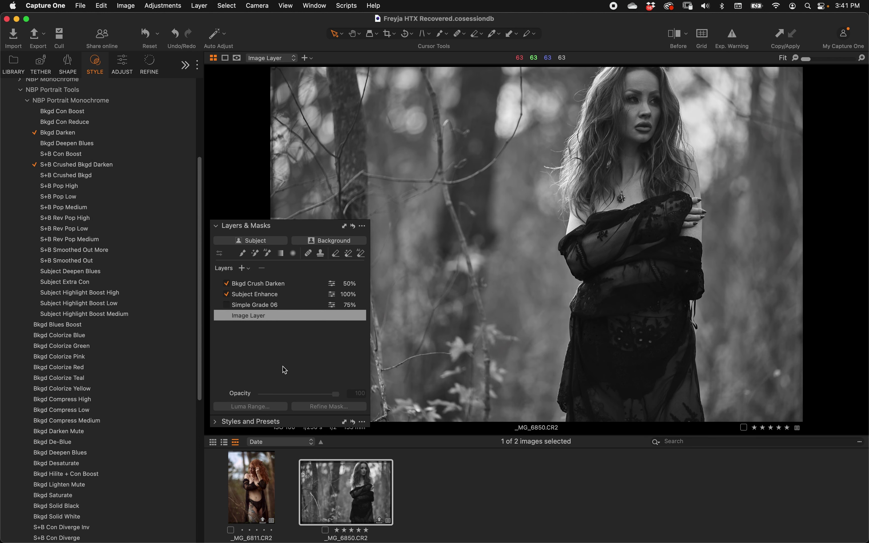
Step: Set the Subject Enhance layer to 70% opacity and the Bkgd Crush Darken layer to 100%
{"action": "left_click", "coordinate": [281, 284]}
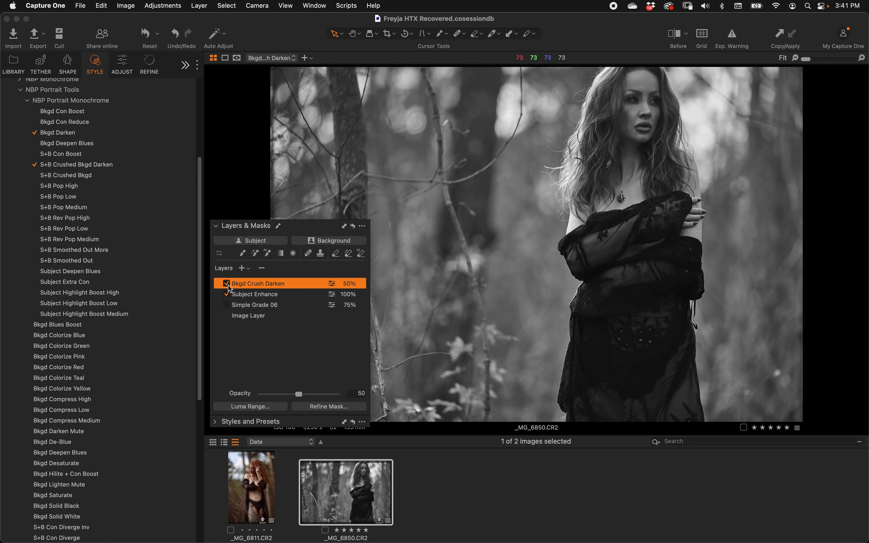
{"action": "left_click", "coordinate": [227, 295]}
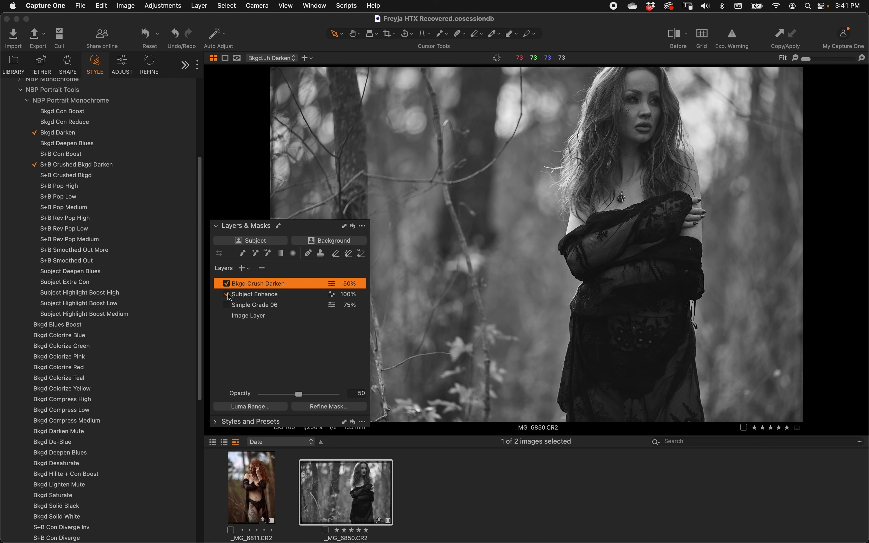
{"action": "left_click", "coordinate": [290, 299]}
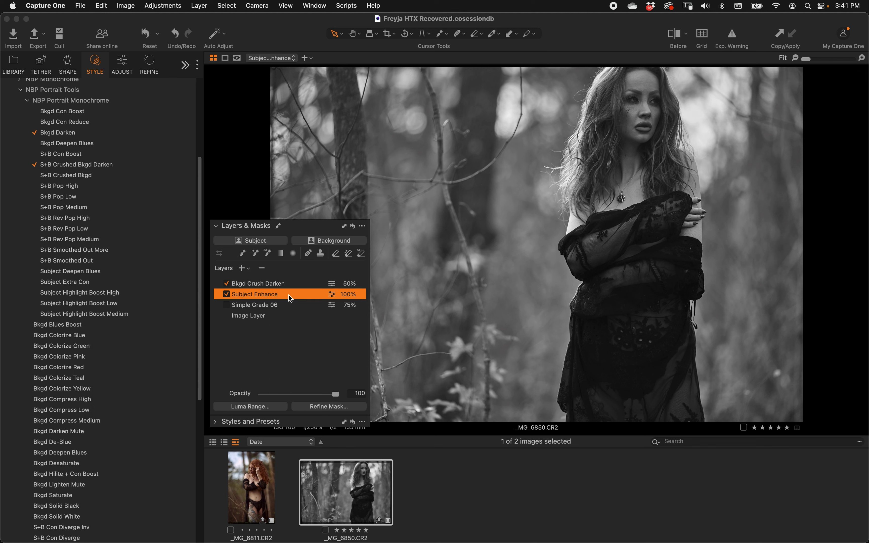
{"action": "left_click", "coordinate": [313, 394]}
{"action": "left_click", "coordinate": [301, 286]}
{"action": "left_click_drag", "start_coordinate": [298, 395], "coordinate": [341, 397]}
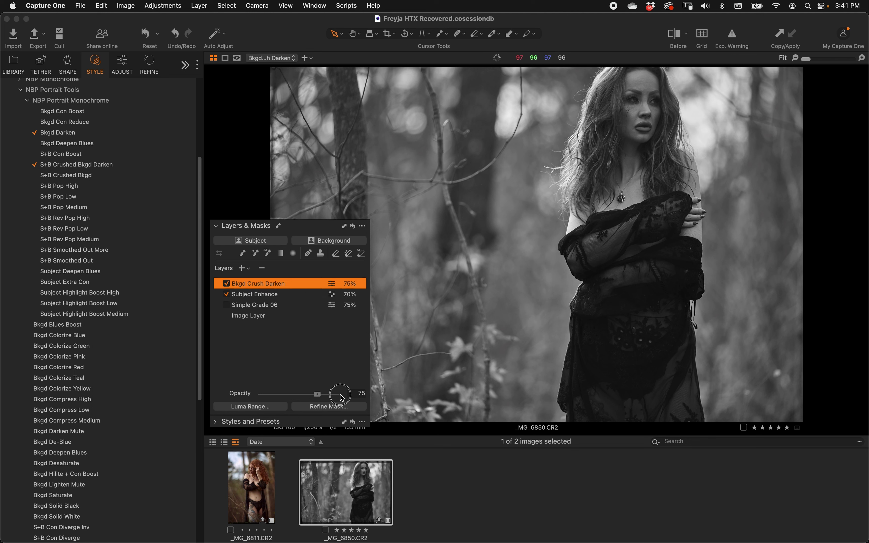
Step: Toggle the Bkgd Crush Darken layer off and on to compare its effect on the background
{"action": "left_click", "coordinate": [227, 284]}
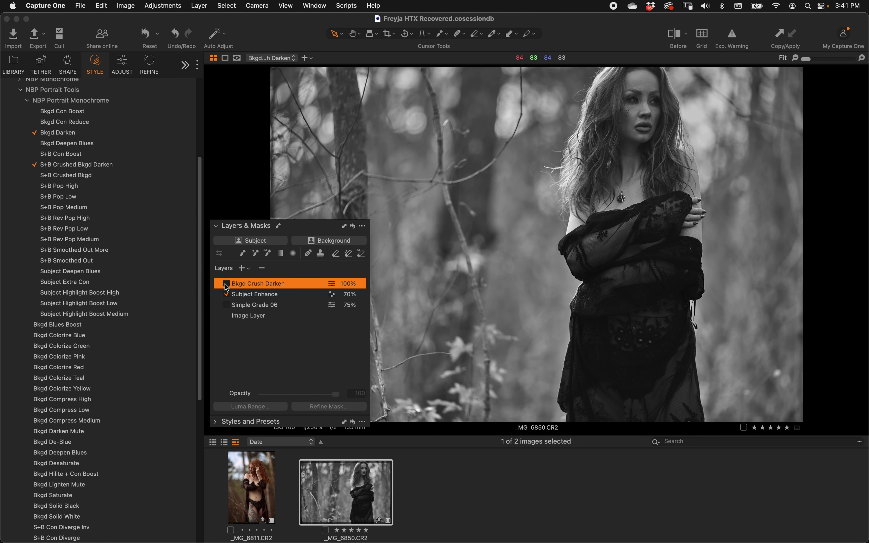
{"action": "left_click", "coordinate": [226, 284]}
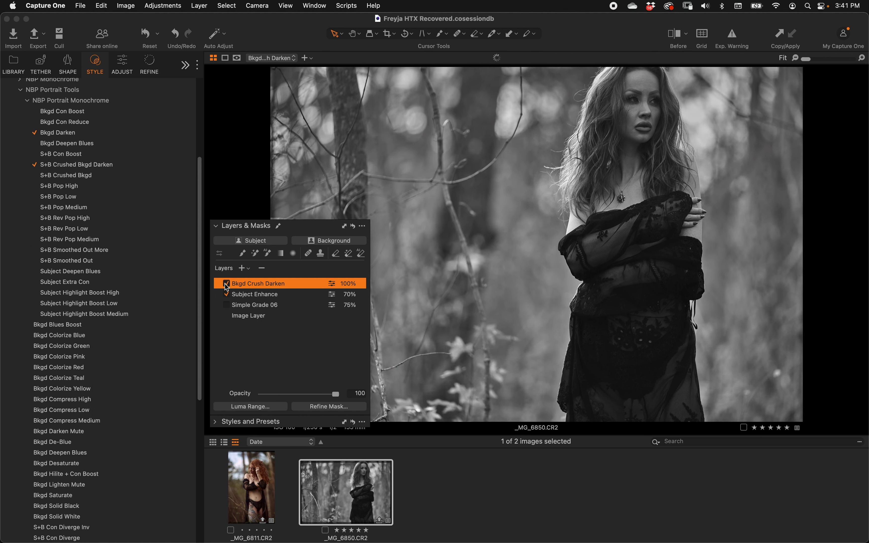
{"action": "left_click", "coordinate": [226, 284]}
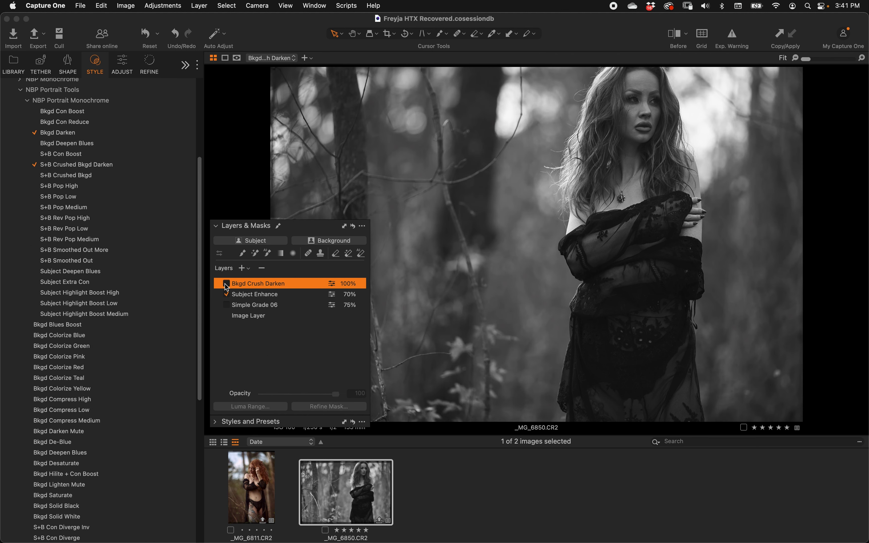
{"action": "left_click", "coordinate": [227, 284]}
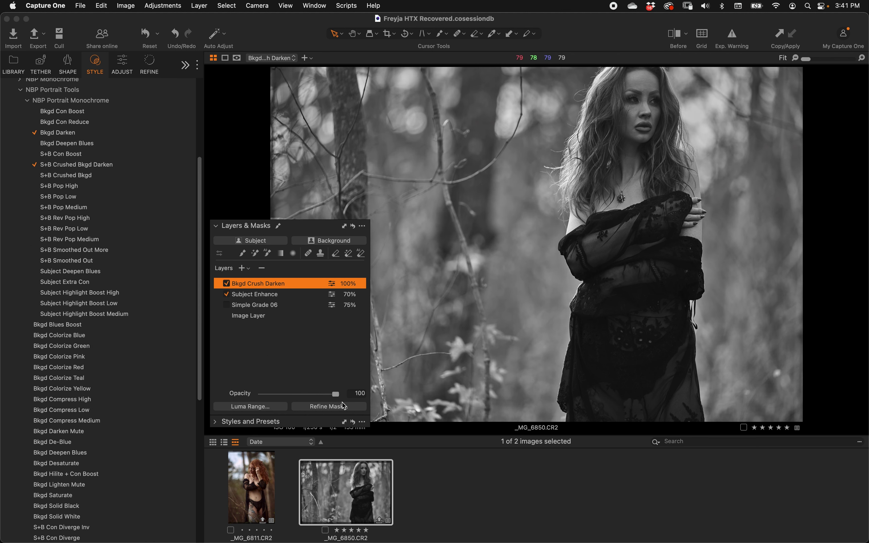
Step: Set the Bkgd Crush Darken layer's opacity to 77%, toggling the layer off and on to compare the background
{"action": "left_click_drag", "start_coordinate": [319, 394], "coordinate": [314, 396]}
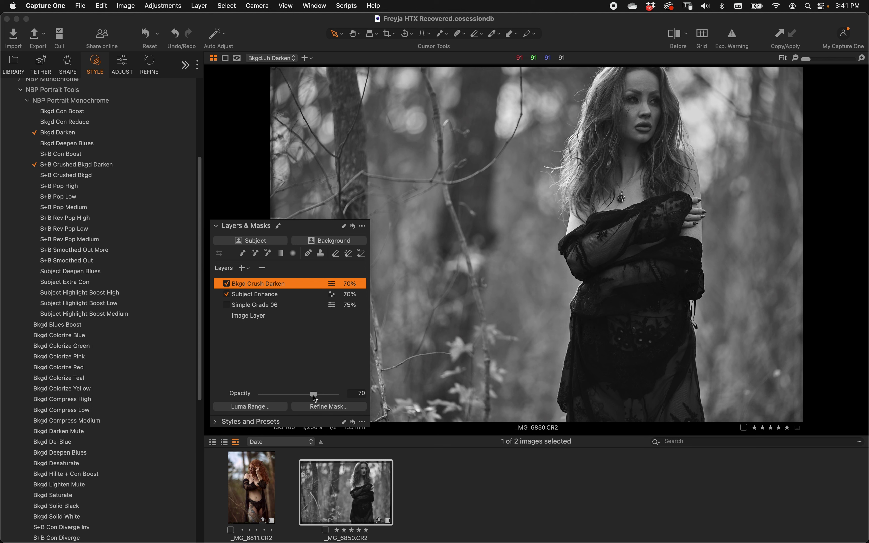
{"action": "left_click_drag", "start_coordinate": [314, 396], "coordinate": [319, 395]}
{"action": "left_click", "coordinate": [226, 283]}
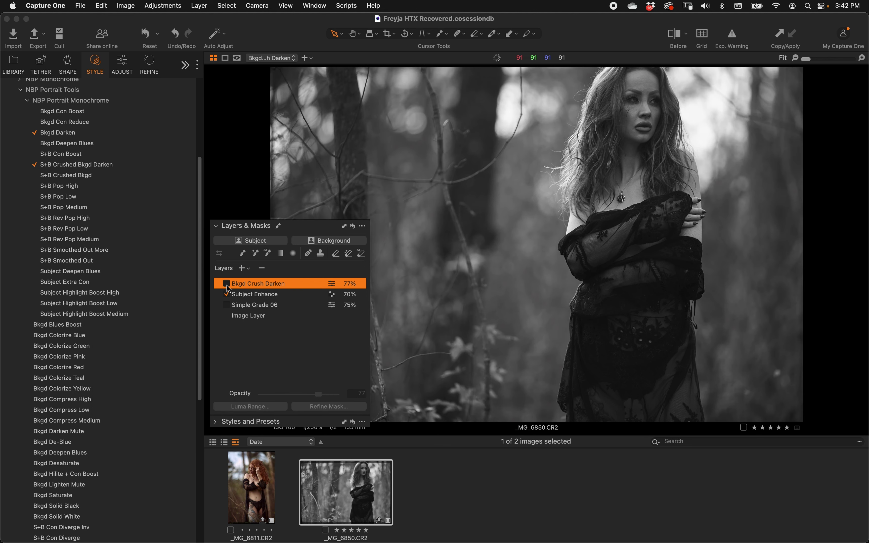
{"action": "left_click", "coordinate": [227, 284]}
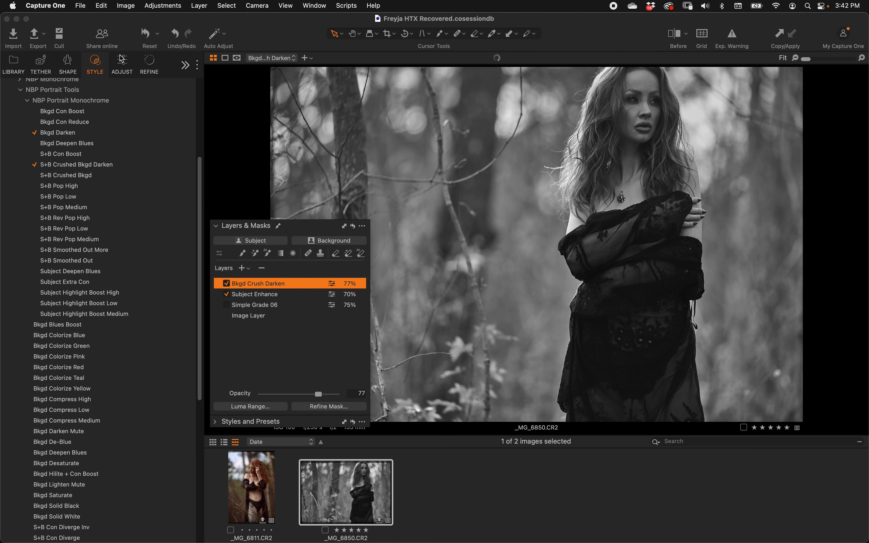
Step: Set the Bkgd Crush Darken layer's exposure to -1 and its opacity to 100%, comparing with the unedited image
{"action": "left_click", "coordinate": [126, 66]}
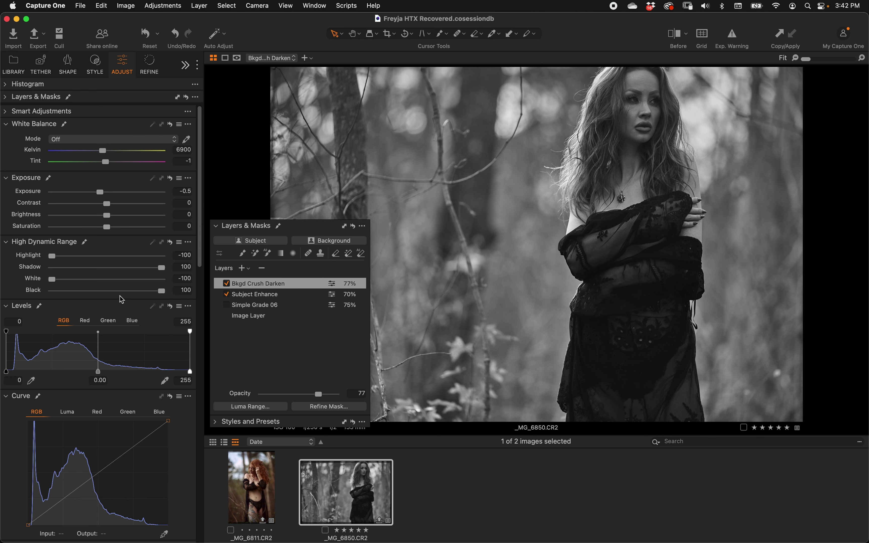
{"action": "left_click", "coordinate": [187, 191]}
{"action": "type", "text": "-0"}
{"action": "key", "text": "Return"}
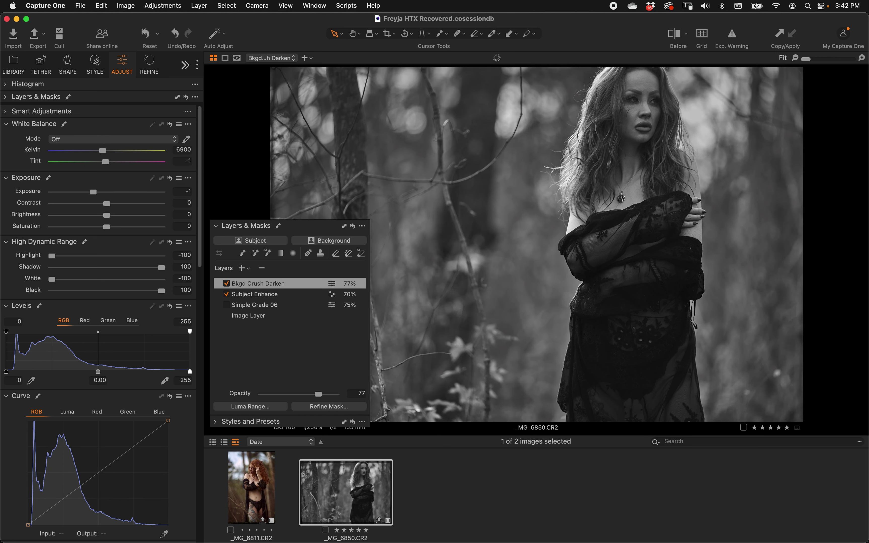
{"action": "double_click", "coordinate": [318, 395]}
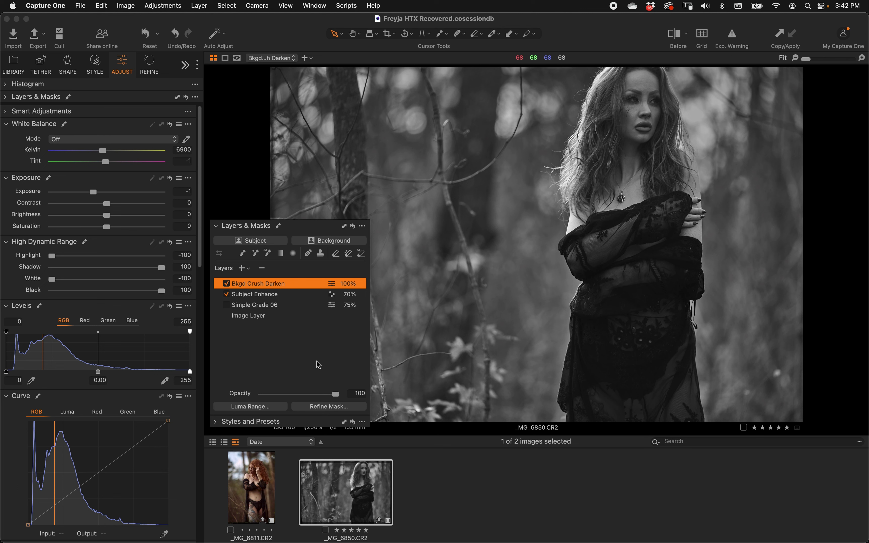
{"action": "key", "text": "y"}
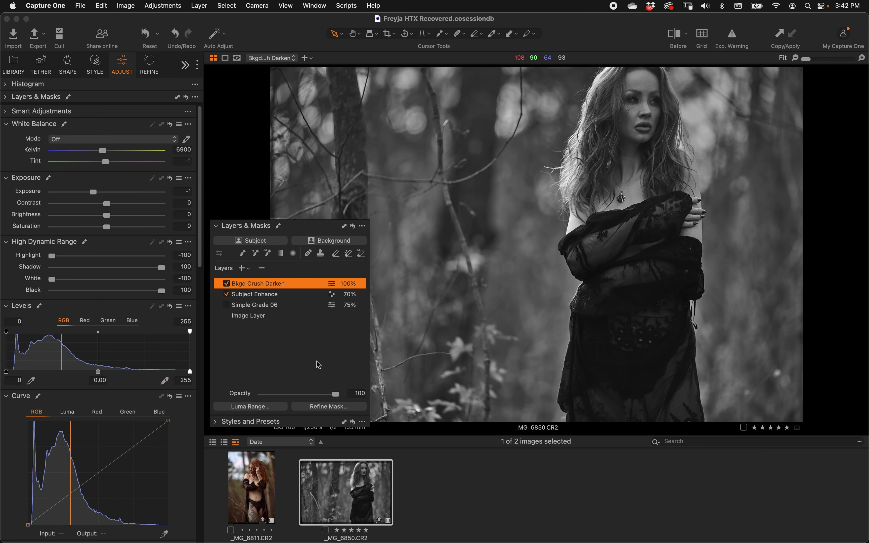
Step: Return to the styles list, delete the background and subject style layers from _MG_6850, and reset its remaining adjustments
{"action": "left_click", "coordinate": [101, 66]}
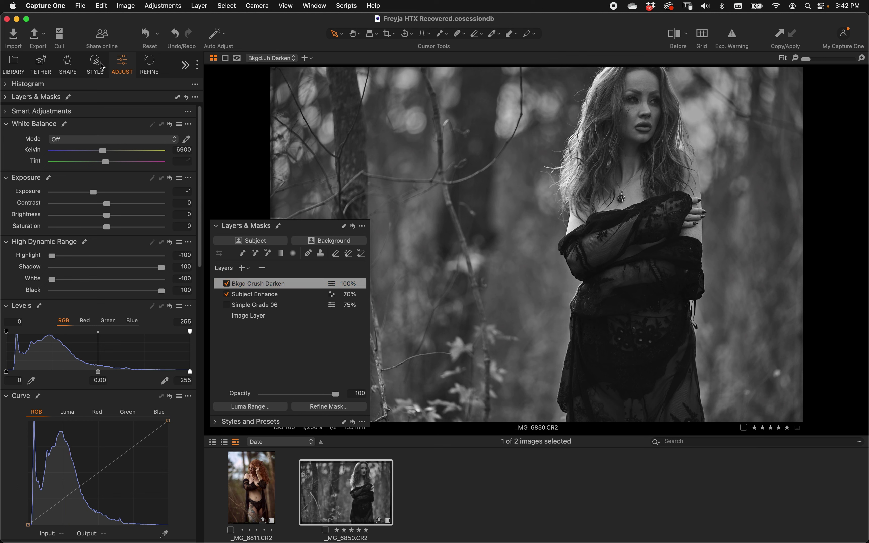
{"action": "left_click", "coordinate": [100, 66]}
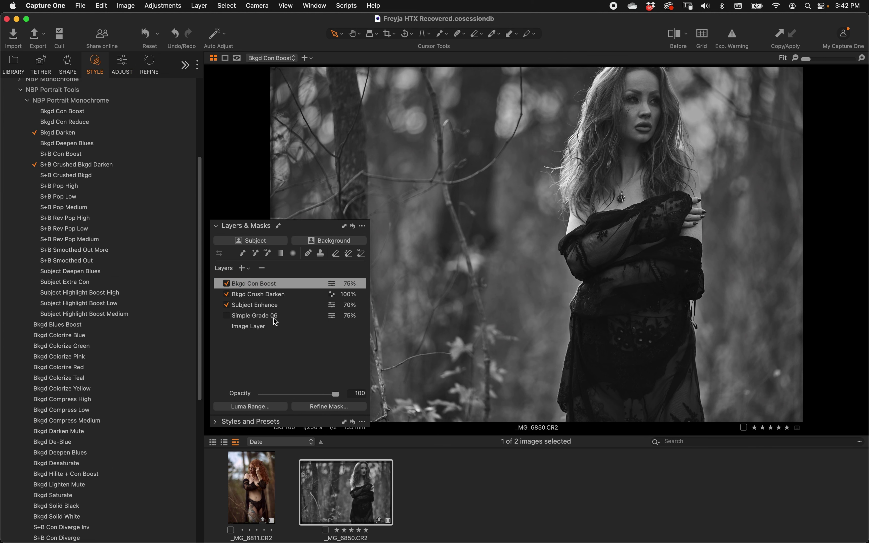
{"action": "left_click", "coordinate": [261, 268]}
{"action": "left_click", "coordinate": [262, 269]}
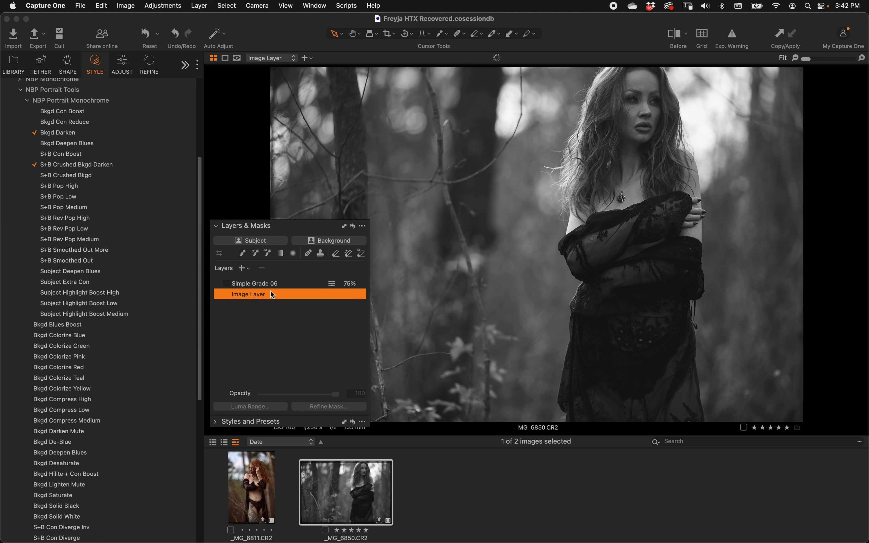
{"action": "key", "text": "super+r"}
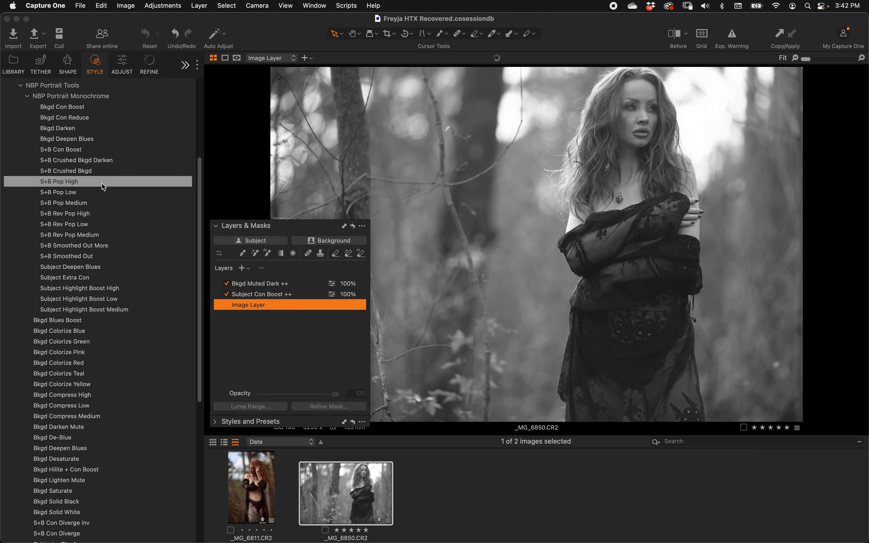
Step: Apply the S+B Pop High style to _MG_6850 and set its Subject Con Boost ++ layer to 23% opacity
{"action": "left_click", "coordinate": [102, 184]}
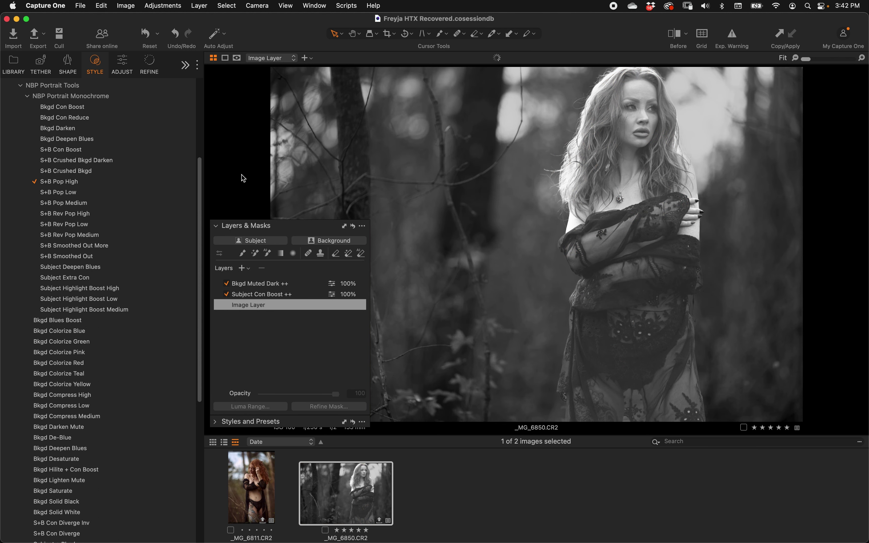
{"action": "left_click", "coordinate": [281, 284]}
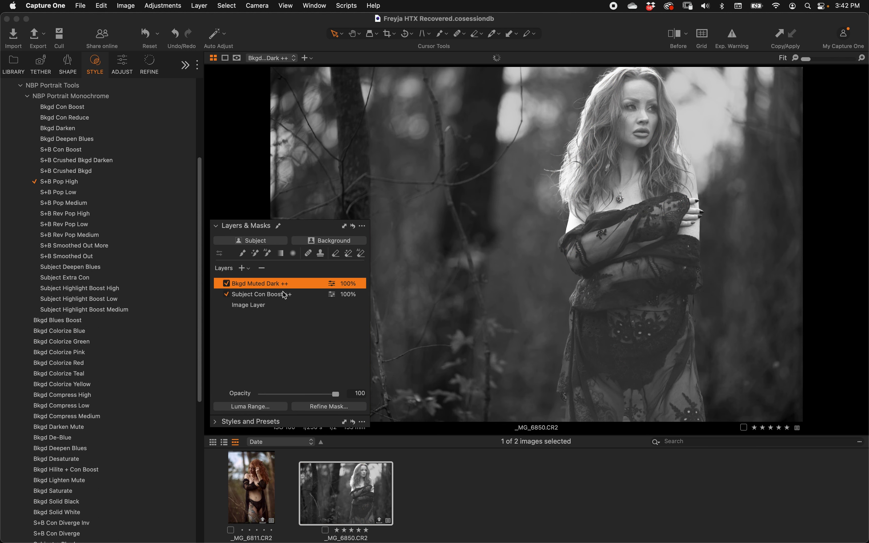
{"action": "left_click", "coordinate": [283, 294]}
{"action": "left_click", "coordinate": [293, 394]}
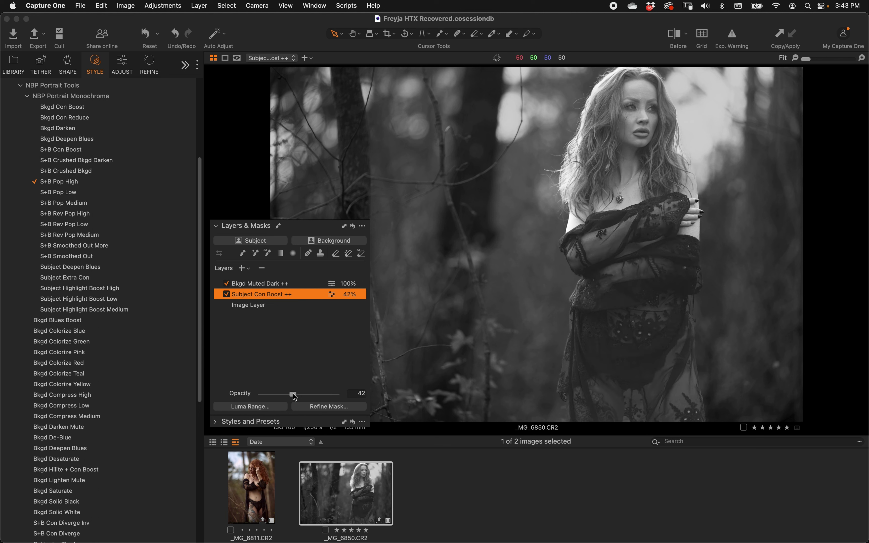
{"action": "left_click_drag", "start_coordinate": [294, 396], "coordinate": [279, 394]}
Step: Set the Bkgd Muted Dark ++ layer's opacity to 81%
{"action": "left_click", "coordinate": [293, 284]}
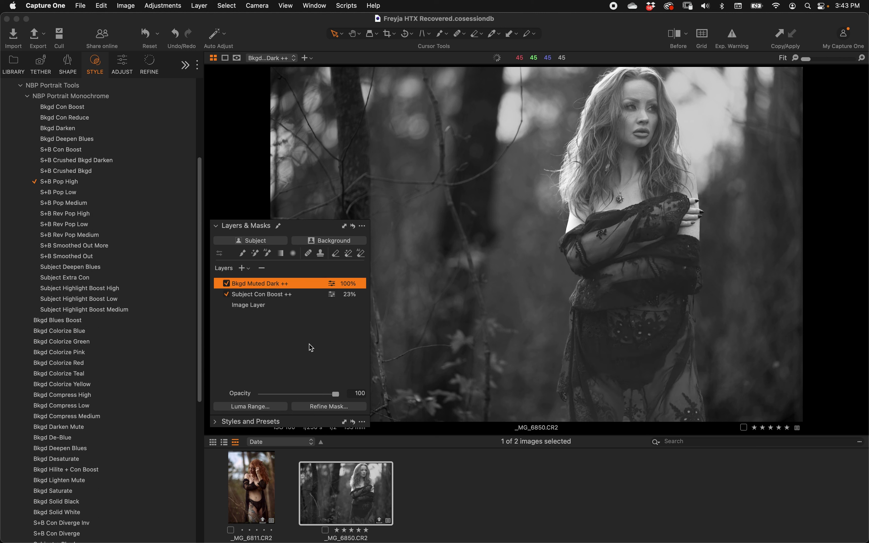
{"action": "left_click", "coordinate": [310, 393]}
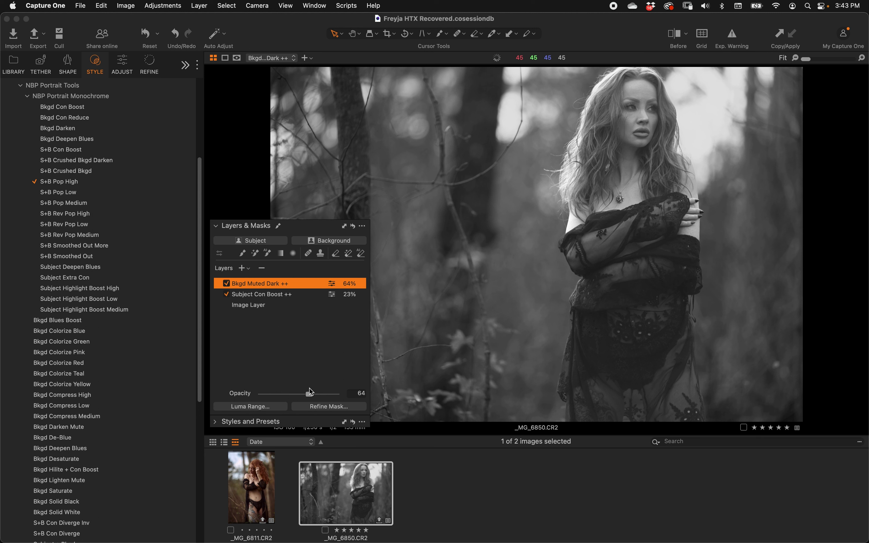
{"action": "left_click", "coordinate": [323, 394]}
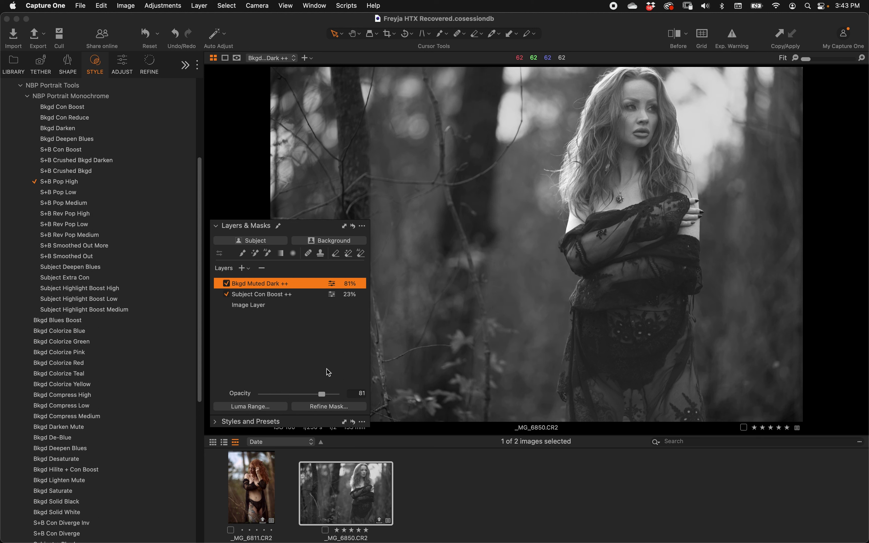
Step: Reset all adjustments on _MG_6850 and _MG_6811, collapsing the NBP Portrait Monochrome style group
{"action": "key", "text": "super+r"}
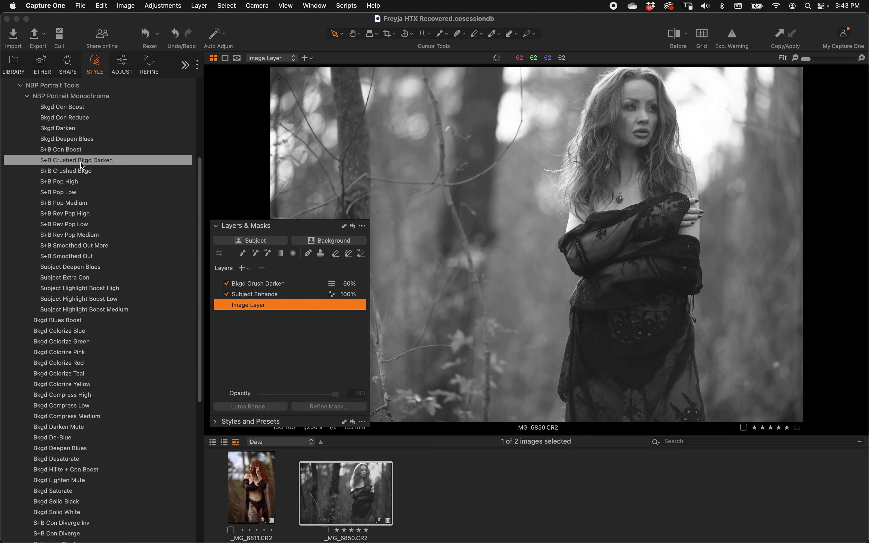
{"action": "left_click", "coordinate": [27, 97]}
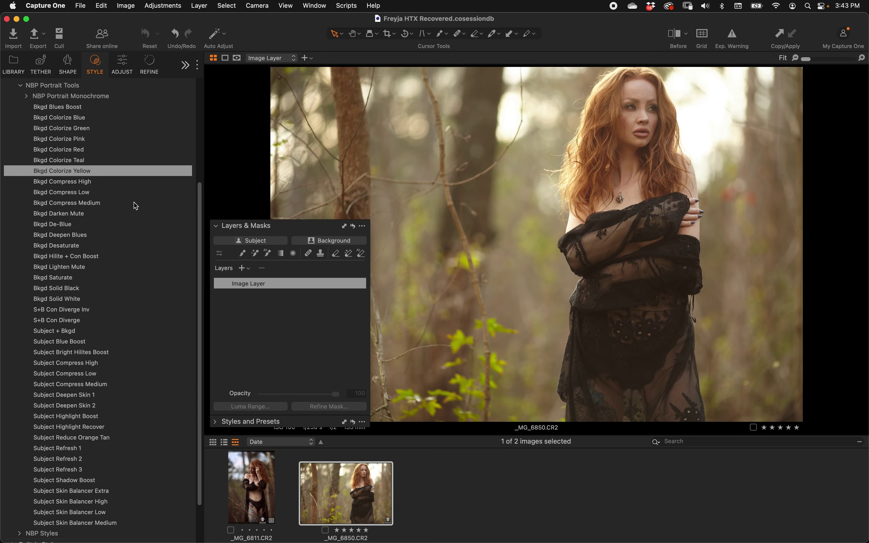
{"action": "left_click", "coordinate": [106, 384]}
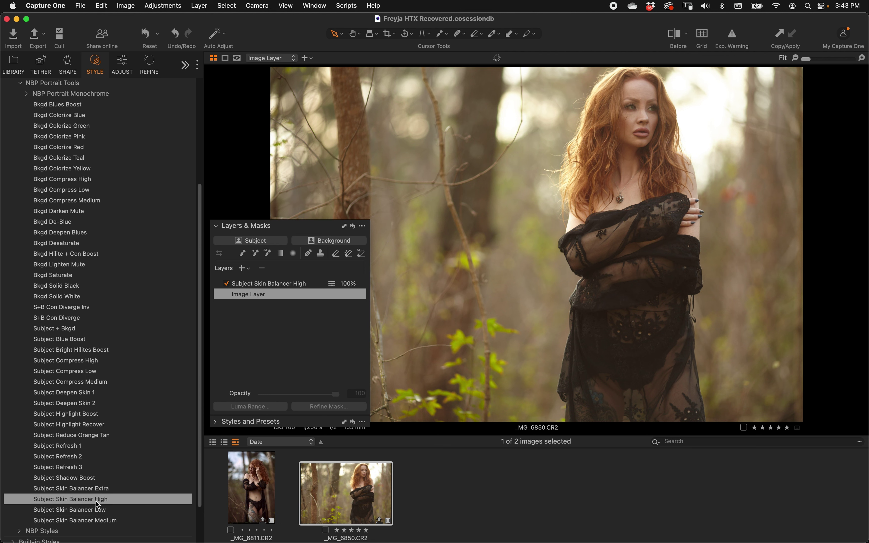
{"action": "left_click", "coordinate": [255, 487]}
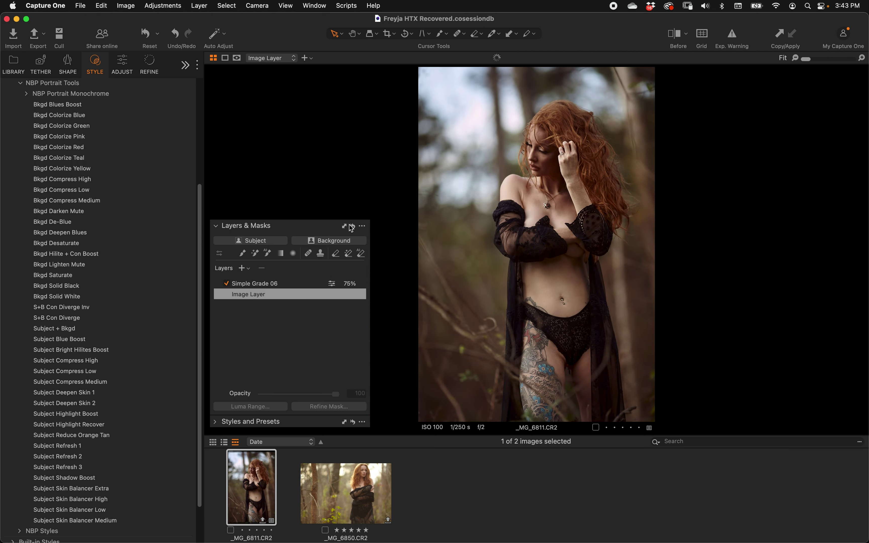
{"action": "key", "text": "super+r"}
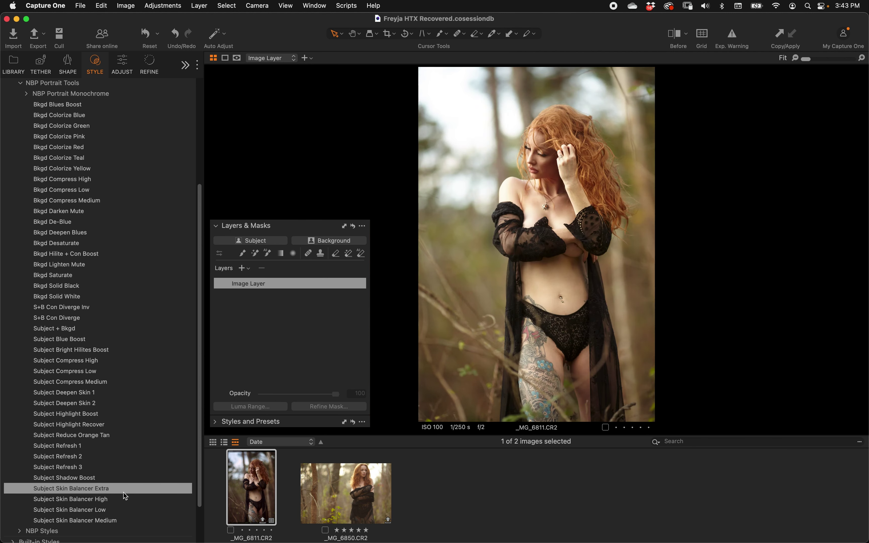
Step: Lower the exposure of _MG_6811 to -0.6 and apply the Subject Skin Balancer High style
{"action": "left_click", "coordinate": [123, 493]}
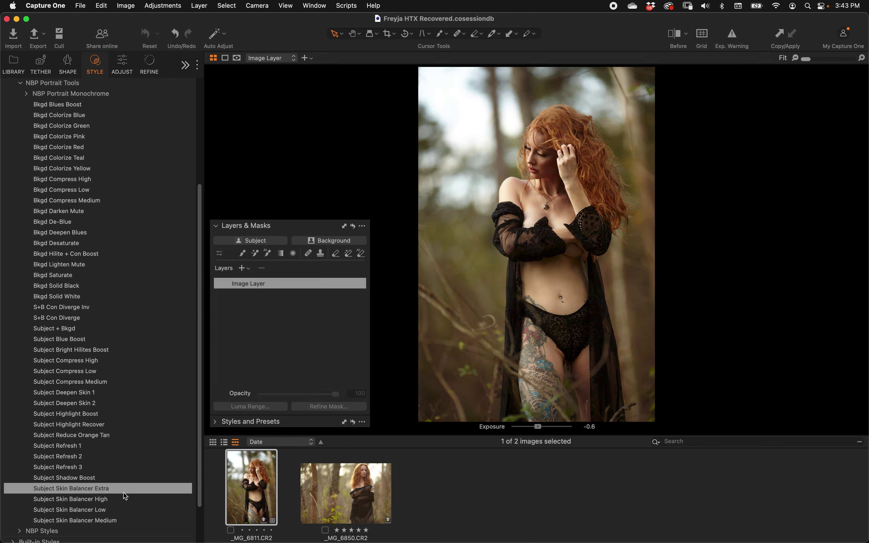
{"action": "left_click", "coordinate": [107, 499]}
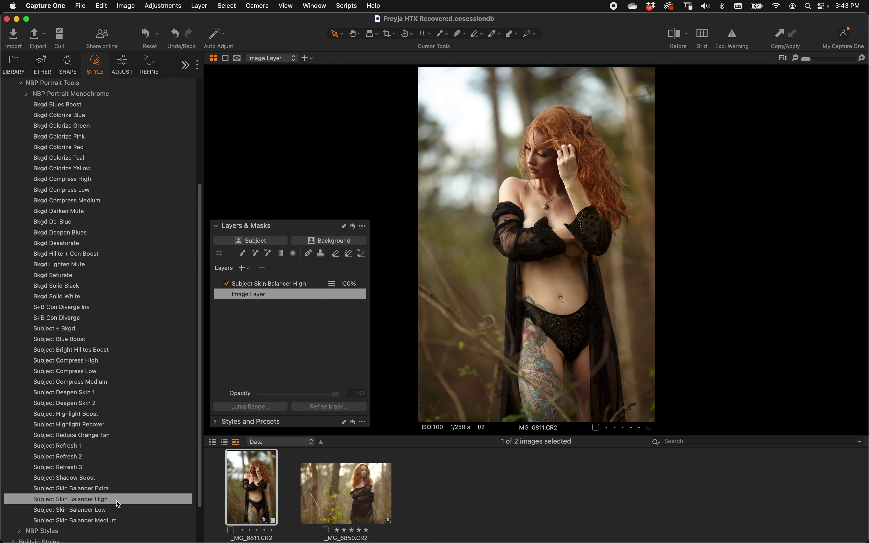
{"action": "left_click", "coordinate": [116, 500]}
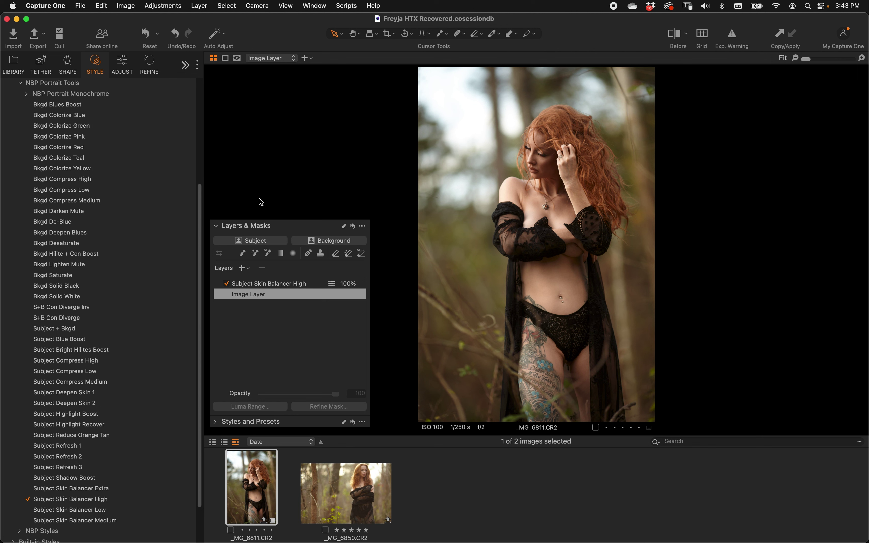
Step: Toggle the Subject Skin Balancer High layer to compare its effect, and examine its Skin Tone settings in the Color Editor
{"action": "left_click", "coordinate": [278, 284]}
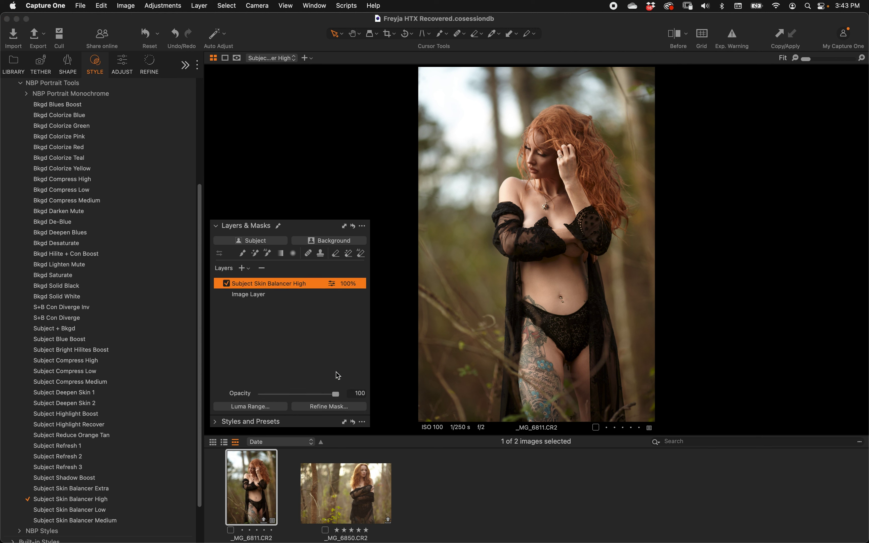
{"action": "left_click", "coordinate": [226, 284]}
{"action": "left_click", "coordinate": [227, 284]}
{"action": "left_click", "coordinate": [227, 284]}
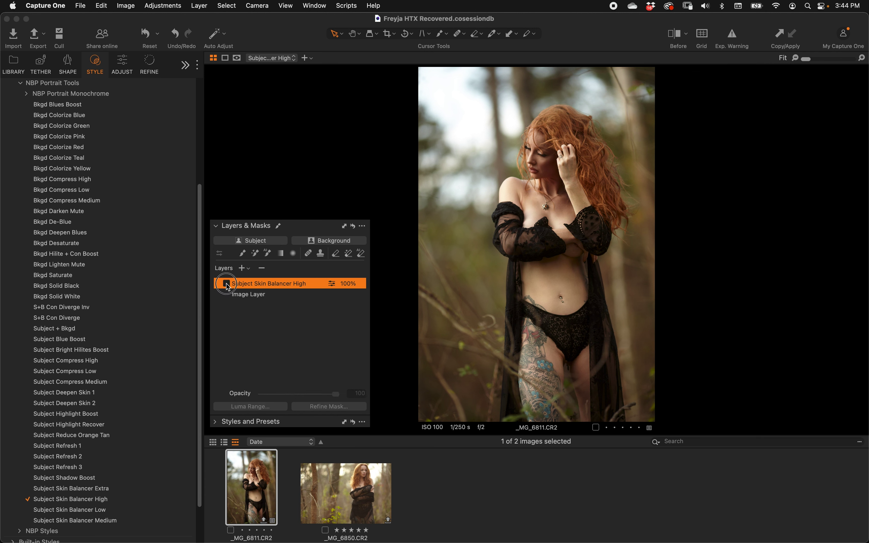
{"action": "left_click", "coordinate": [227, 284]}
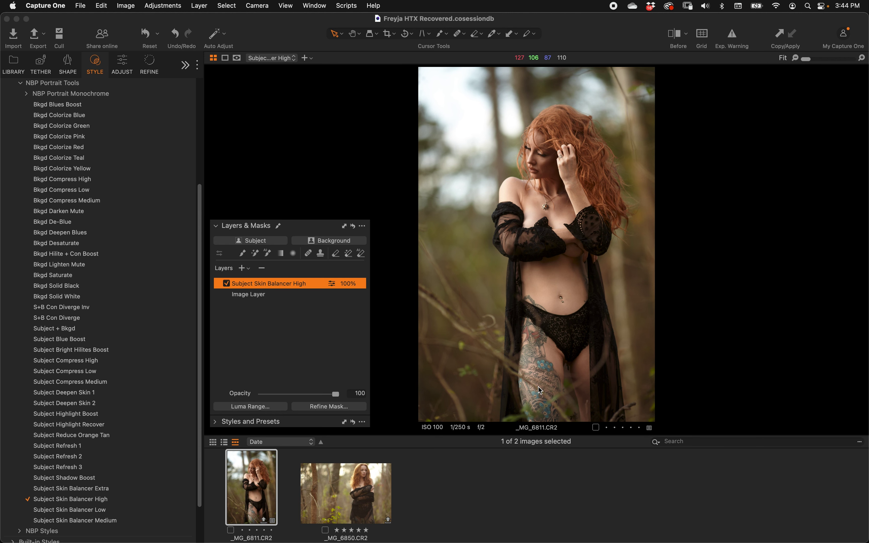
{"action": "left_click", "coordinate": [122, 63]}
{"action": "scroll", "coordinate": [104, 303], "scroll_direction": "down", "scroll_amount": 15}
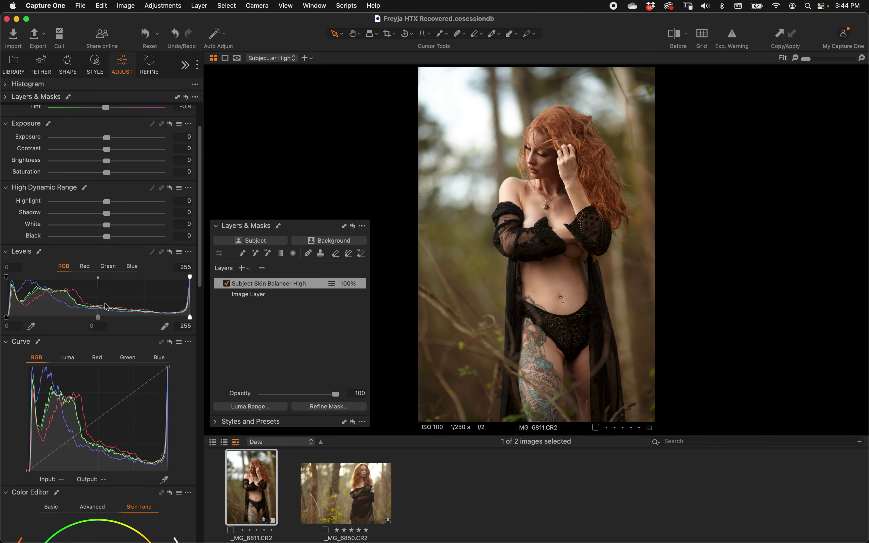
{"action": "scroll", "coordinate": [105, 304], "scroll_direction": "up", "scroll_amount": 10}
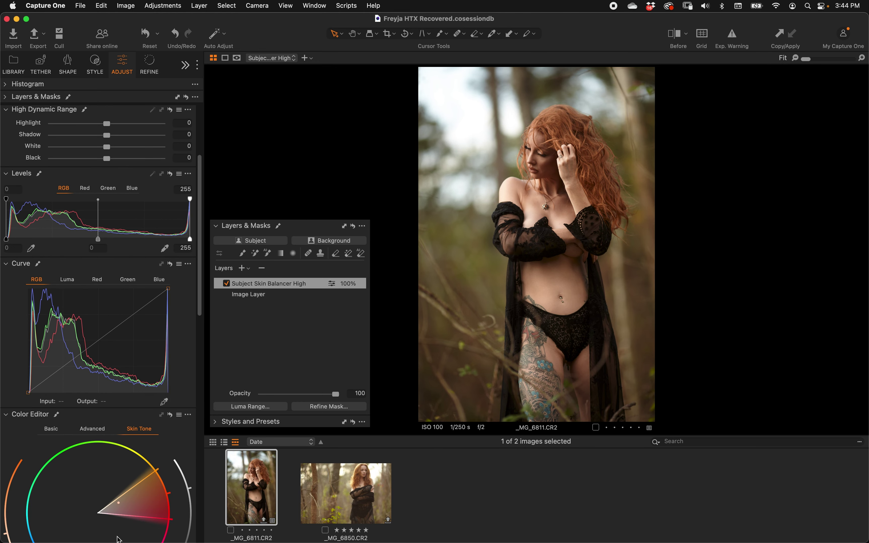
{"action": "scroll", "coordinate": [132, 467], "scroll_direction": "down", "scroll_amount": 3}
Step: Set the Subject Skin Balancer High layer's opacity to 64%
{"action": "left_click", "coordinate": [292, 284]}
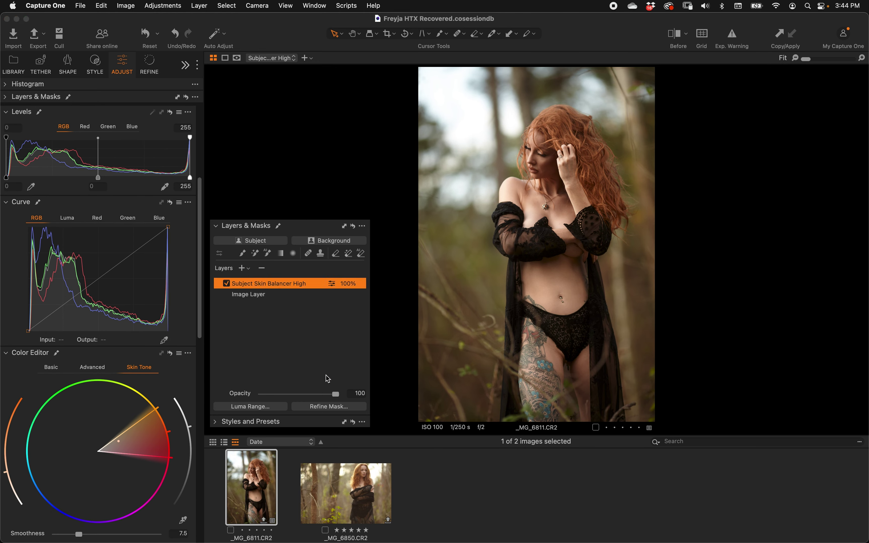
{"action": "left_click", "coordinate": [336, 394]}
{"action": "left_click", "coordinate": [321, 322]}
{"action": "left_click_drag", "start_coordinate": [335, 394], "coordinate": [308, 395]}
Step: Apply the Bkgd Solid White style to _MG_6850 and set its layer's opacity to 19%
{"action": "left_click", "coordinate": [96, 64]}
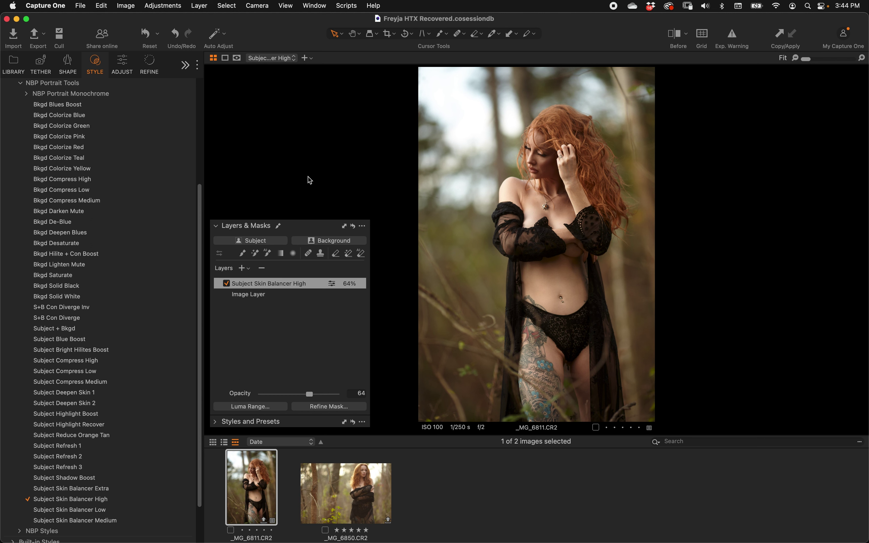
{"action": "left_click", "coordinate": [344, 487]}
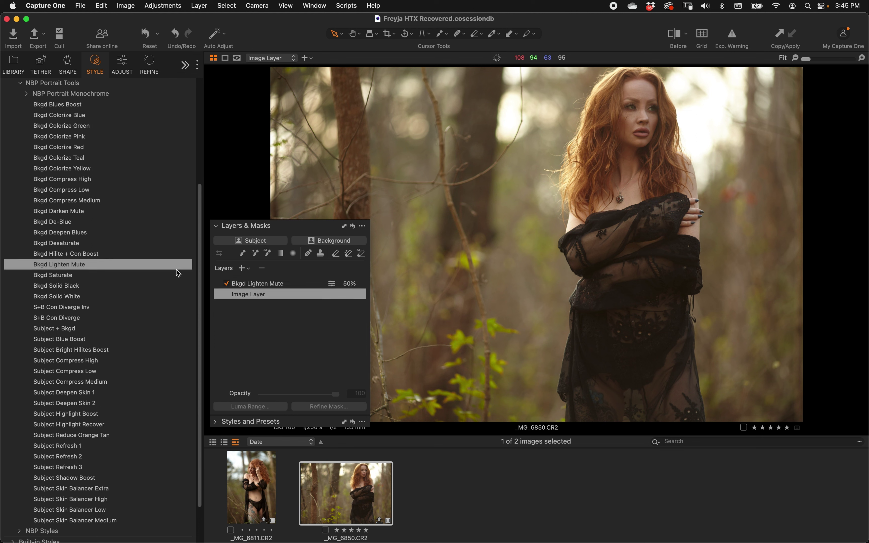
{"action": "left_click", "coordinate": [106, 297]}
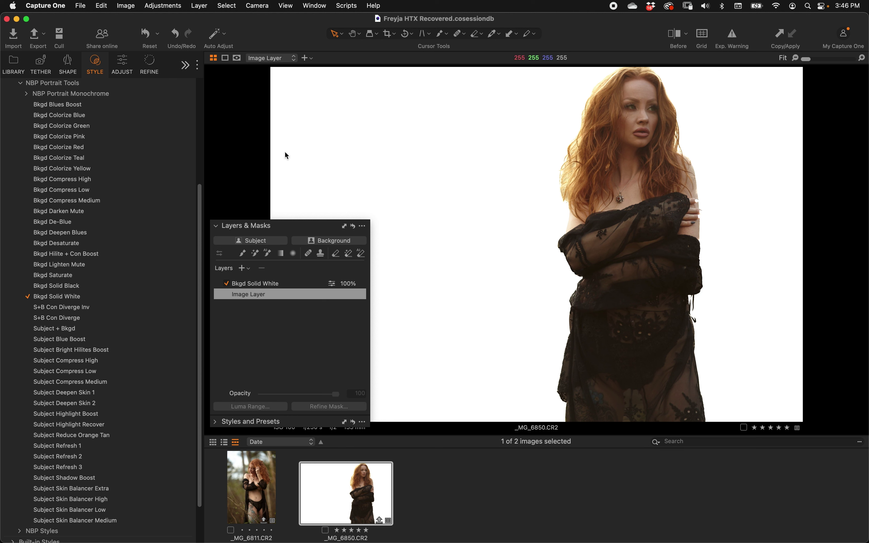
{"action": "left_click", "coordinate": [259, 284]}
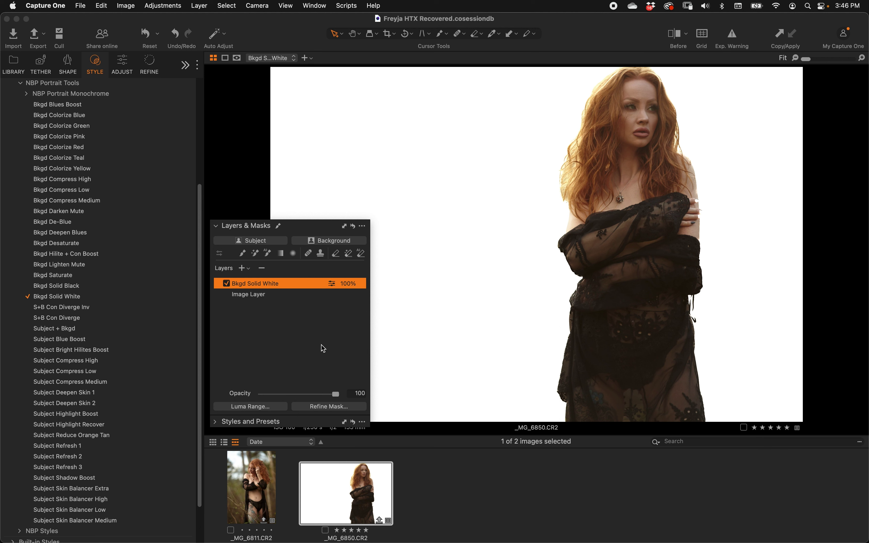
{"action": "left_click", "coordinate": [285, 394]}
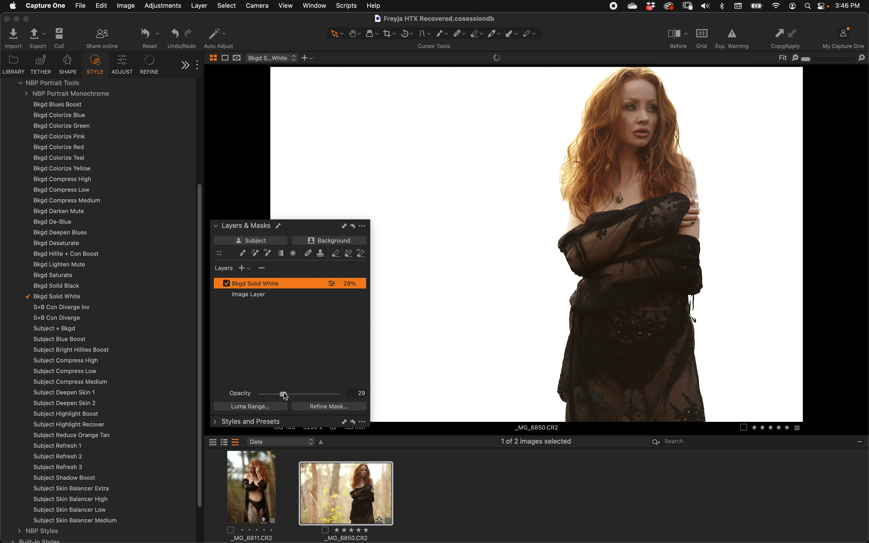
{"action": "left_click_drag", "start_coordinate": [286, 395], "coordinate": [275, 395]}
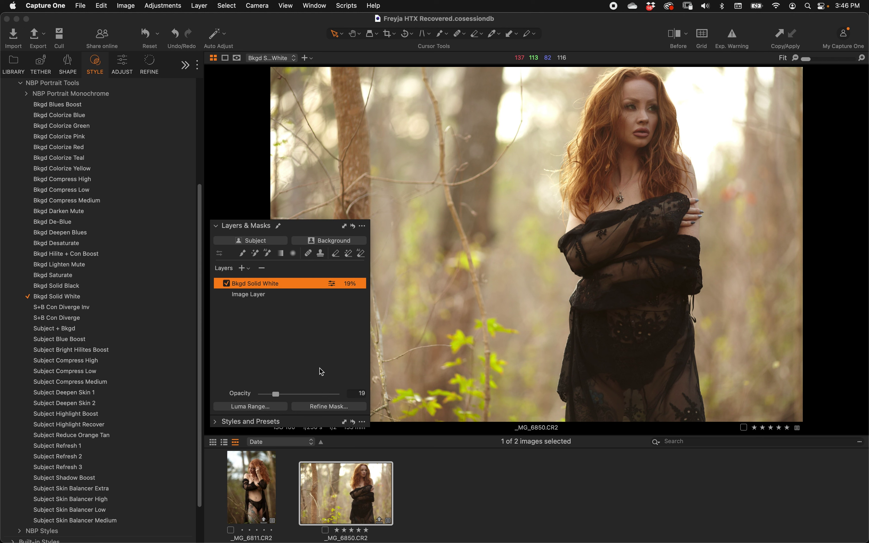